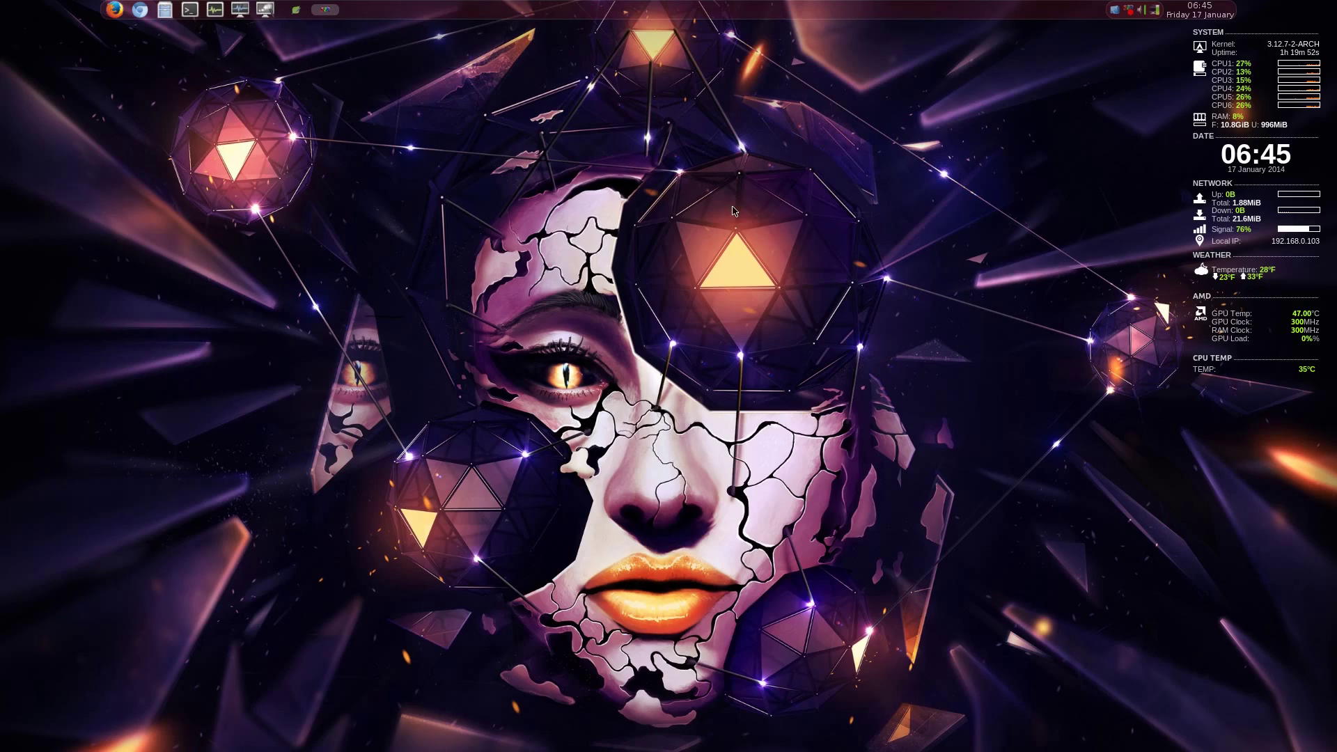
- Rotate the desktop cube across workspaces, ending on the nebula wallpaper workspace
key(ctrl+alt+Right)
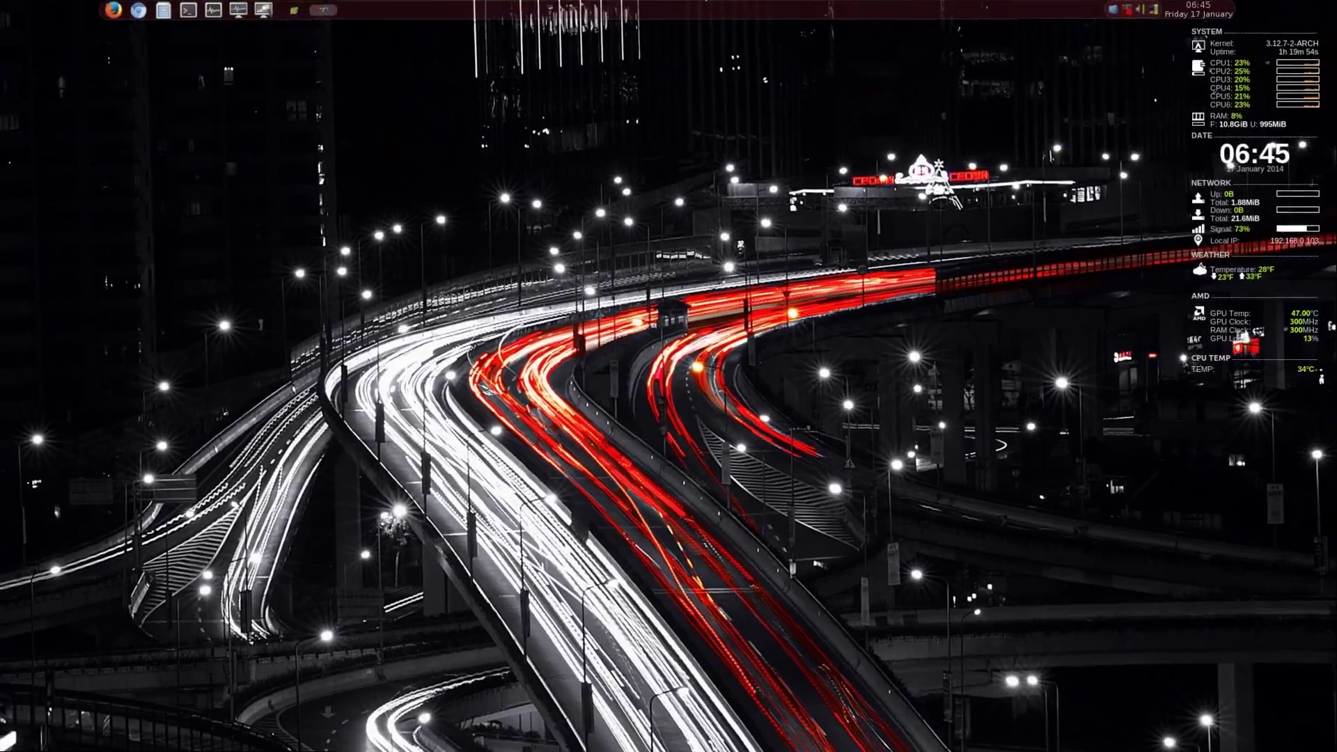
key(ctrl+alt+Left)
key(ctrl+alt+Right)
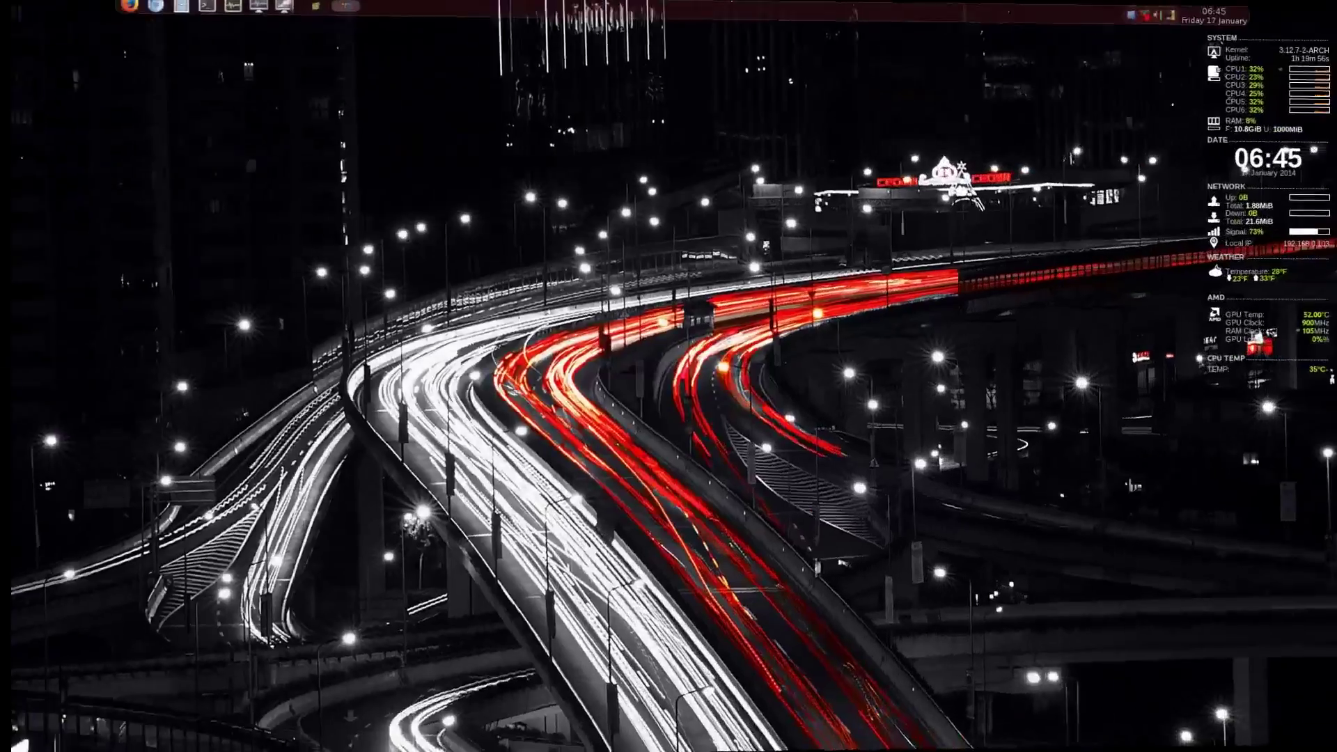
key(ctrl+alt+Left)
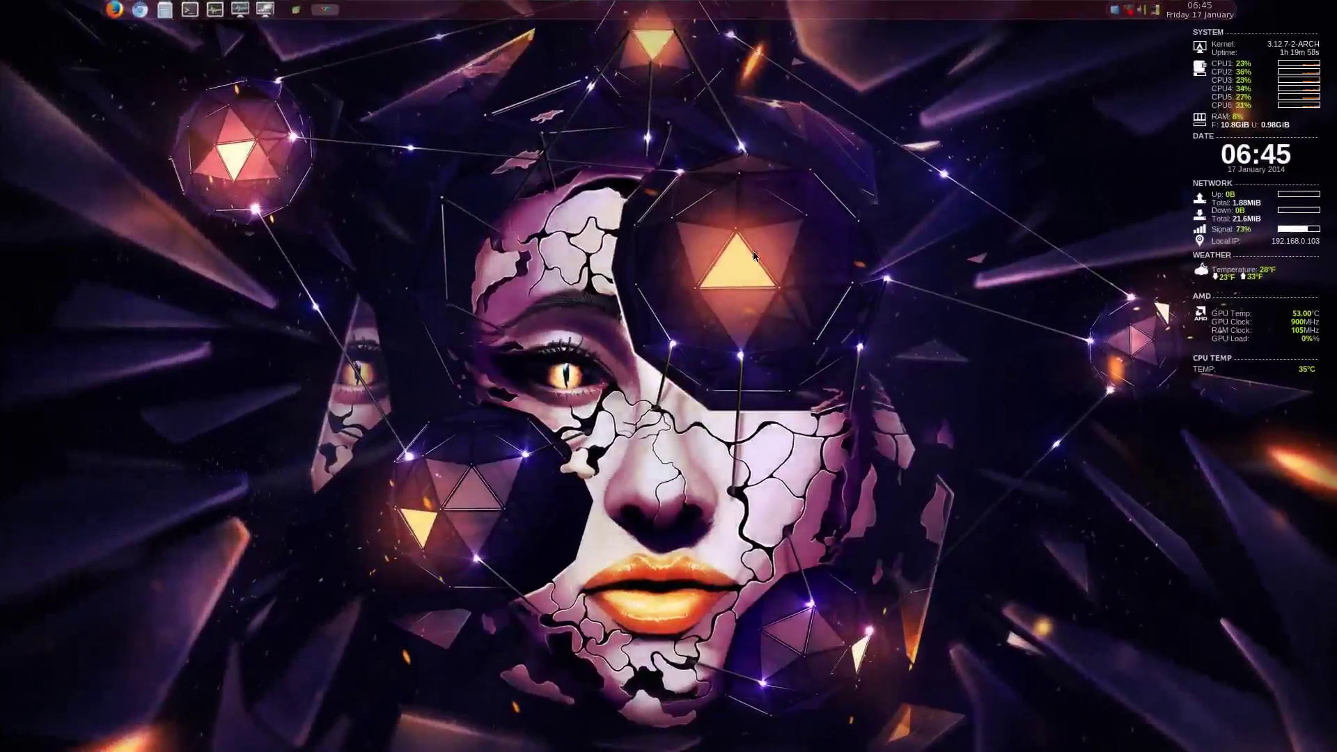
key(ctrl+alt+Right)
key(ctrl+alt+Right)
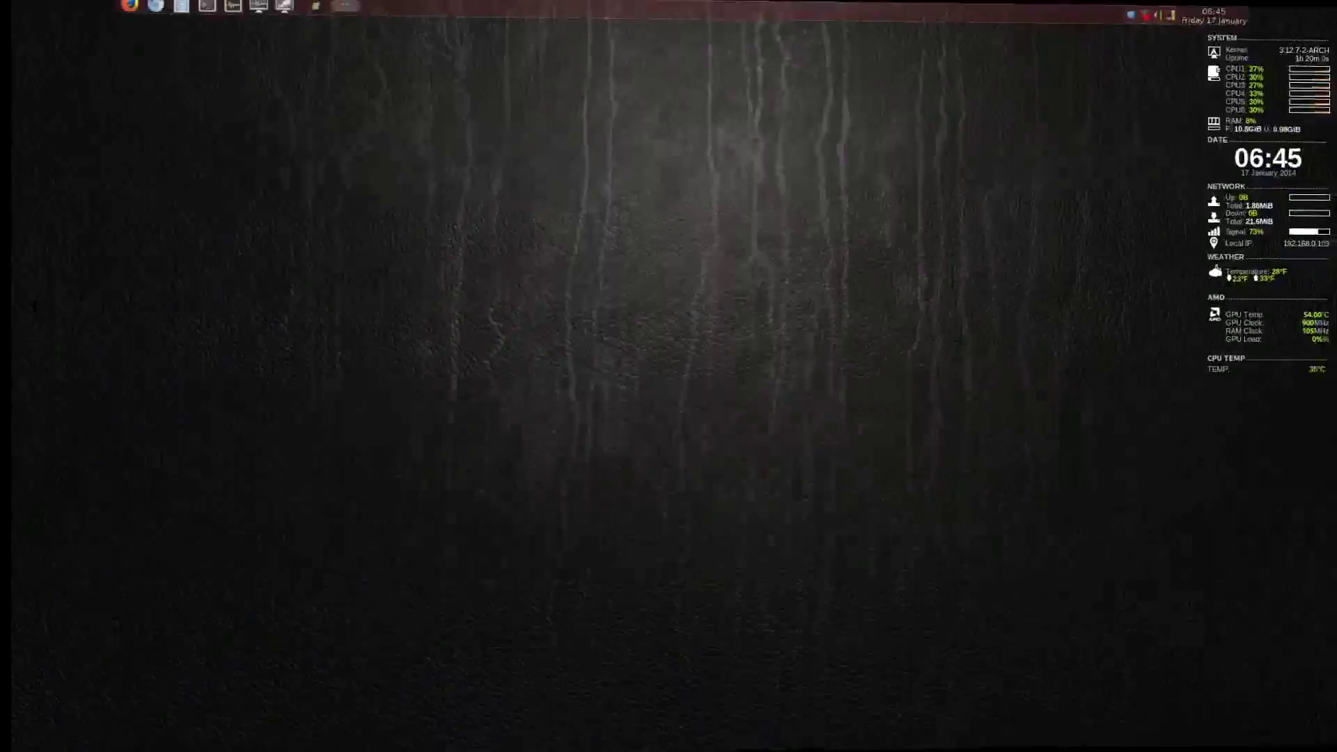
key(ctrl+alt+Right)
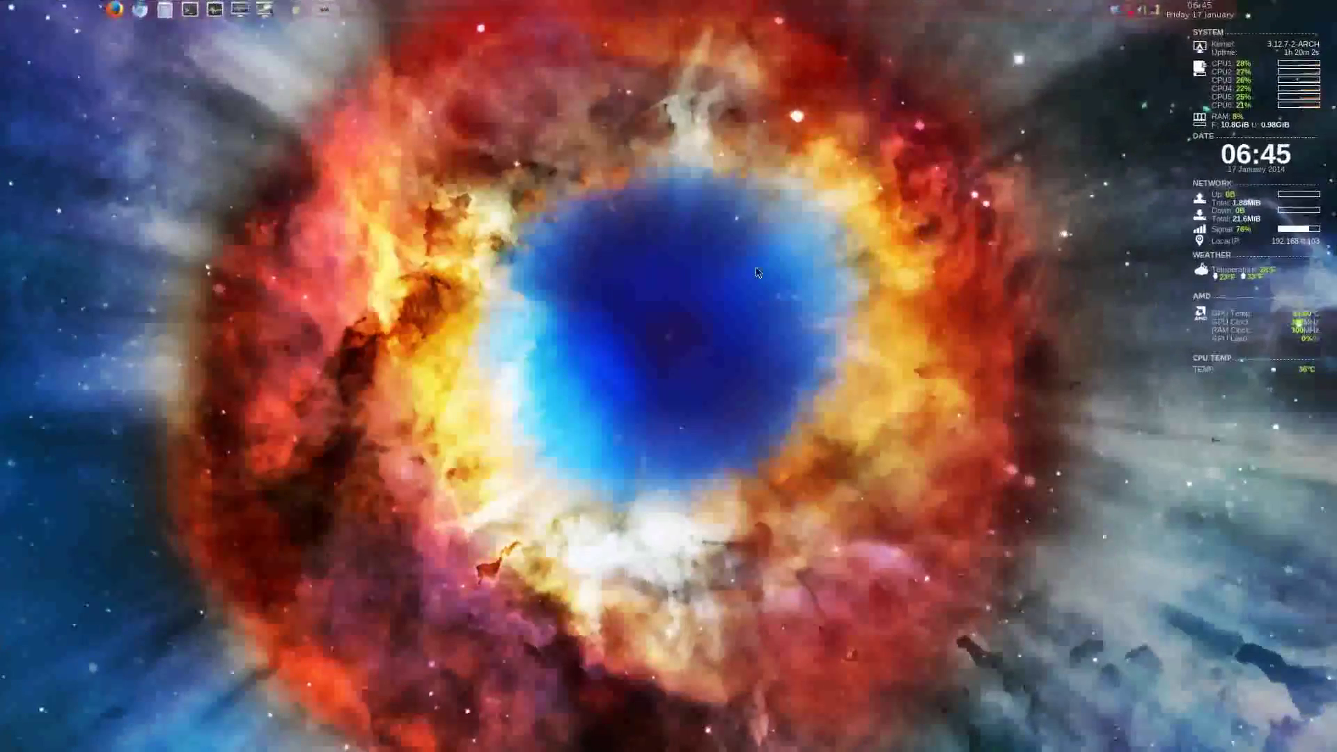
key(ctrl+alt+Right)
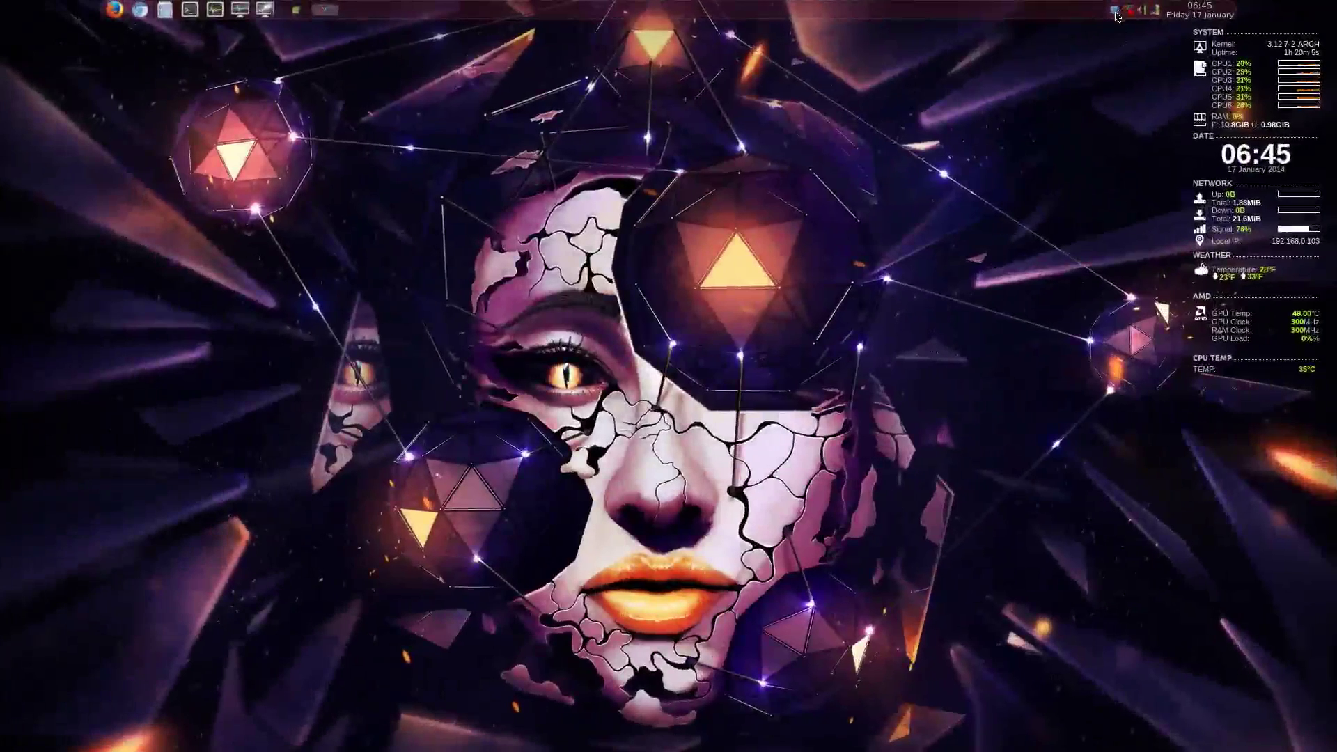
- Launch CompizConfig Settings Manager from the Fusion Icon tray and open the Wallpaper plugin under Utility
scroll(1115, 17, up, 6)
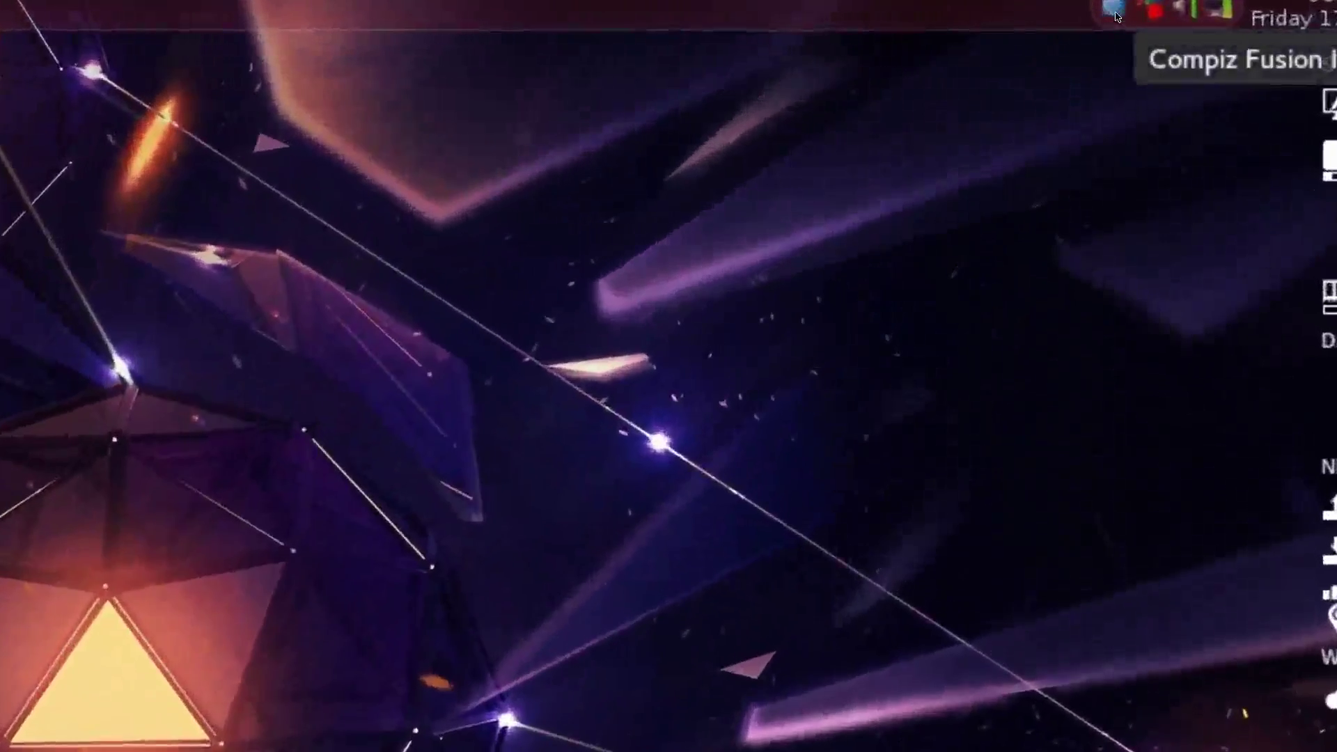
scroll(1116, 15, down, 6)
right_click(1115, 10)
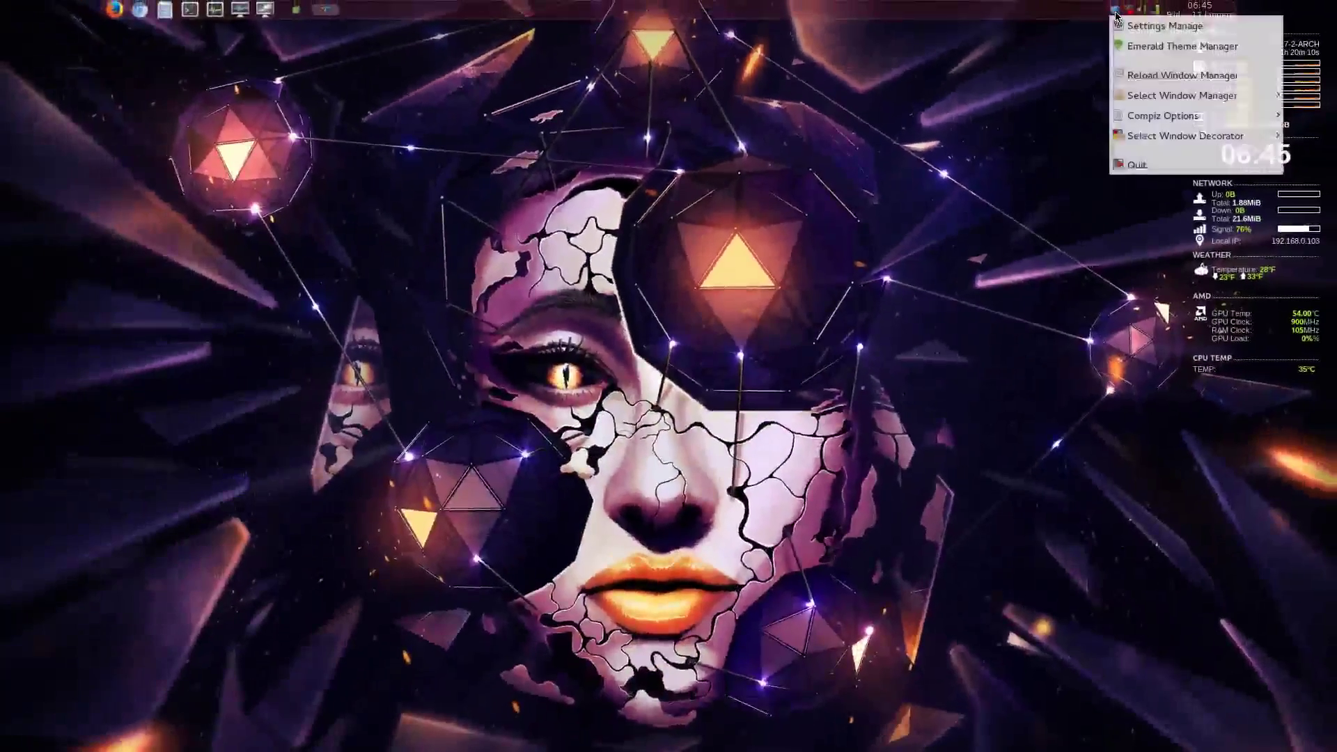
click(1156, 26)
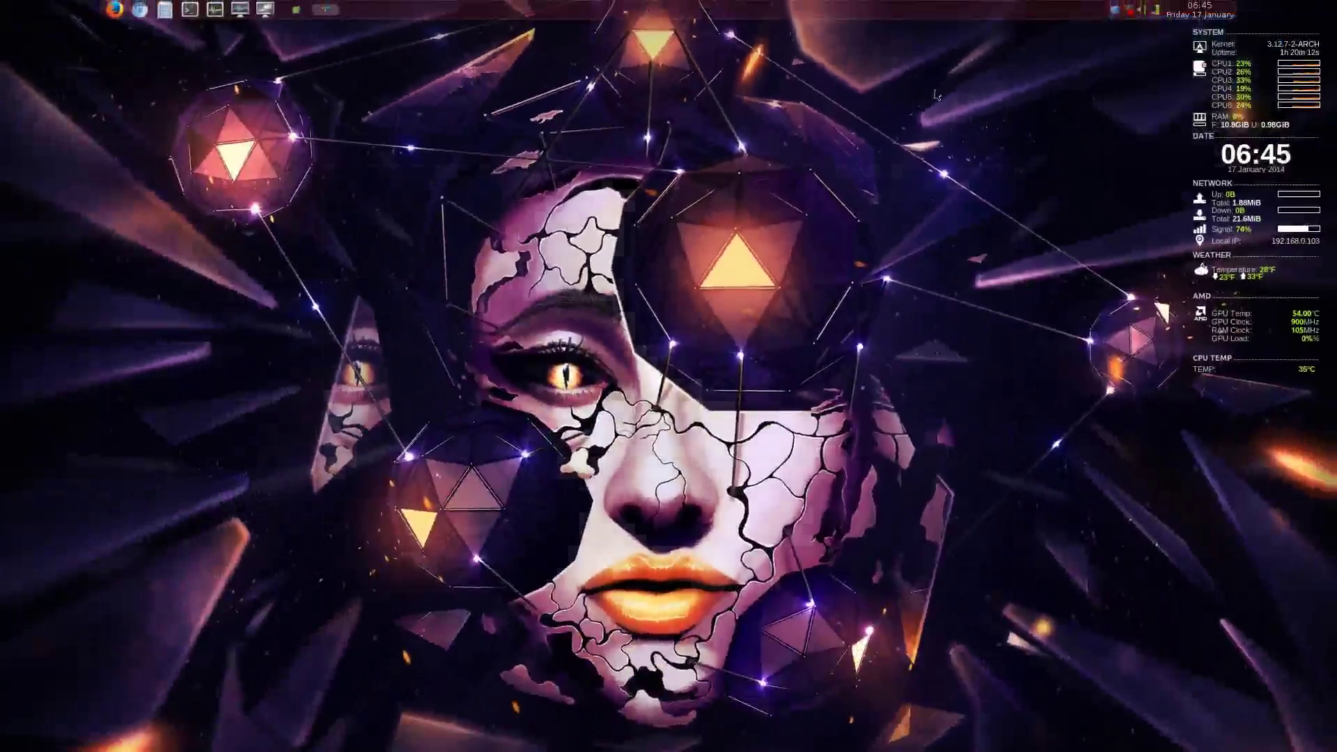
drag(620, 173, 612, 80)
scroll(699, 328, down, 5)
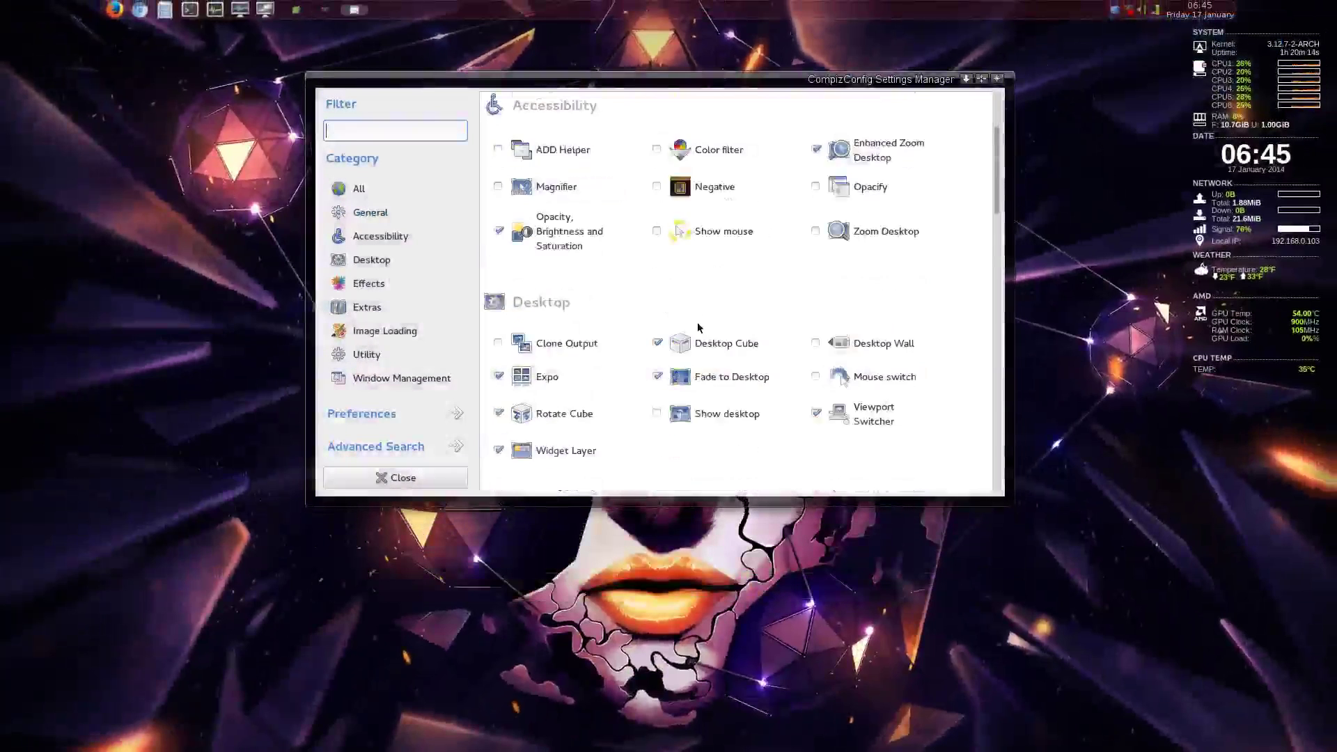
scroll(698, 326, down, 4)
scroll(771, 330, down, 15)
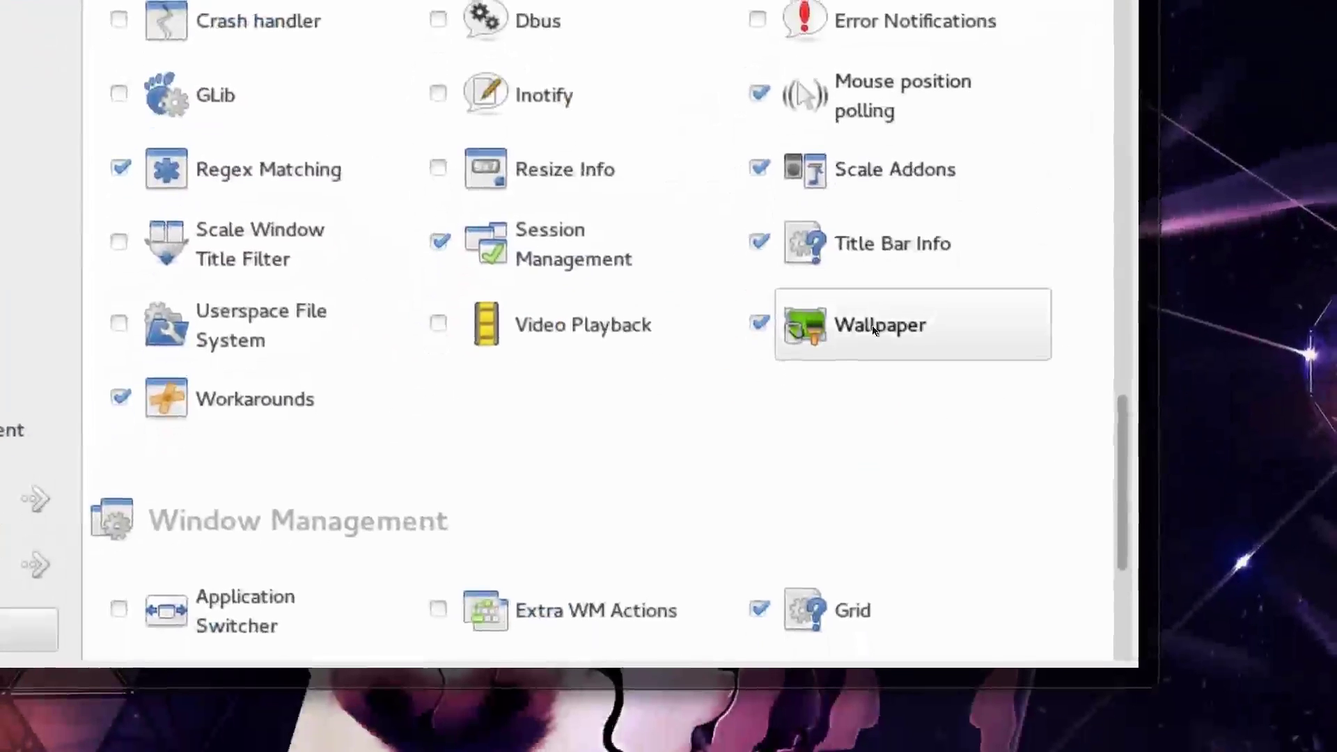
click(872, 327)
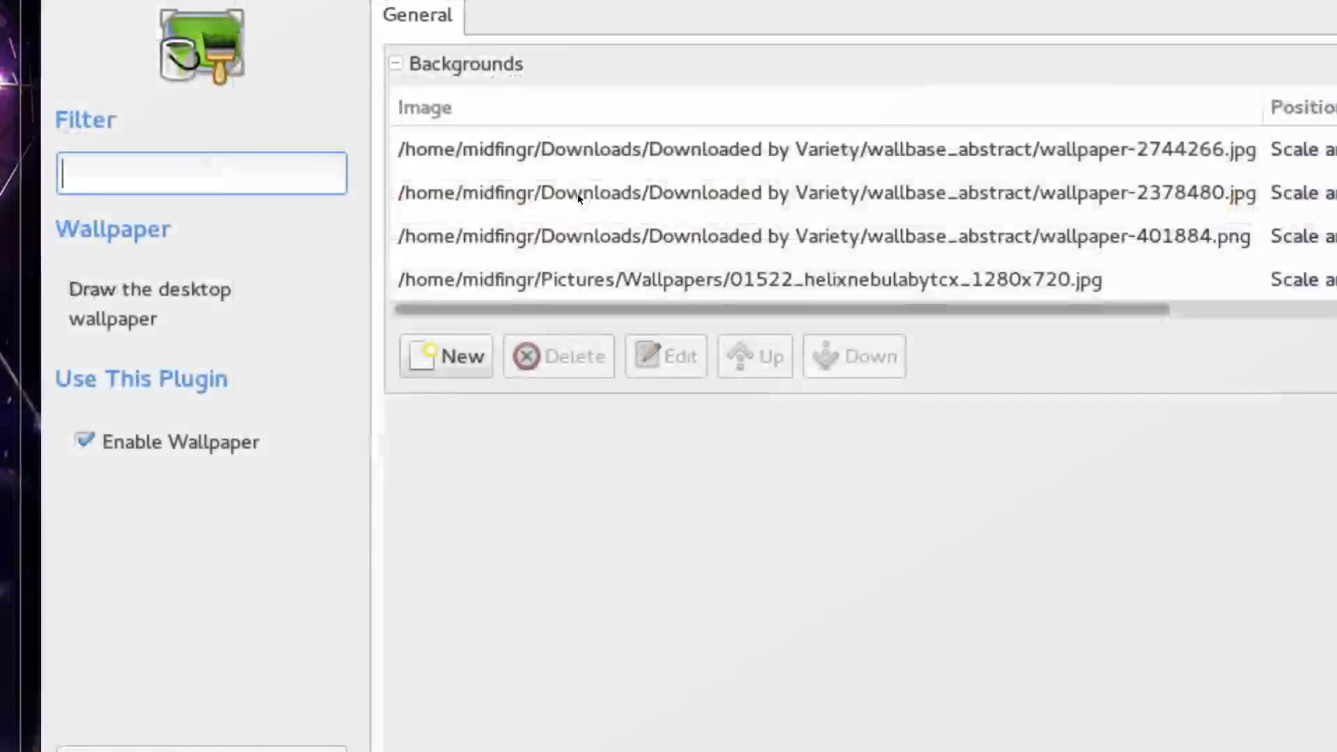
- Inspect the first background's image settings and file chooser without changes, then return to the plugin list
click(677, 151)
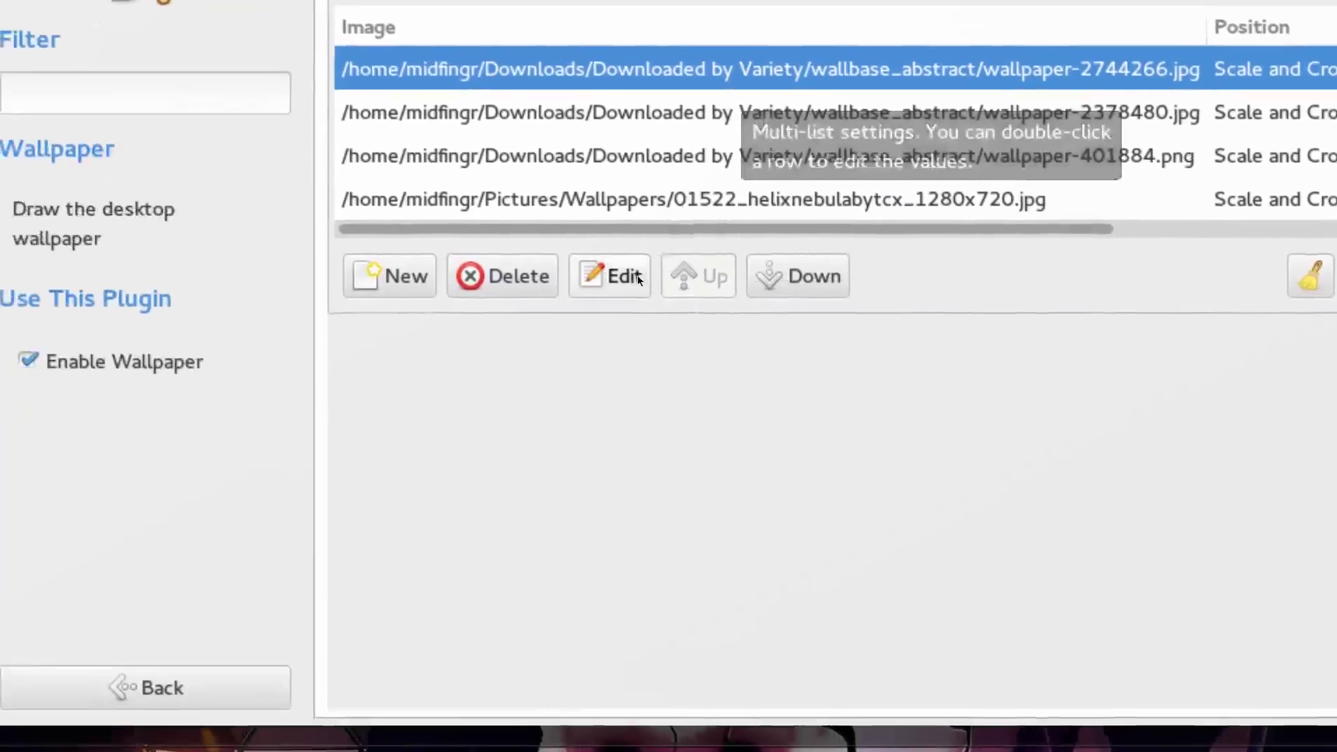
click(639, 279)
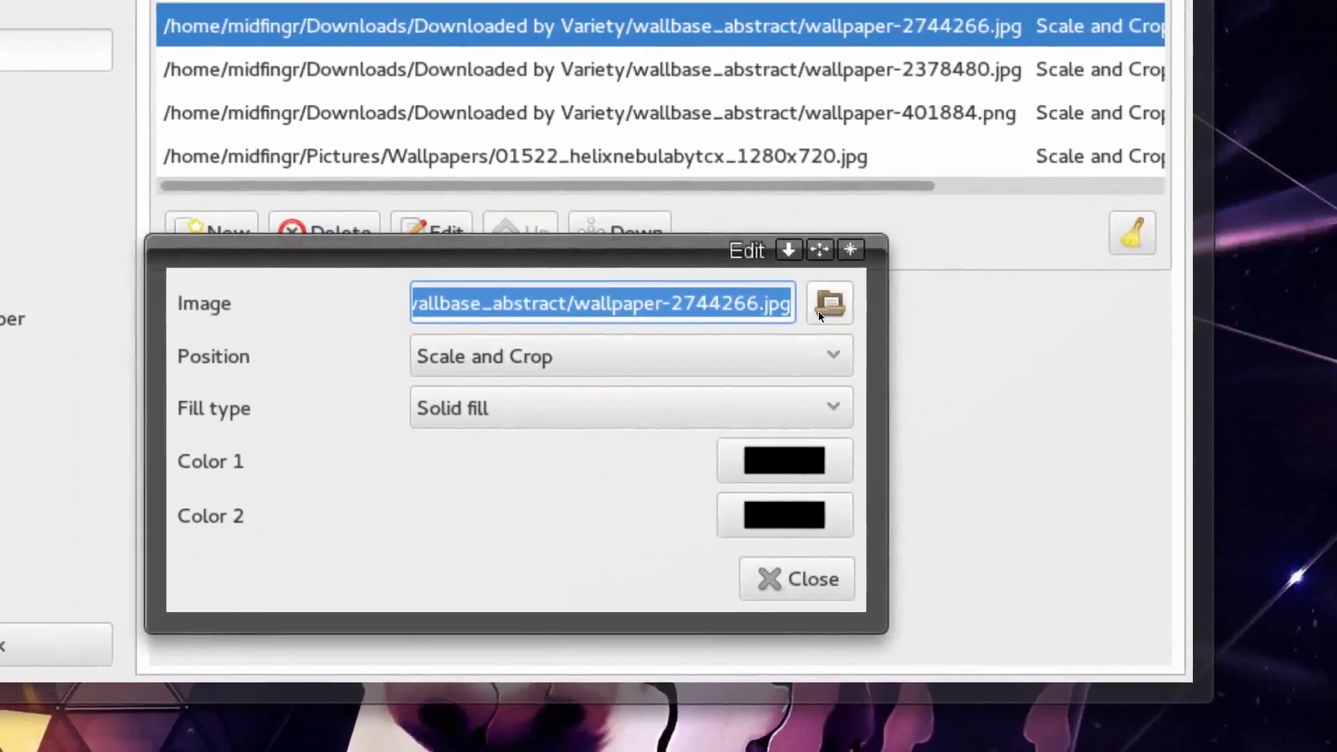
click(873, 304)
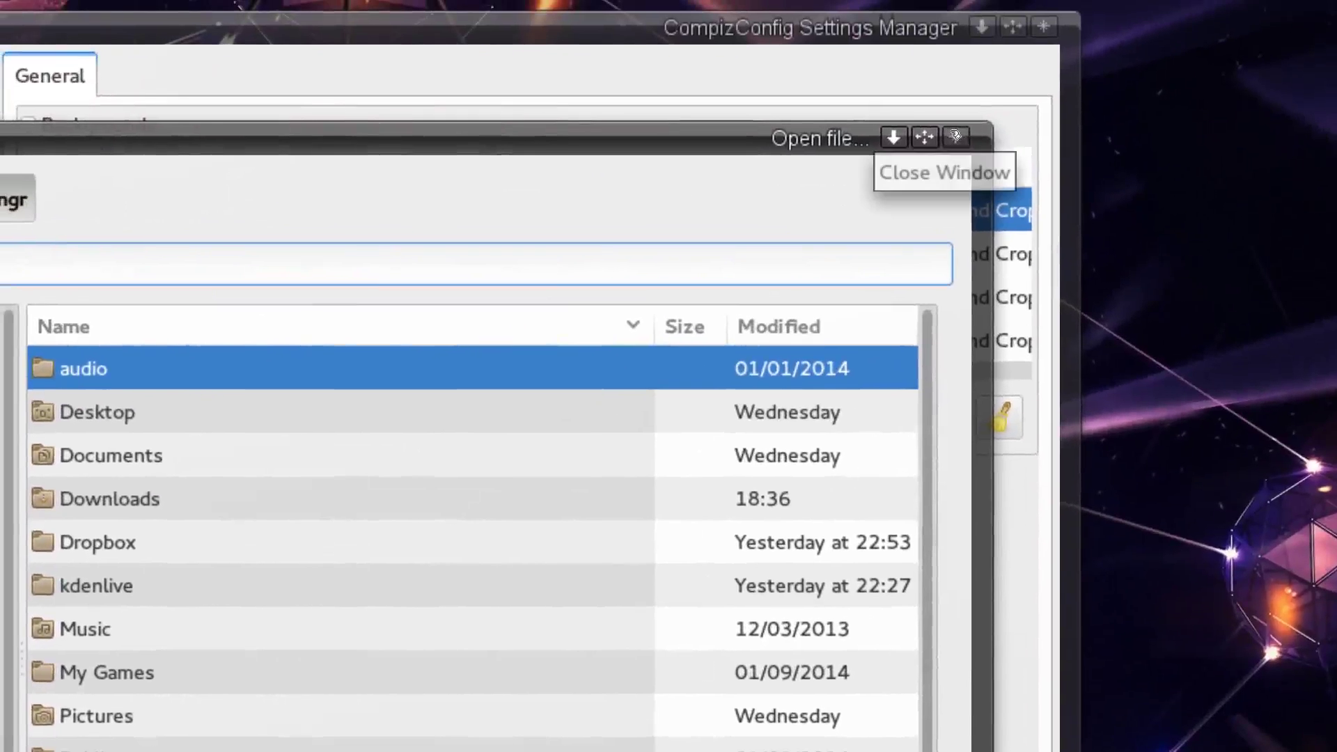
click(957, 135)
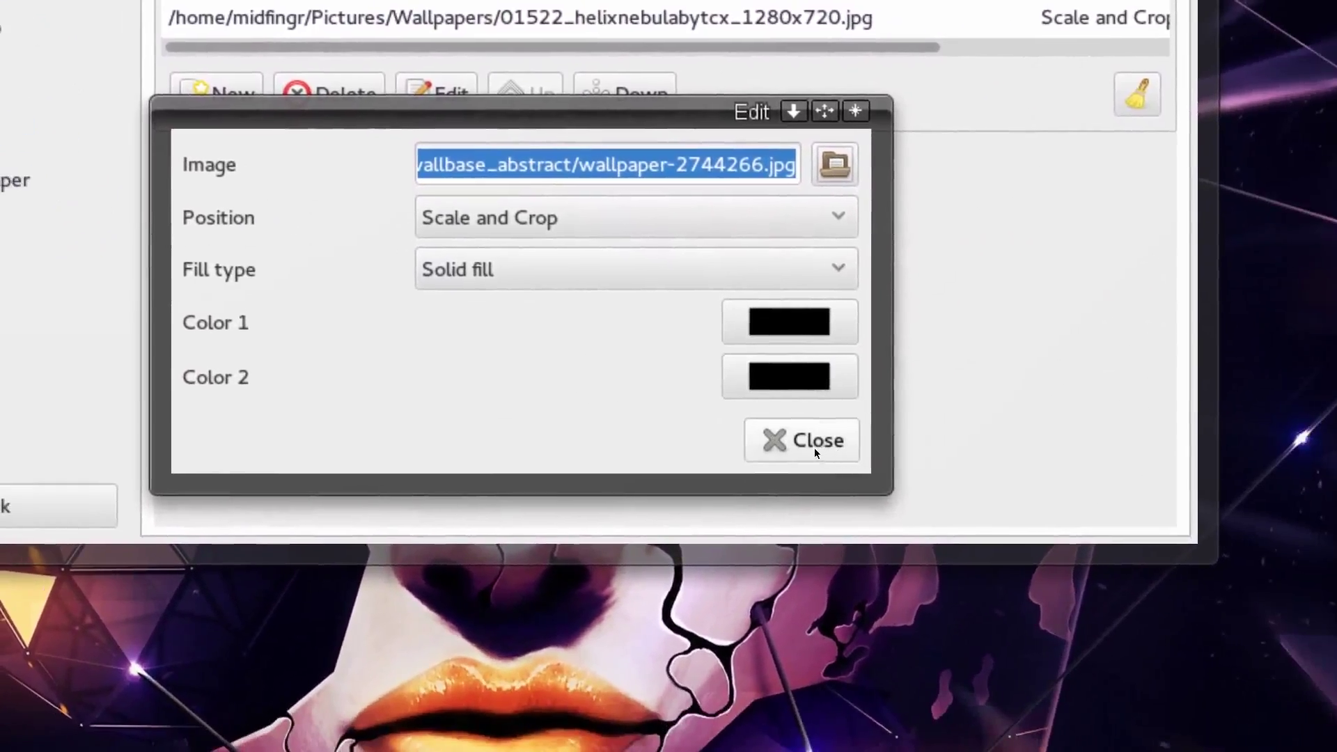
click(878, 463)
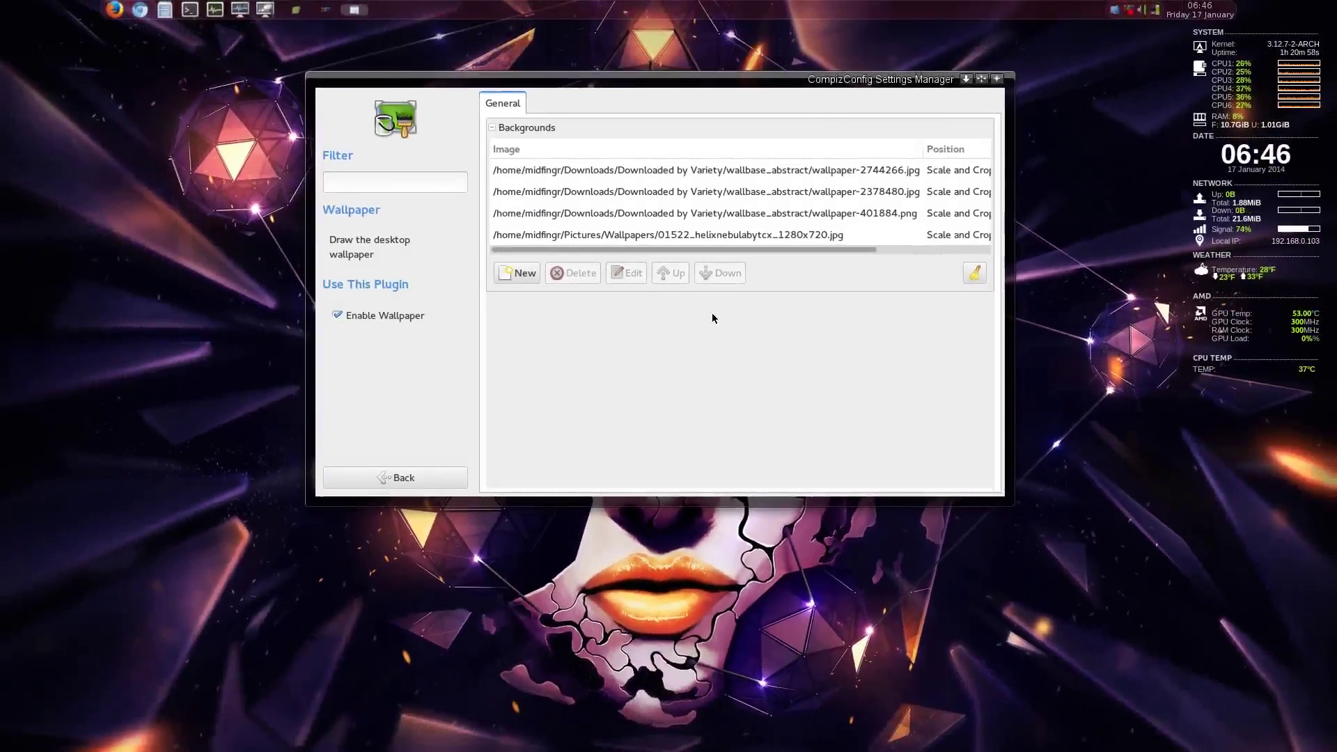
click(424, 484)
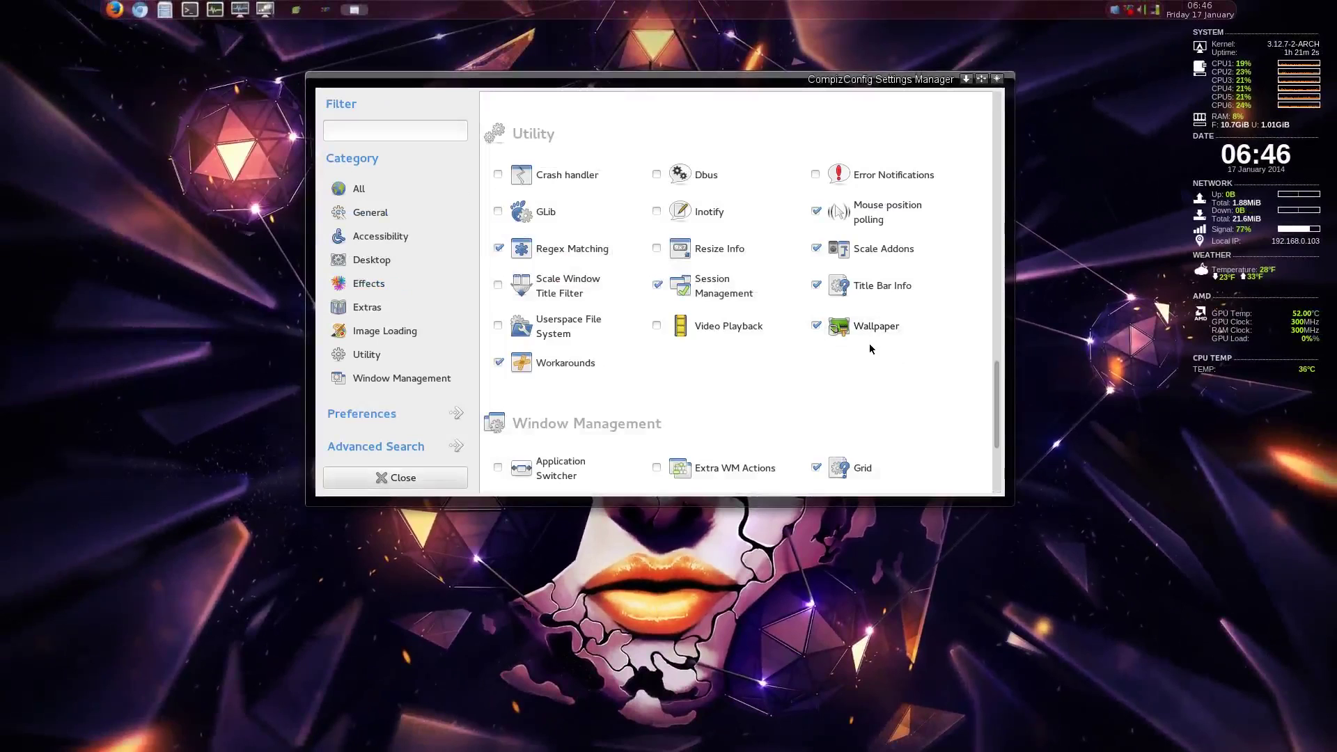
- Close the settings manager and restore the compiz boxmenu notes in Leafpad, nudging the window right
click(997, 79)
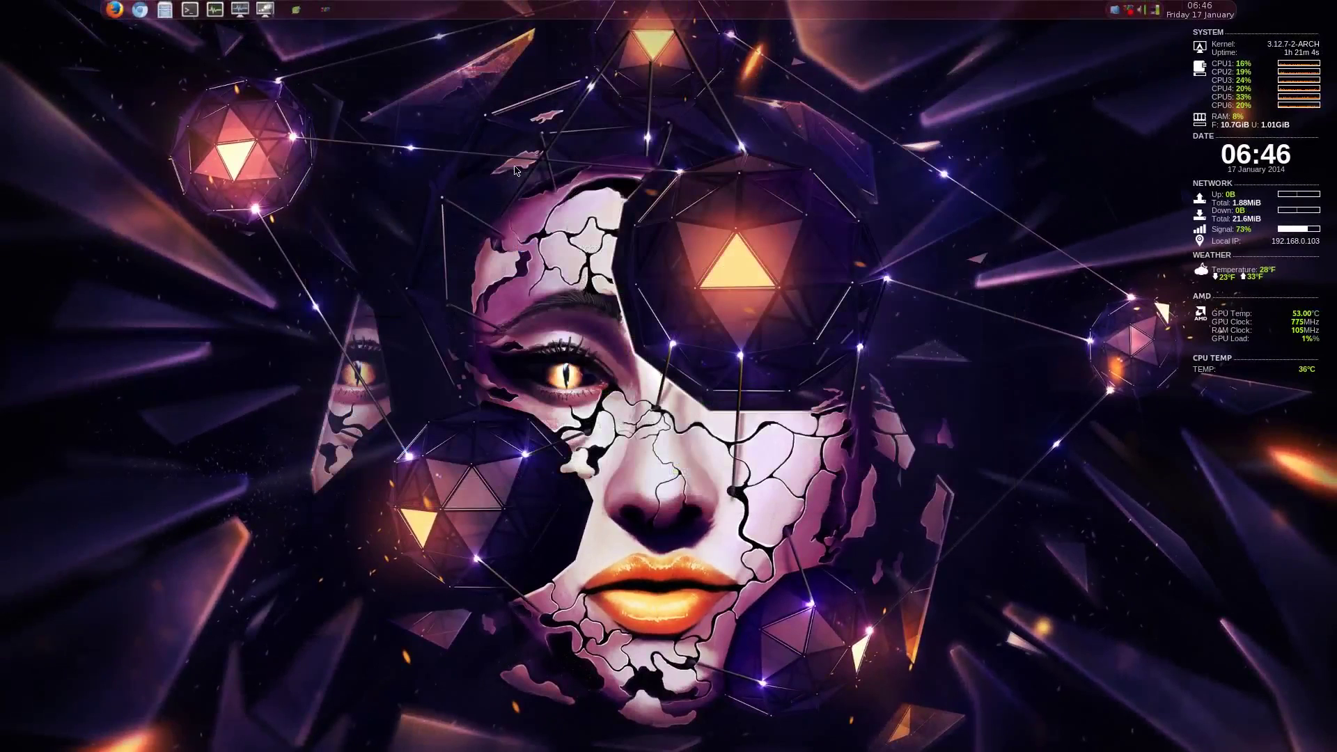
click(295, 9)
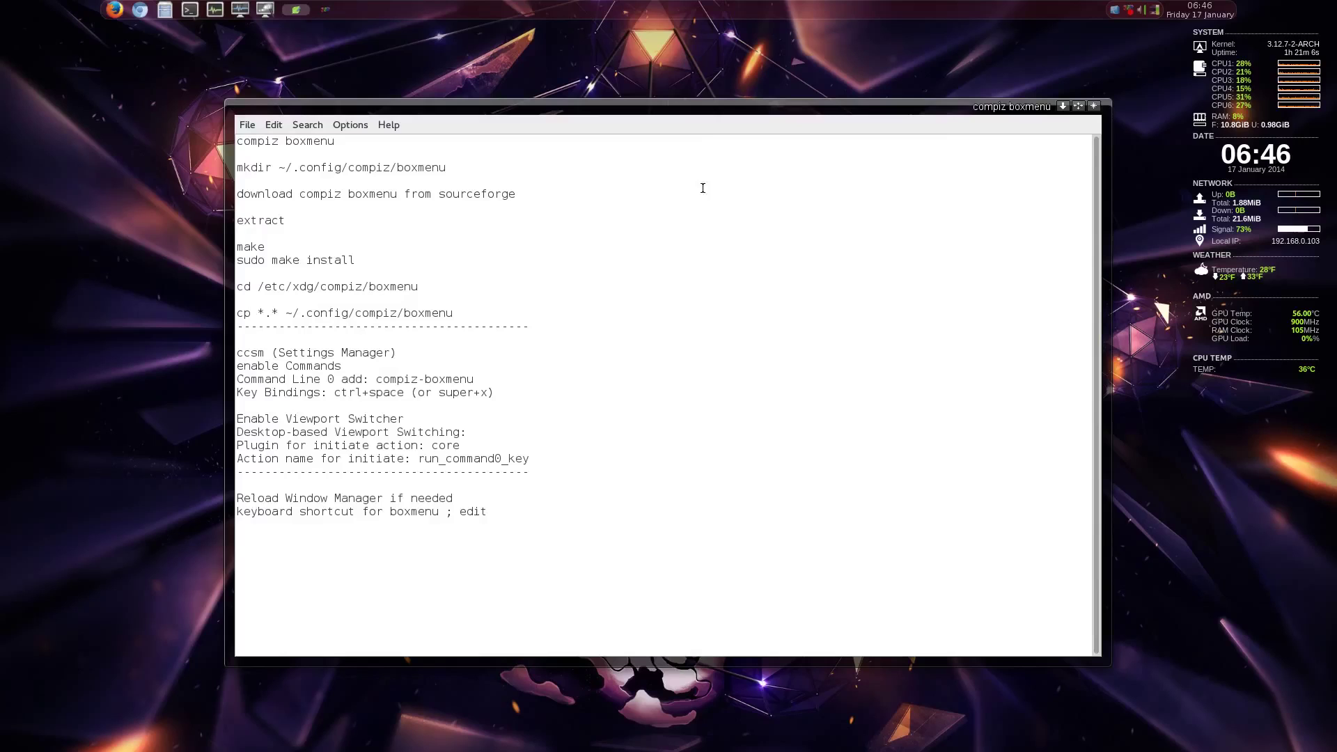
drag(691, 131, 740, 141)
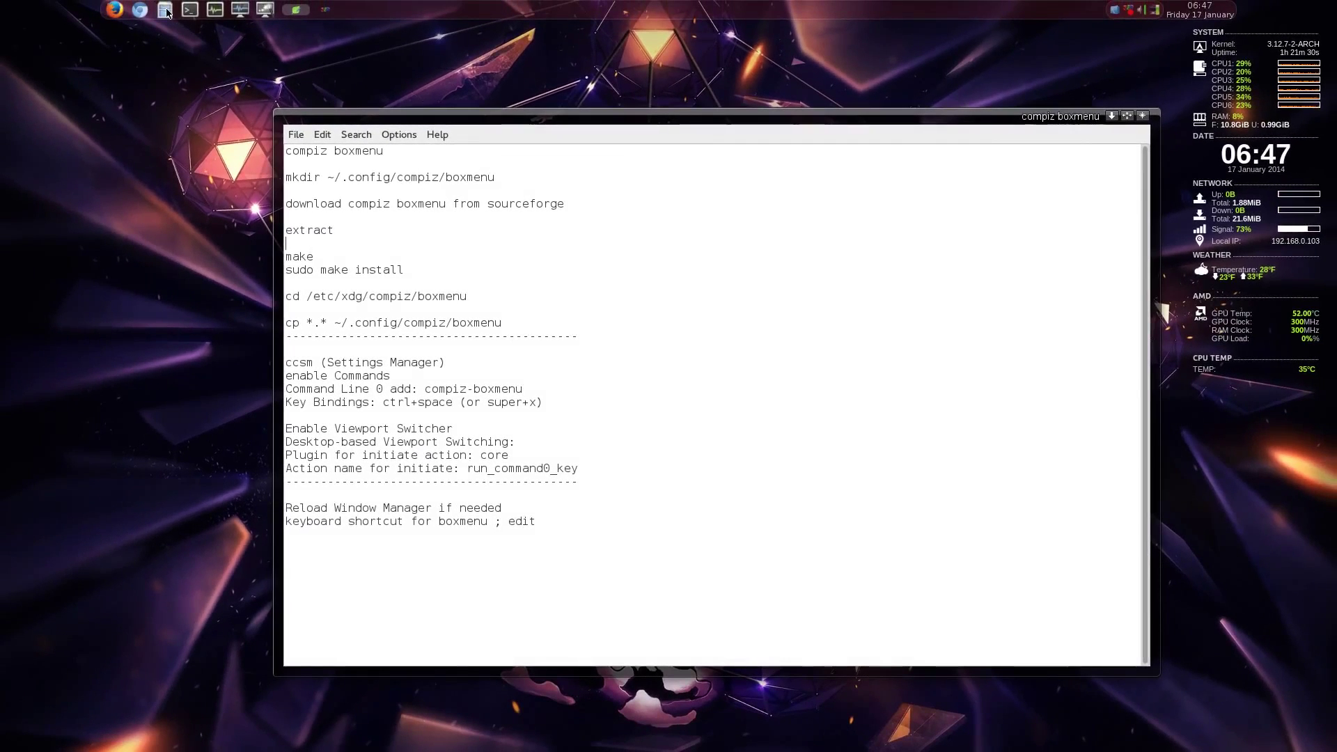
- Check in PCManFM that a boxmenu folder exists under ~/.config/compiz
click(165, 10)
click(250, 369)
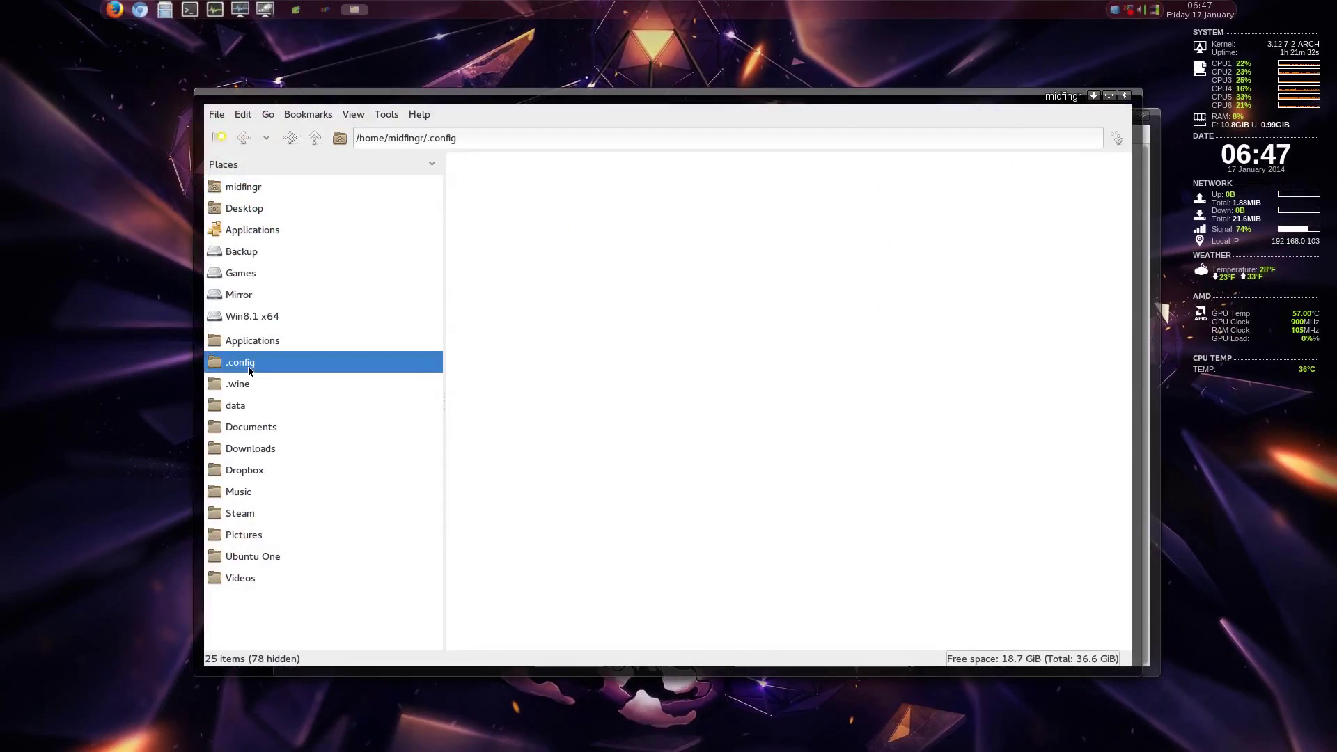
double_click(898, 180)
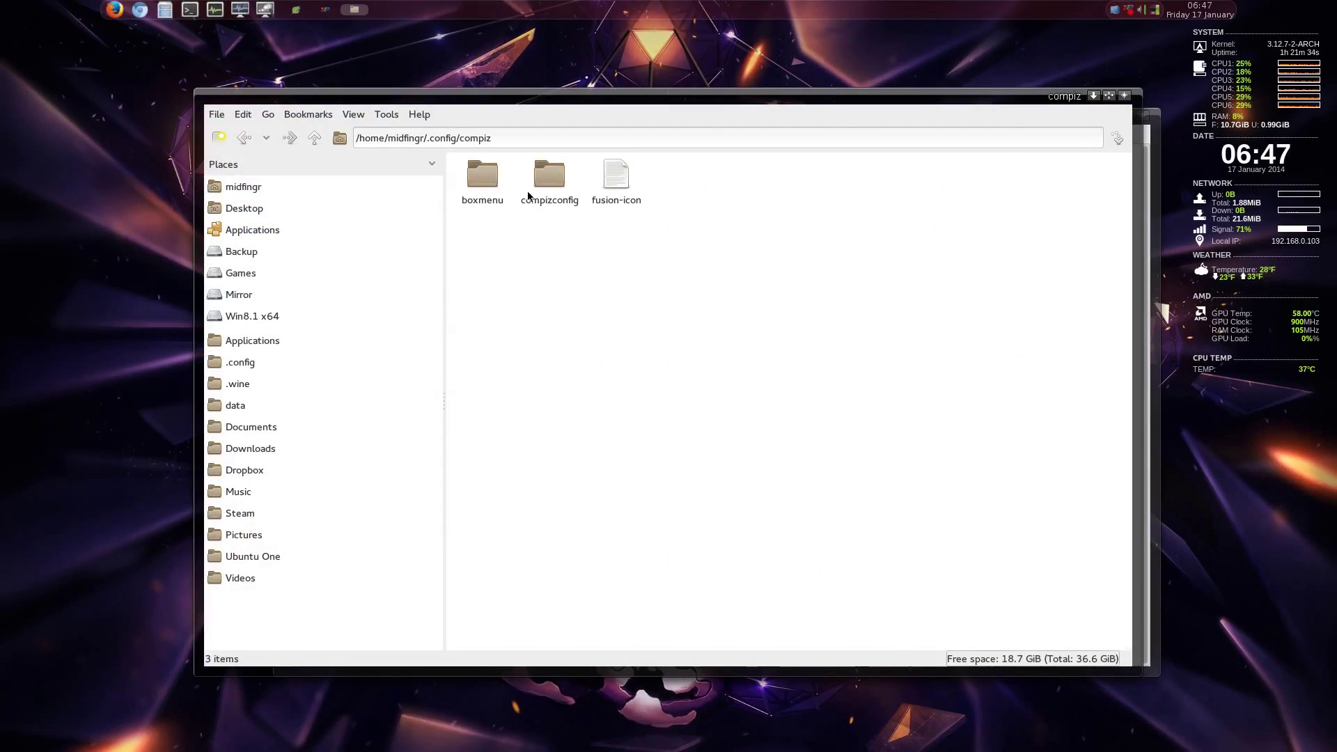
click(491, 188)
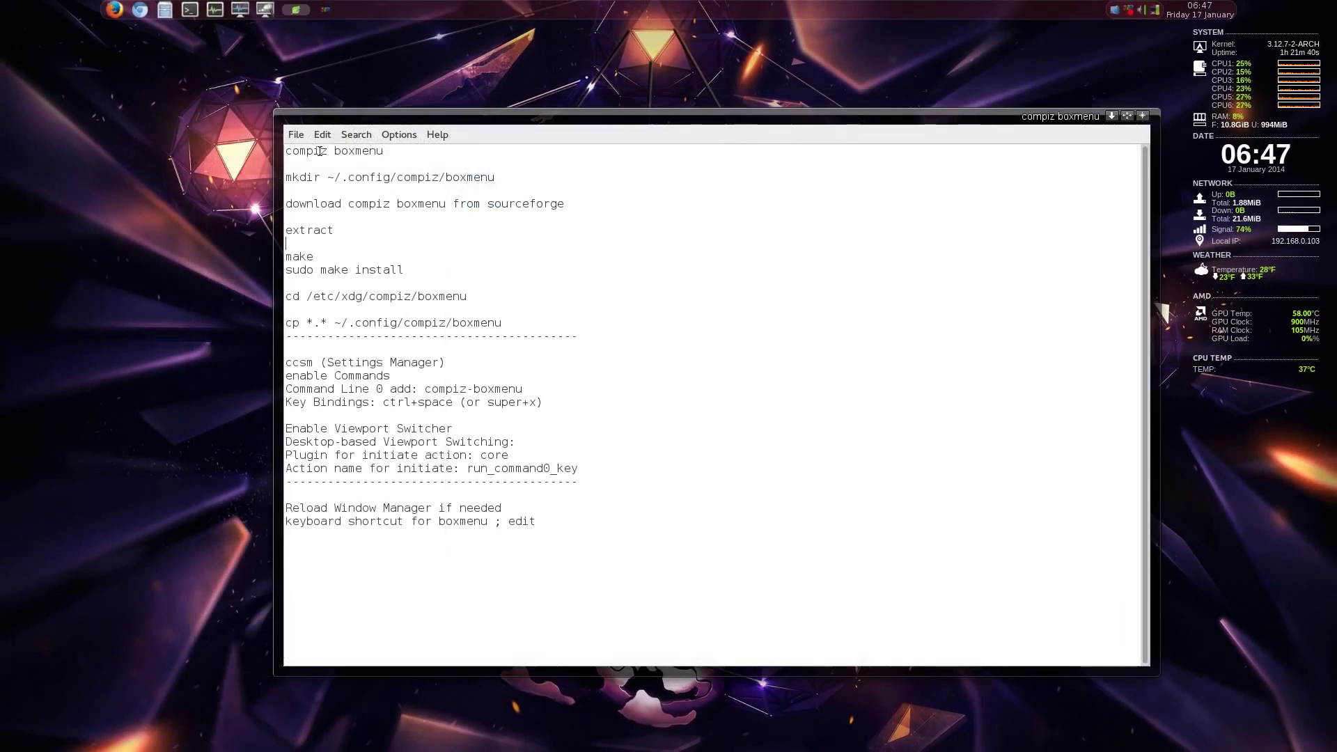
- Copy the words 'compiz boxmenu' from the first line of the Leafpad notes
drag(285, 150, 383, 151)
right_click(338, 149)
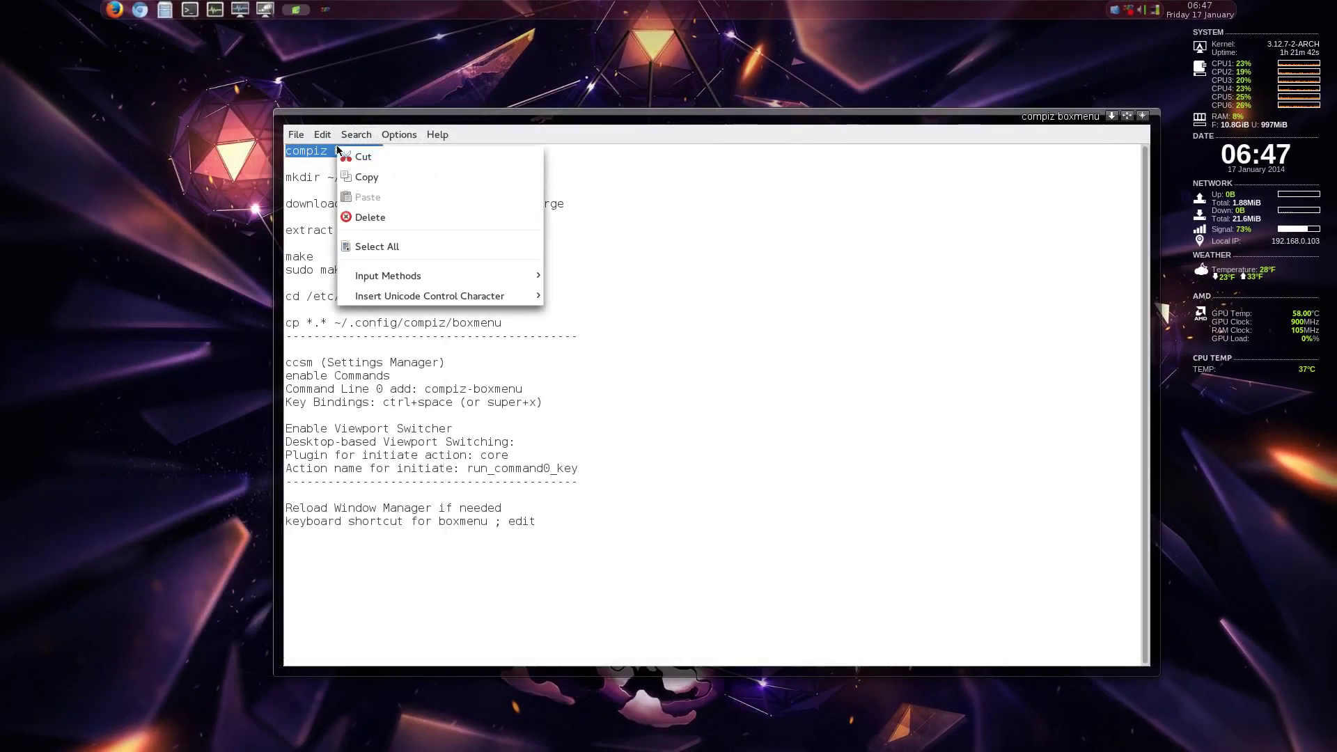
click(356, 175)
click(510, 203)
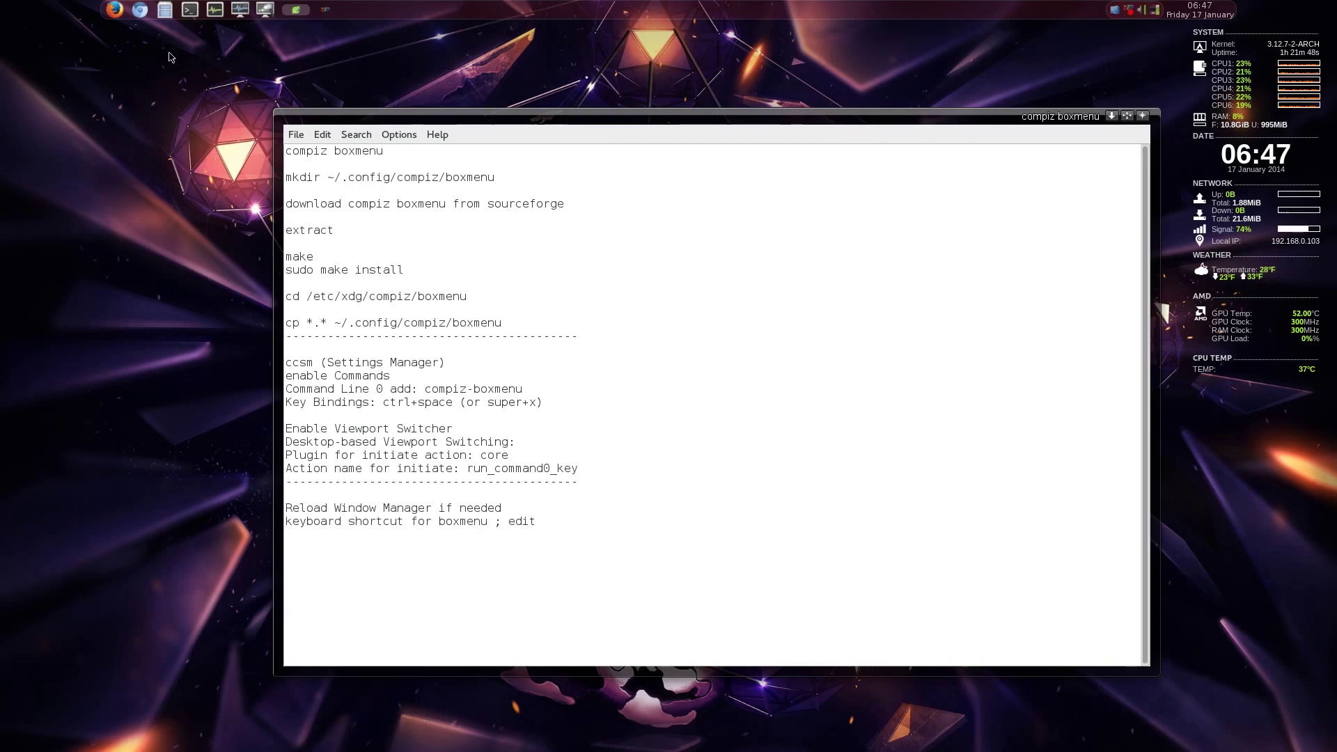
- Search 'compiz boxmenu' in Chromium and download the compiz-boxmenu 1.1.5 archive from SourceForge
click(140, 10)
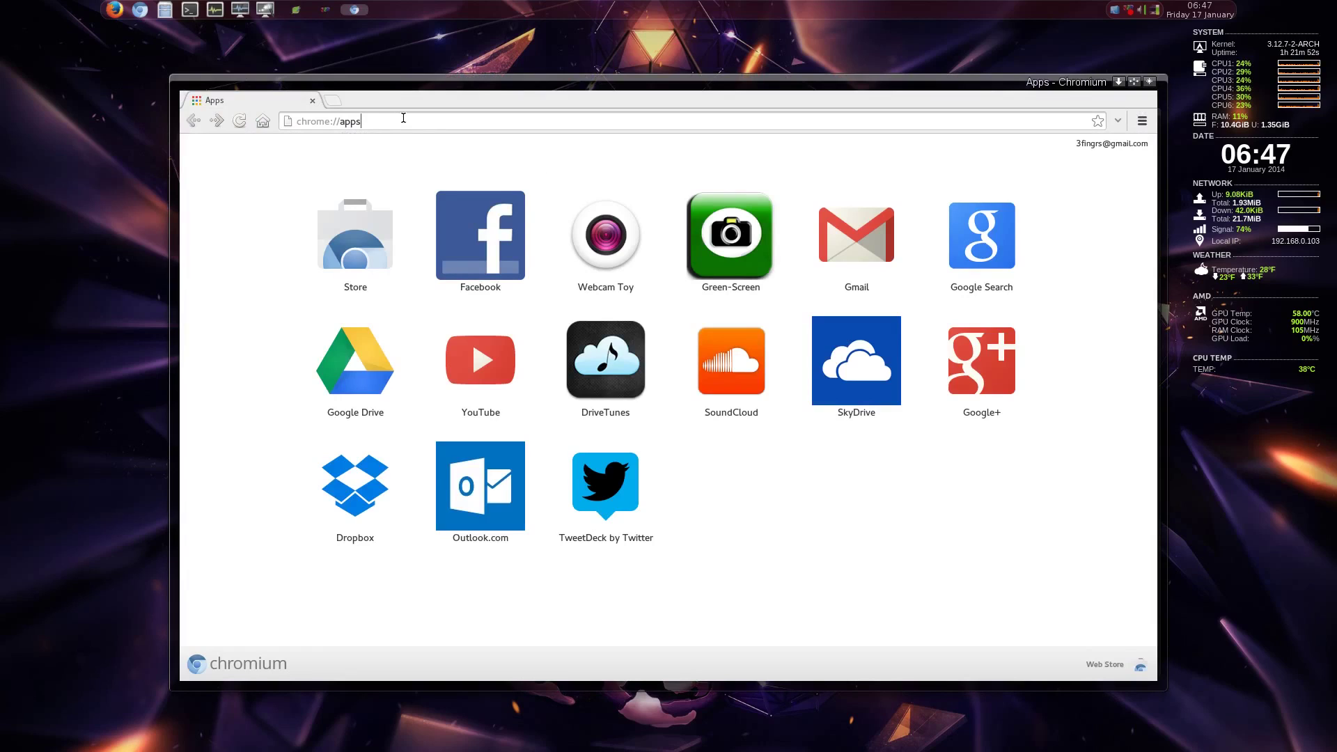
click(403, 117)
key(ctrl+v)
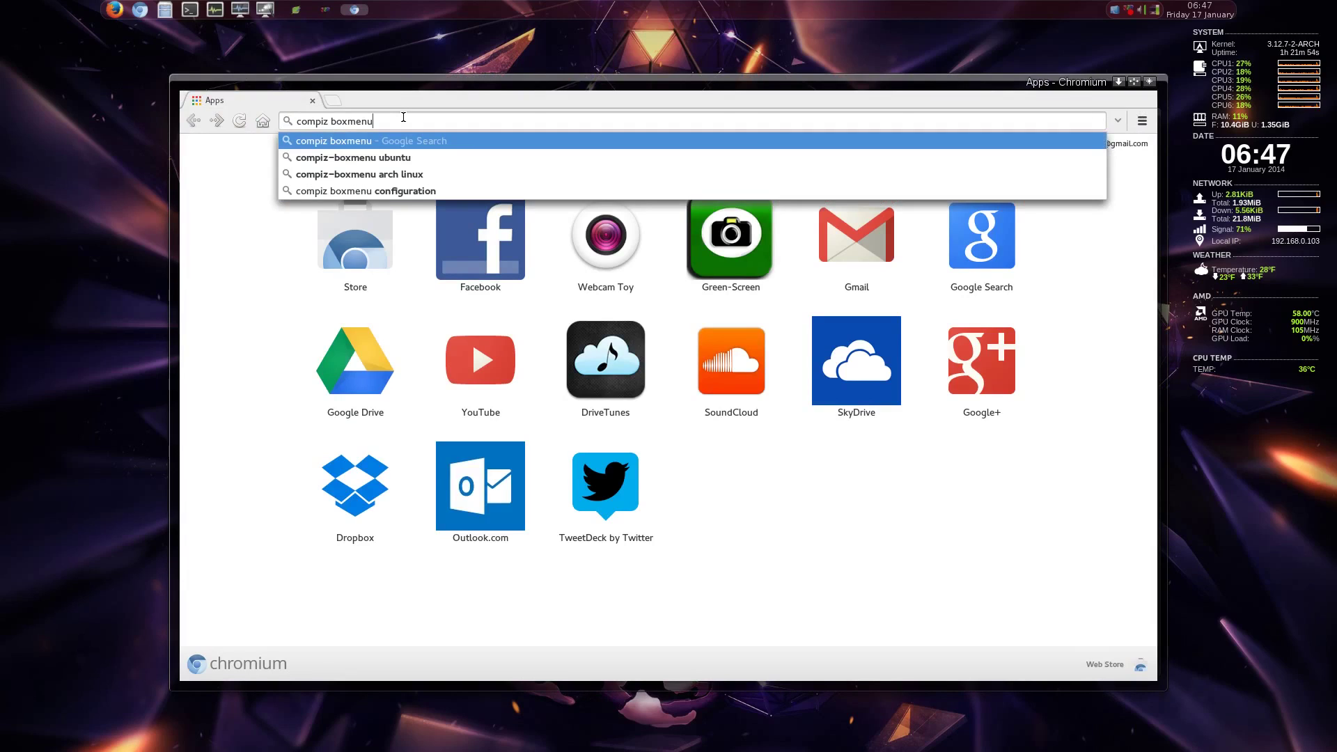
key(Return)
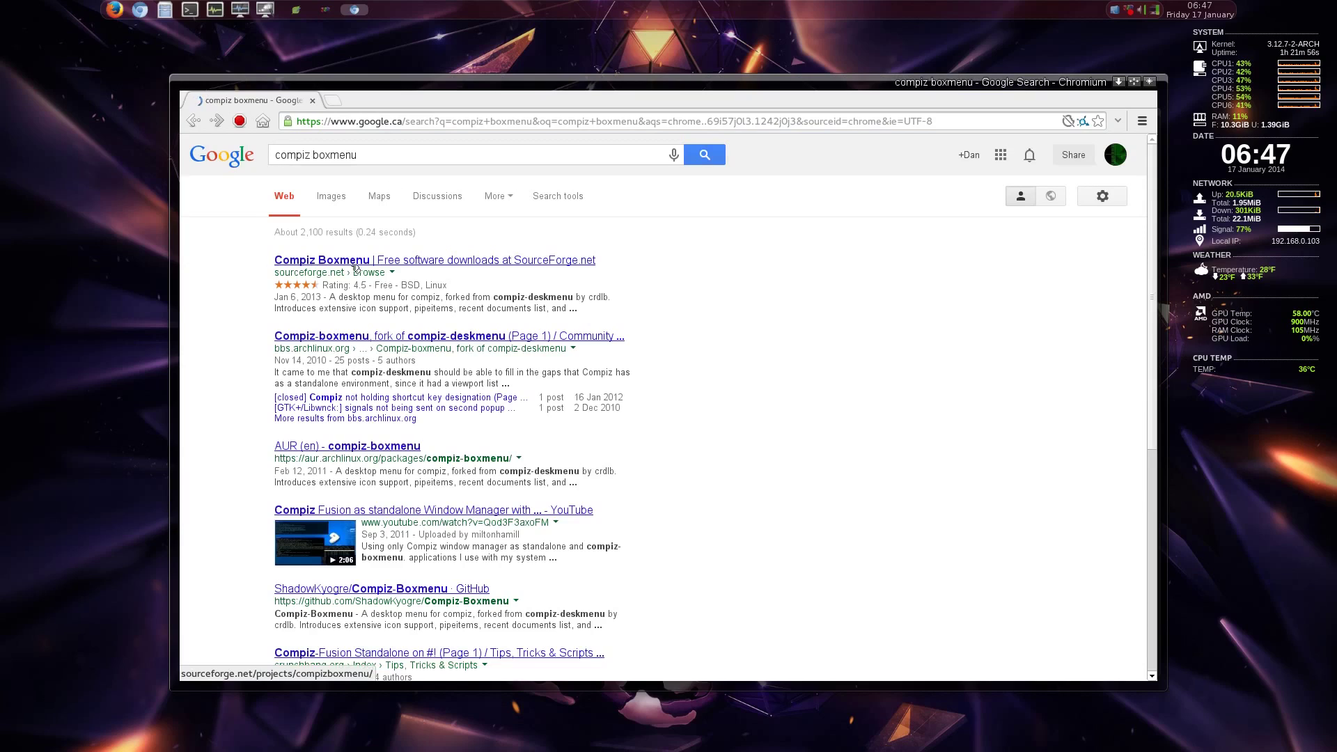
click(380, 265)
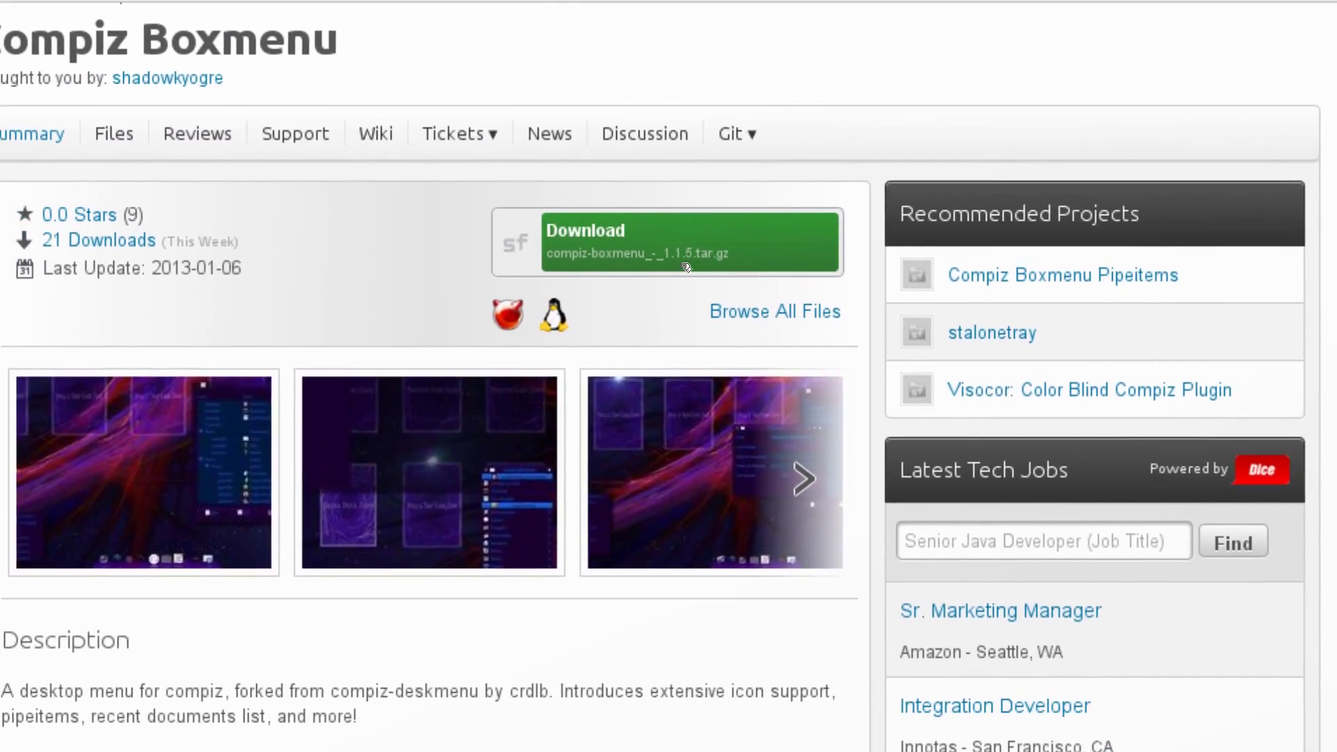
click(686, 266)
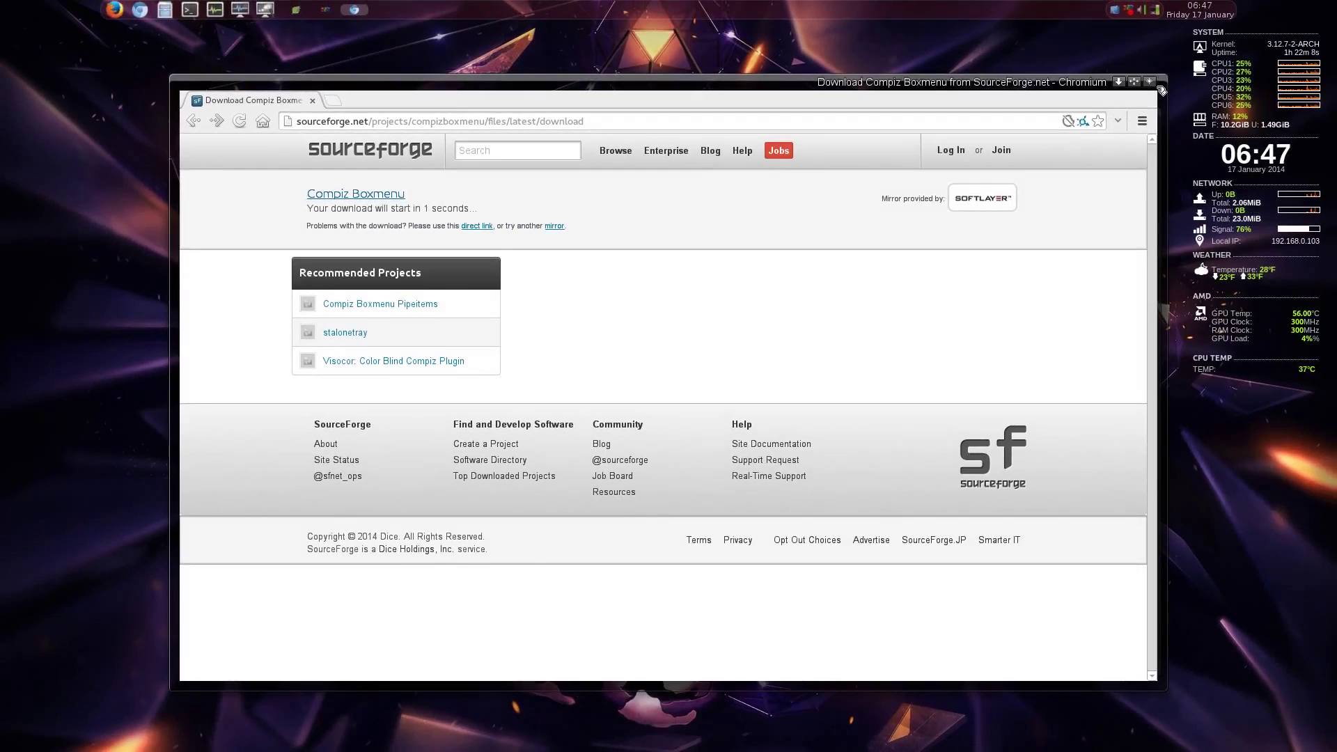
key(ctrl+alt+Right)
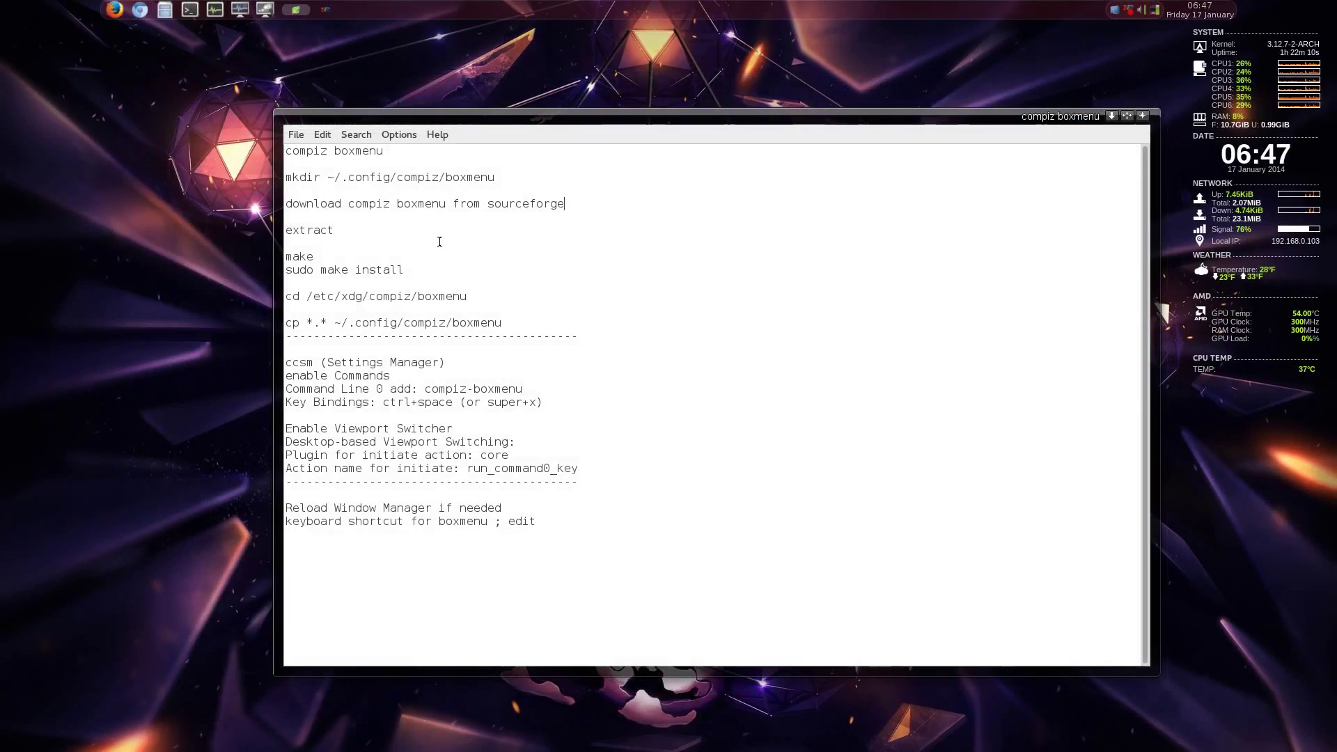
- Extract the compiz-boxmenu folder from the downloaded tar.gz into Downloads and open it
click(171, 9)
double_click(692, 179)
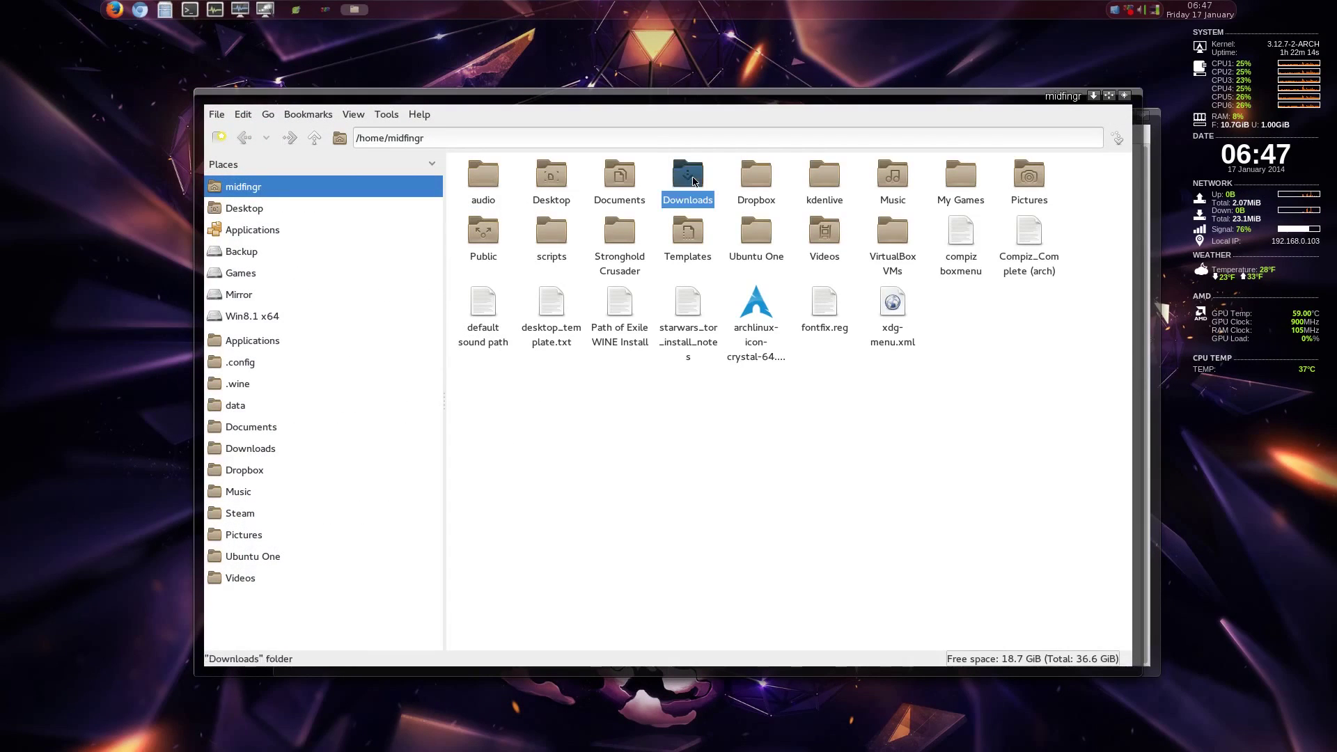
double_click(541, 219)
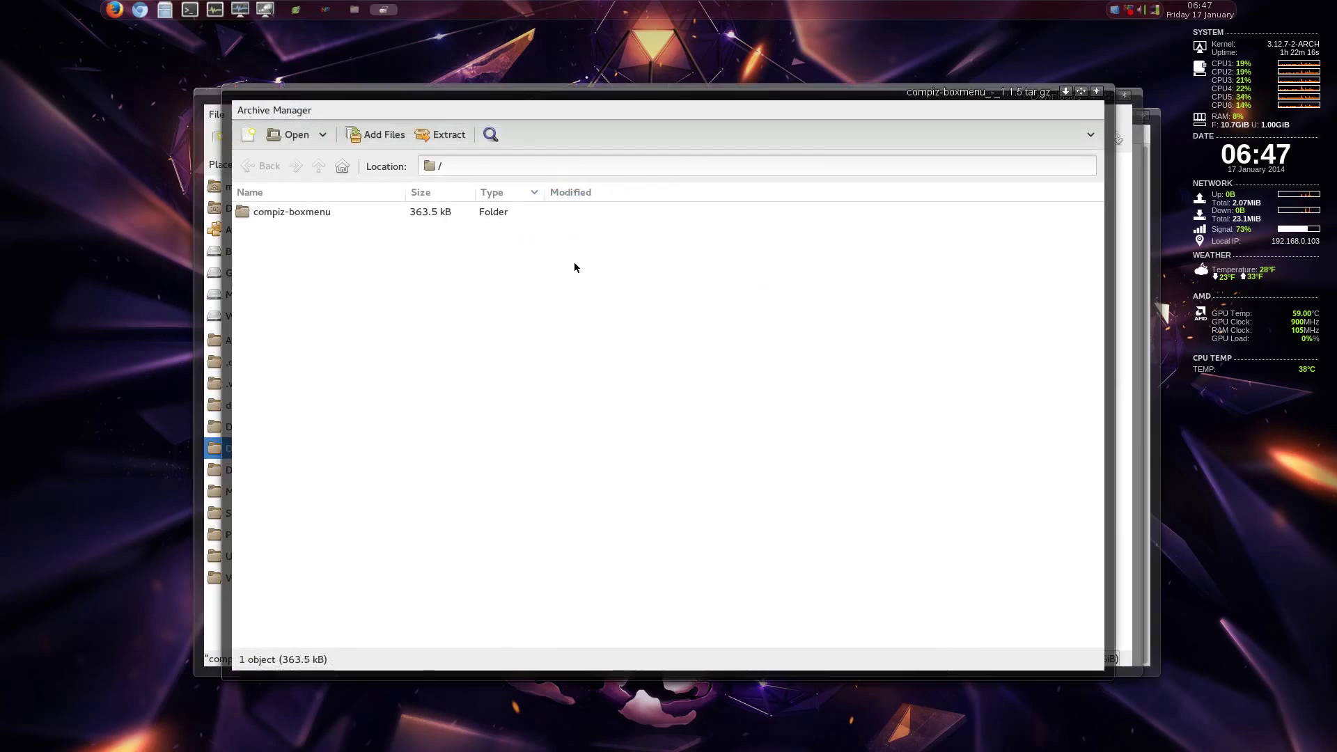
drag(516, 91, 1009, 132)
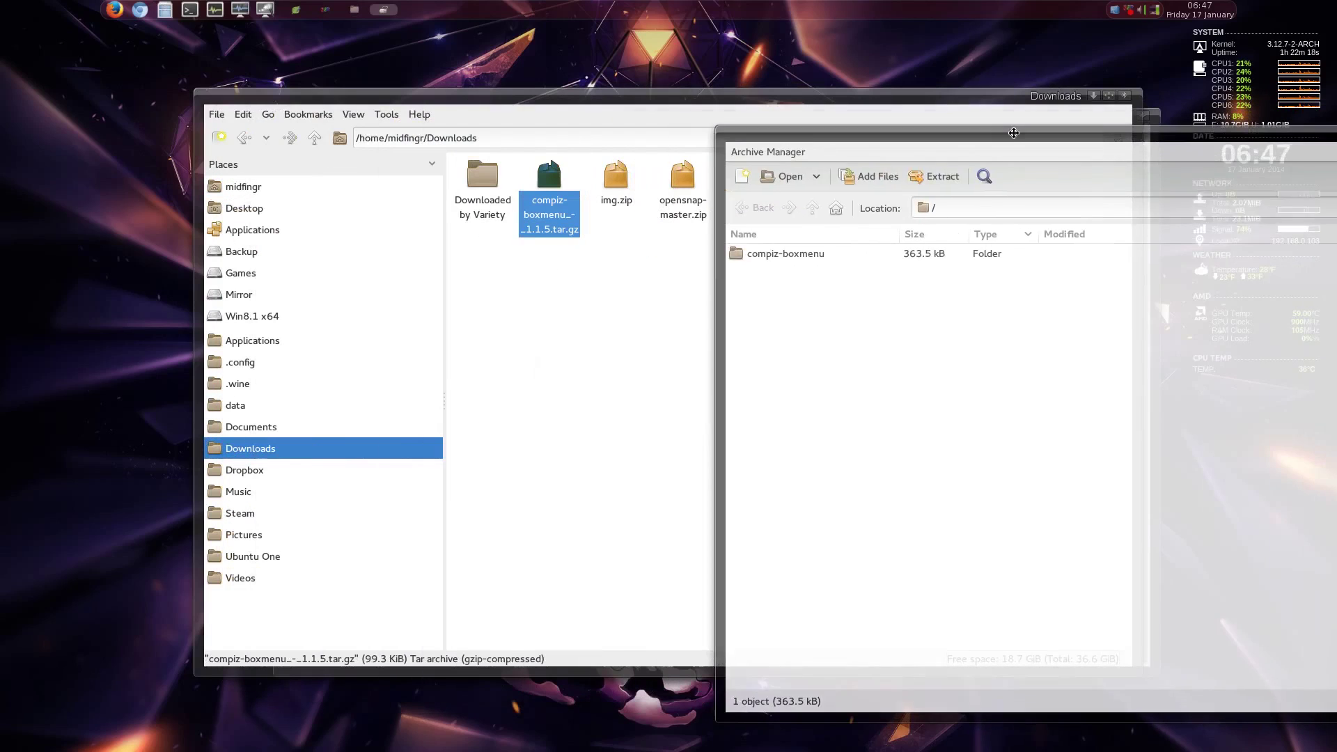
click(747, 255)
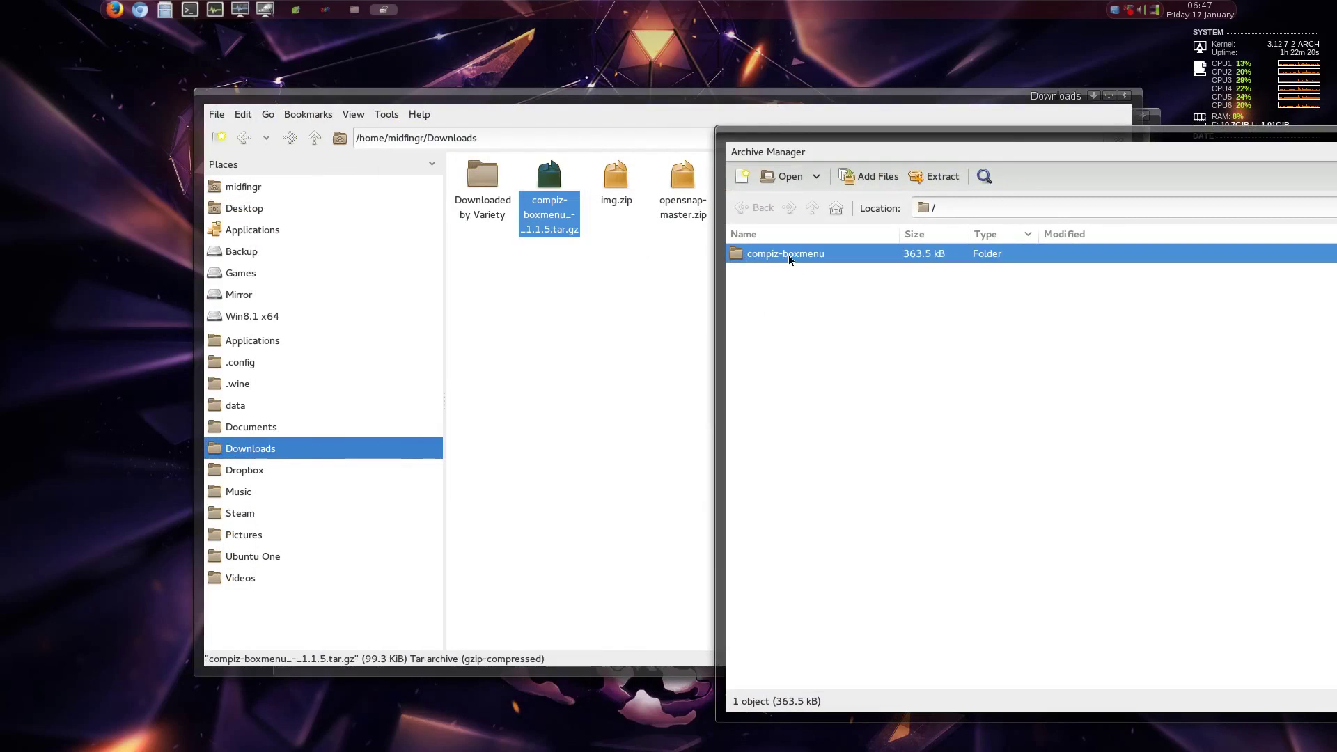
drag(791, 258, 641, 274)
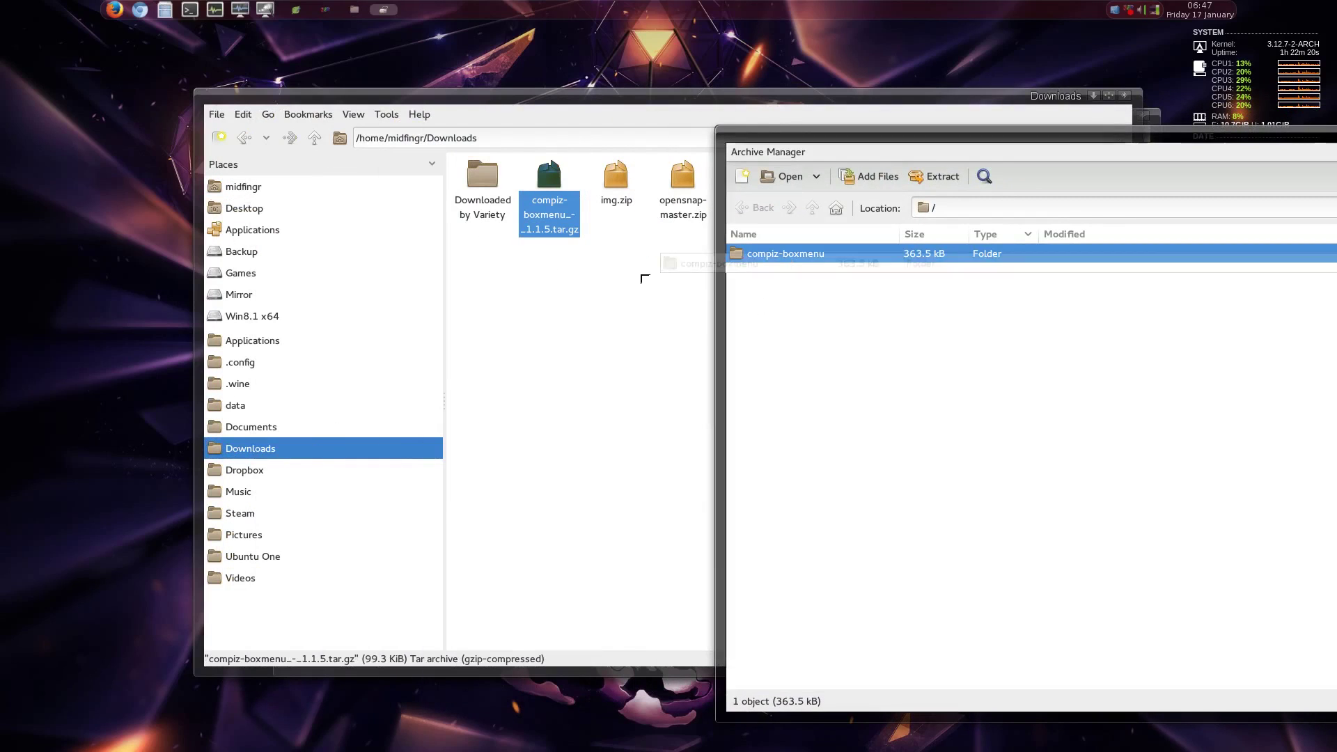
click(1238, 139)
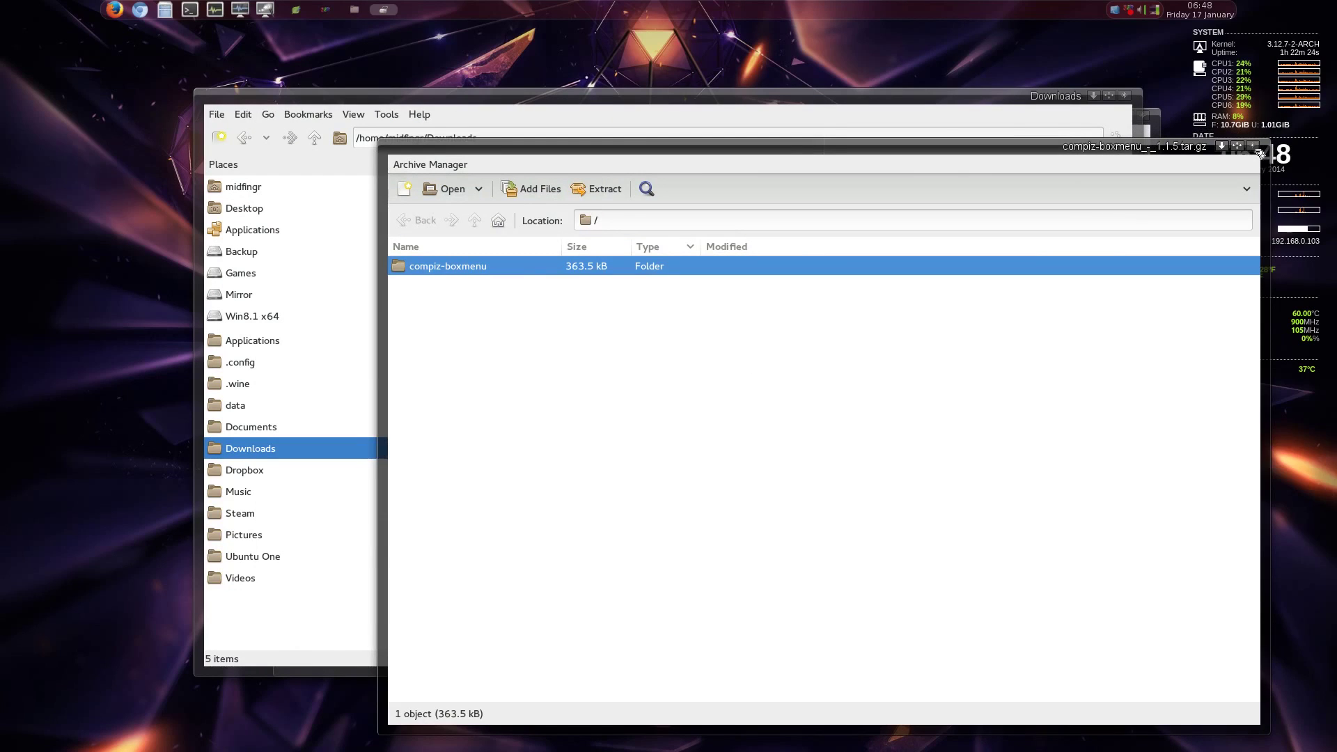
click(1254, 146)
double_click(491, 223)
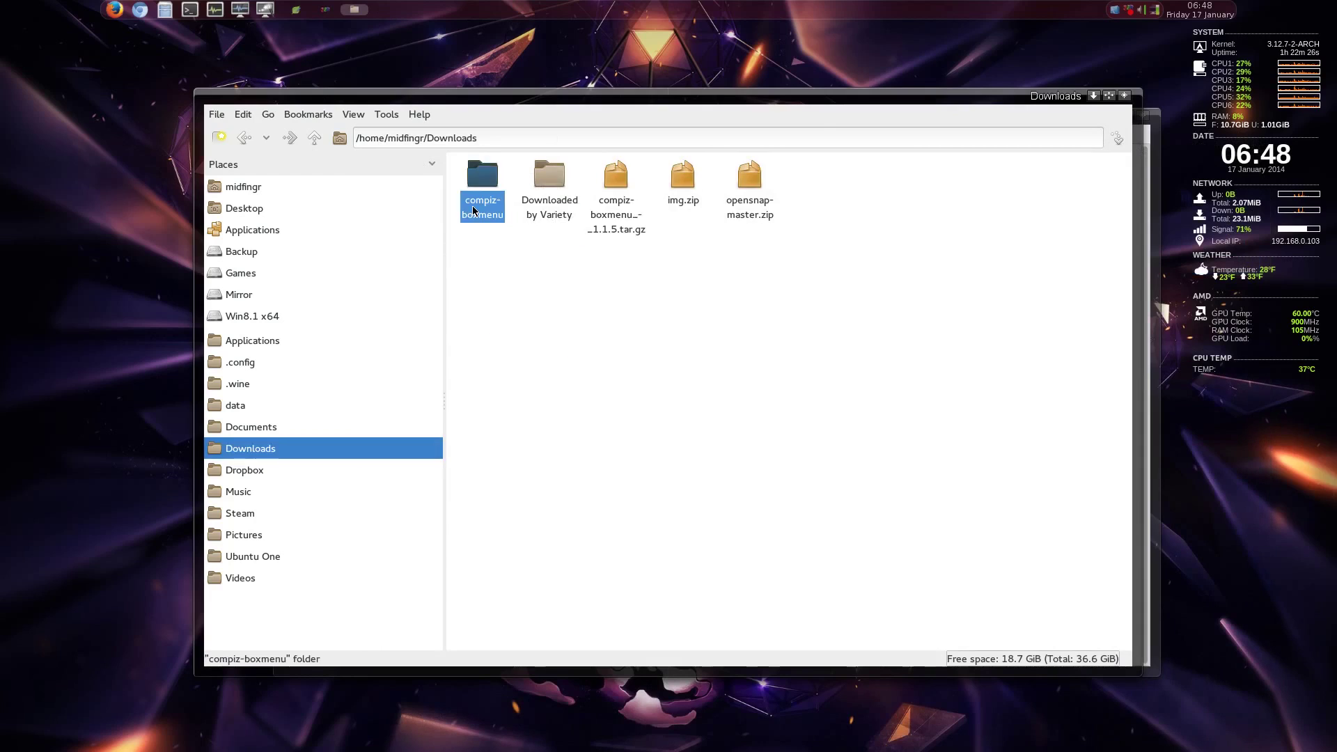
key(alt+Tab)
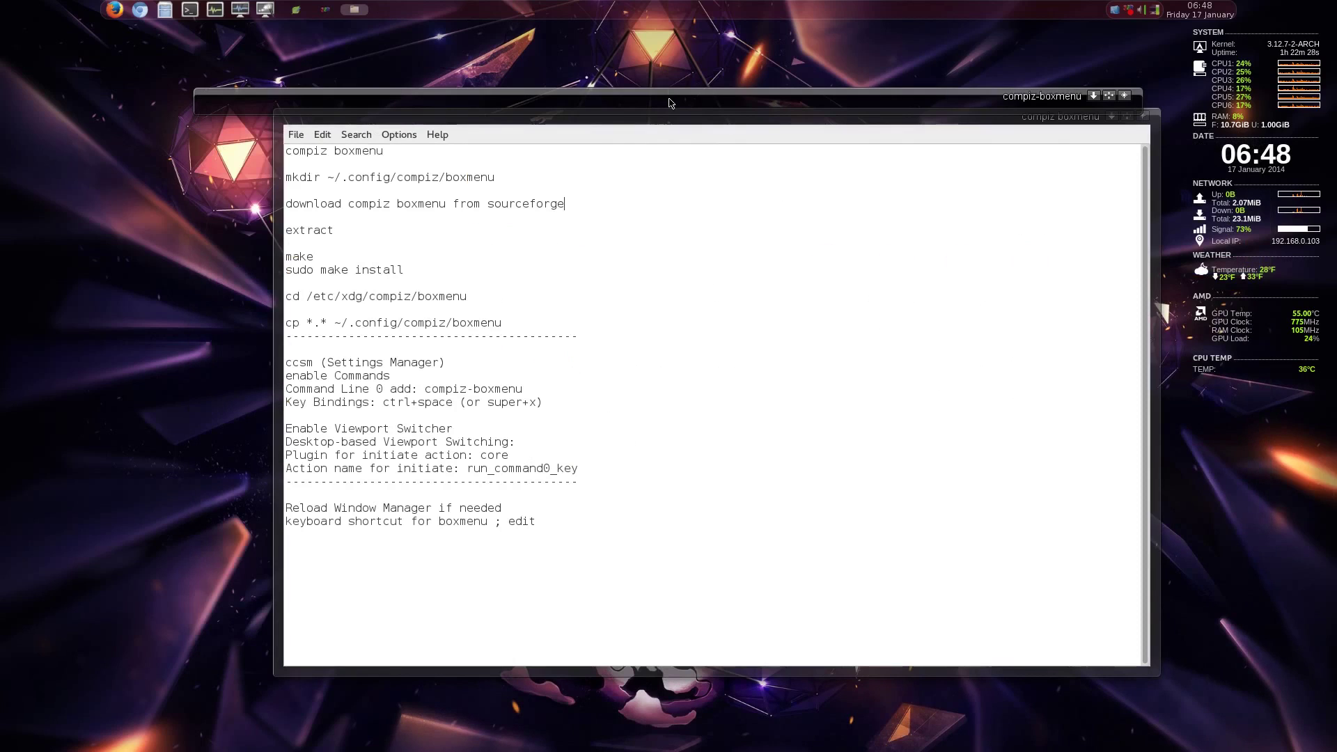
key(alt+Tab)
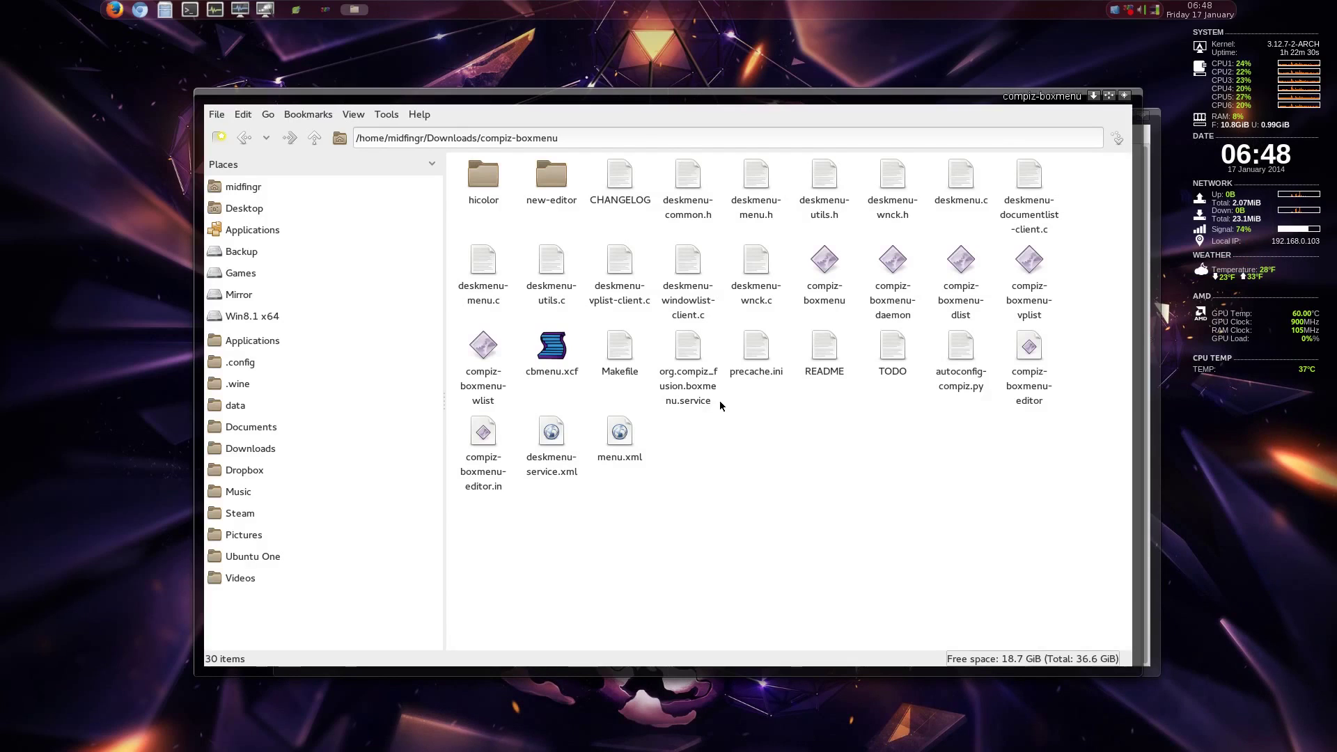
double_click(824, 355)
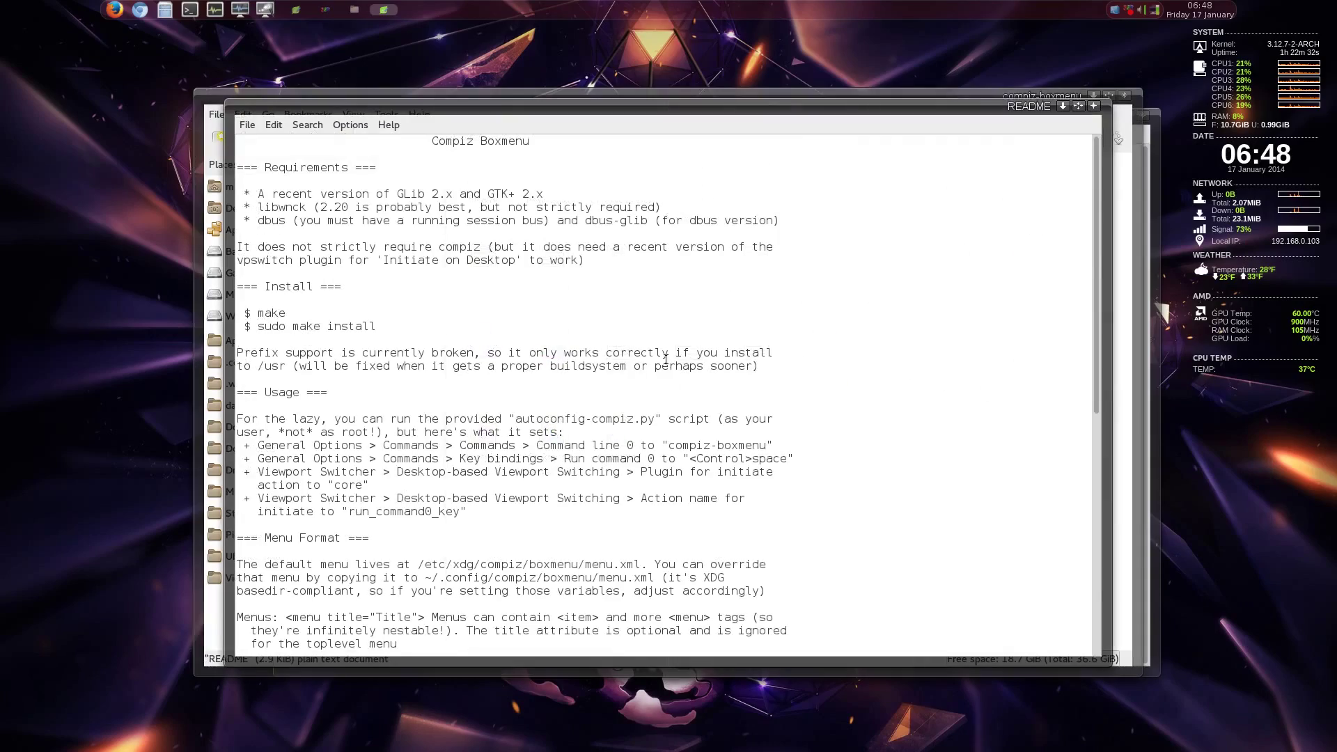
scroll(535, 350, down, 3)
scroll(535, 350, up, 2)
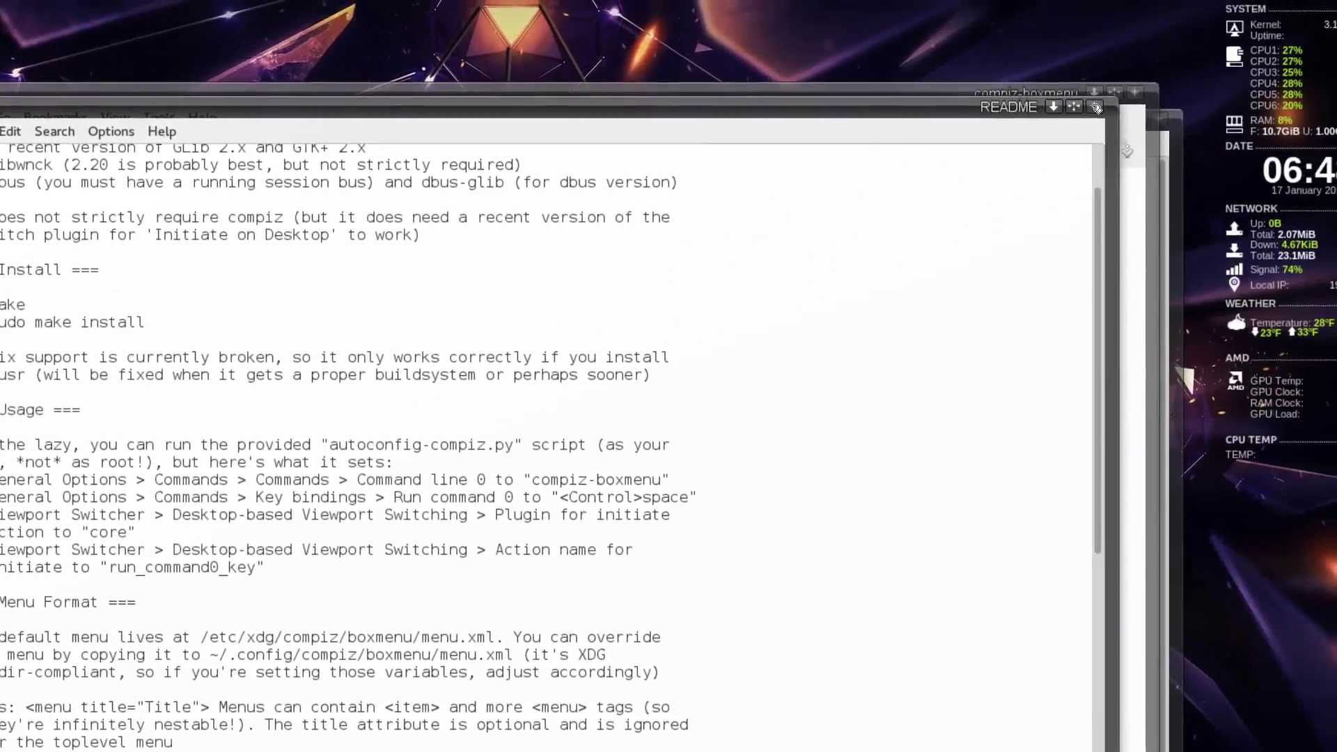
click(1096, 108)
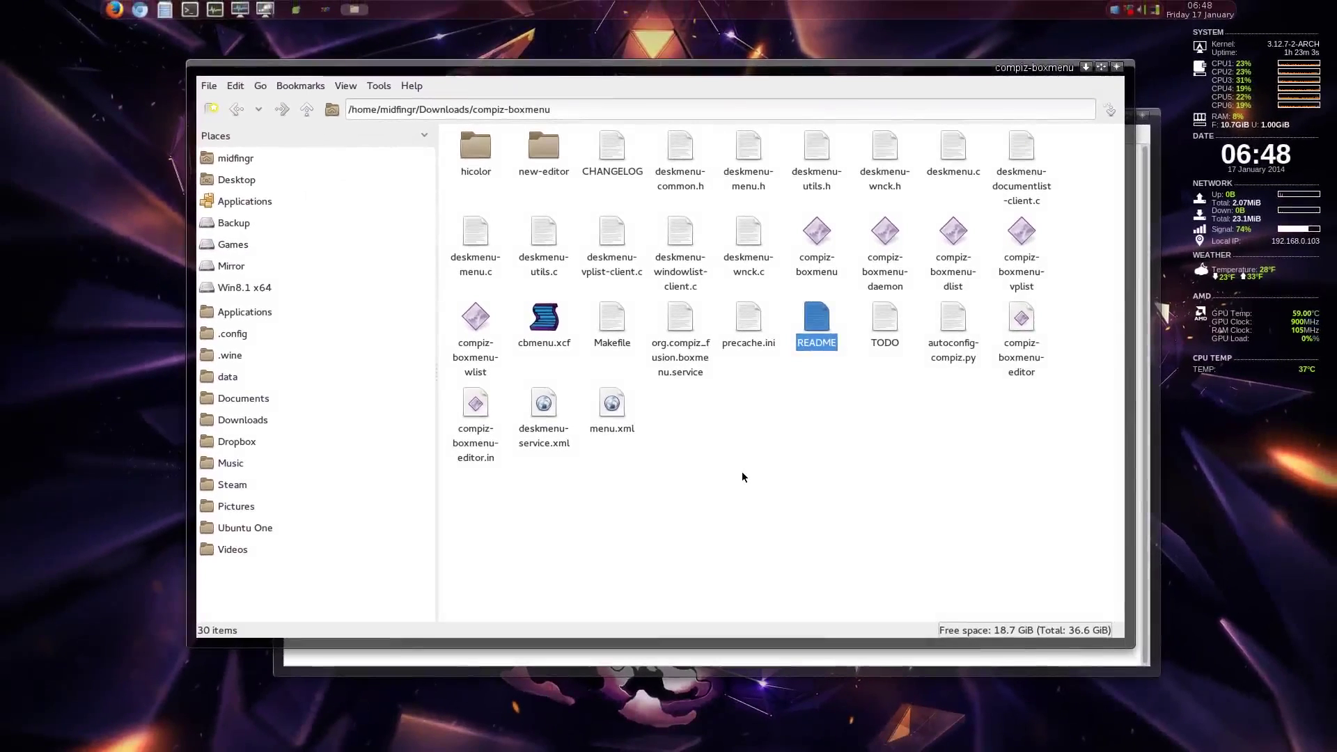
click(742, 476)
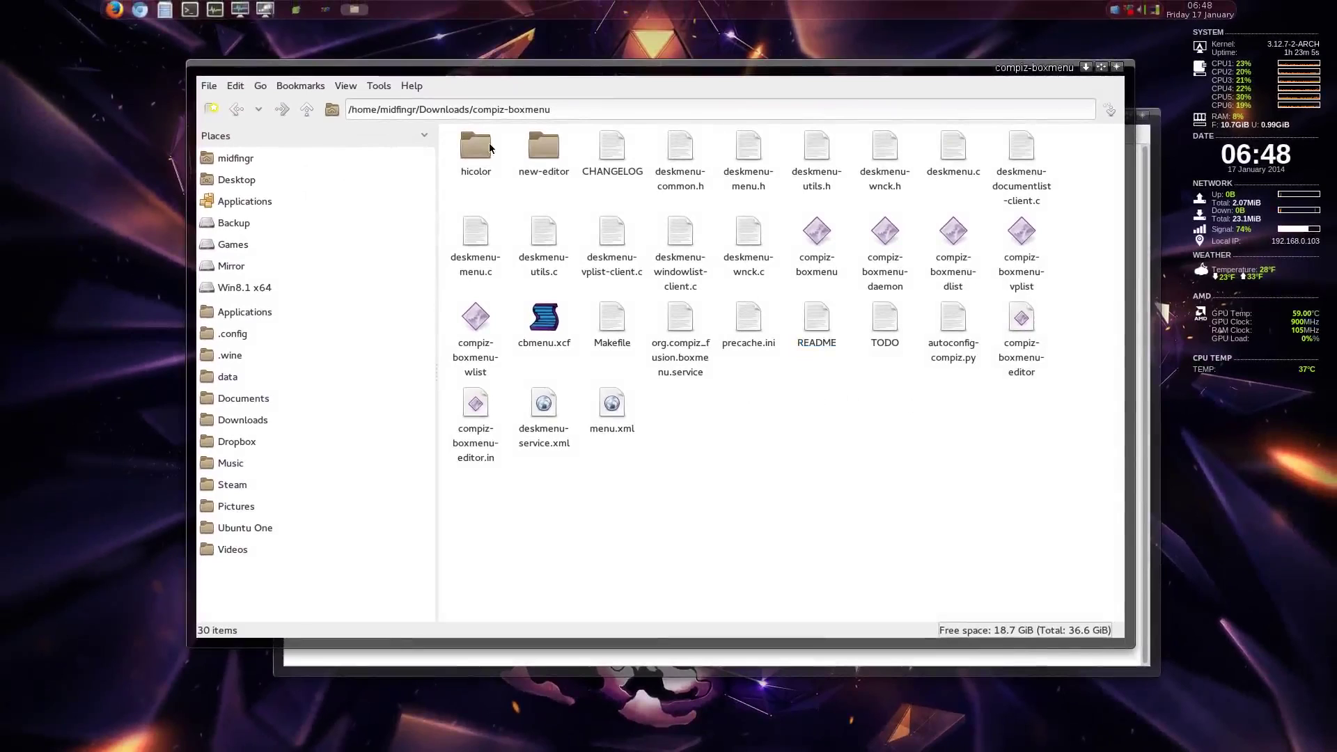
click(379, 86)
- Open a terminal in the compiz-boxmenu folder and type 'sudo make install'
click(390, 106)
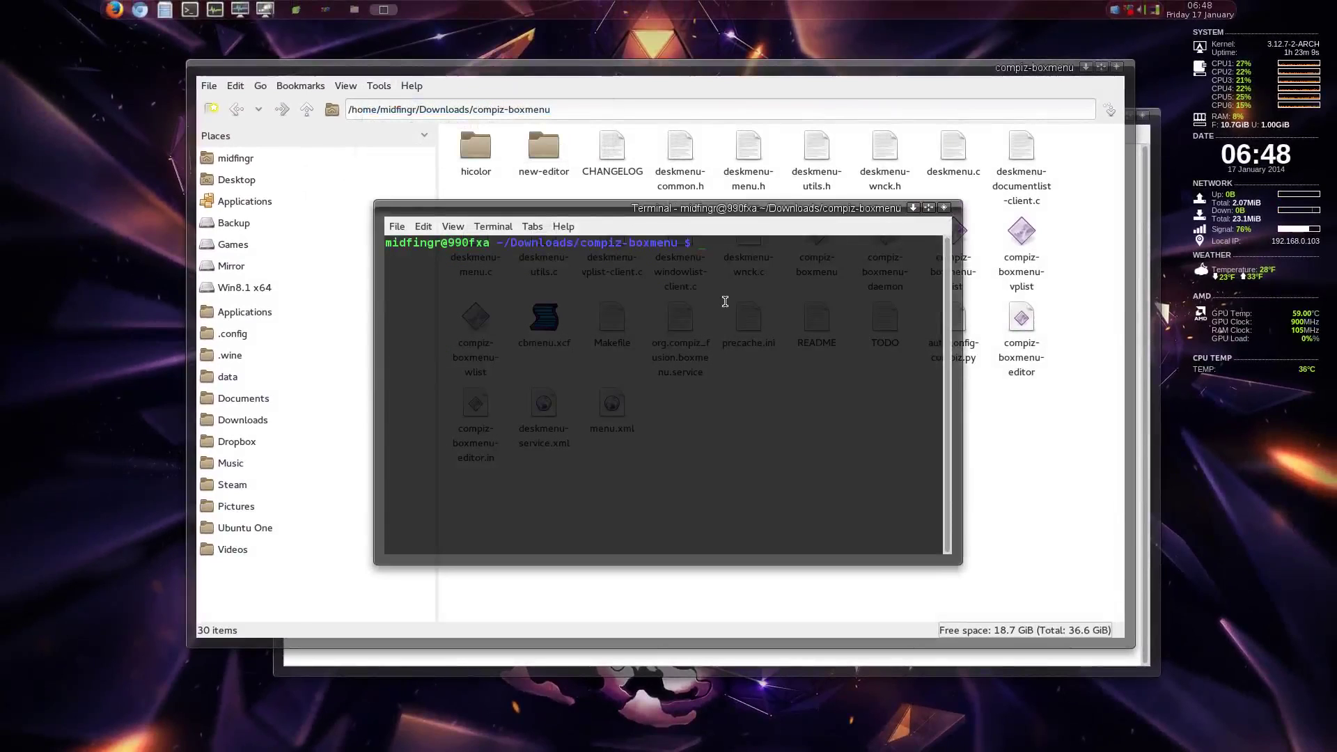
text(make)
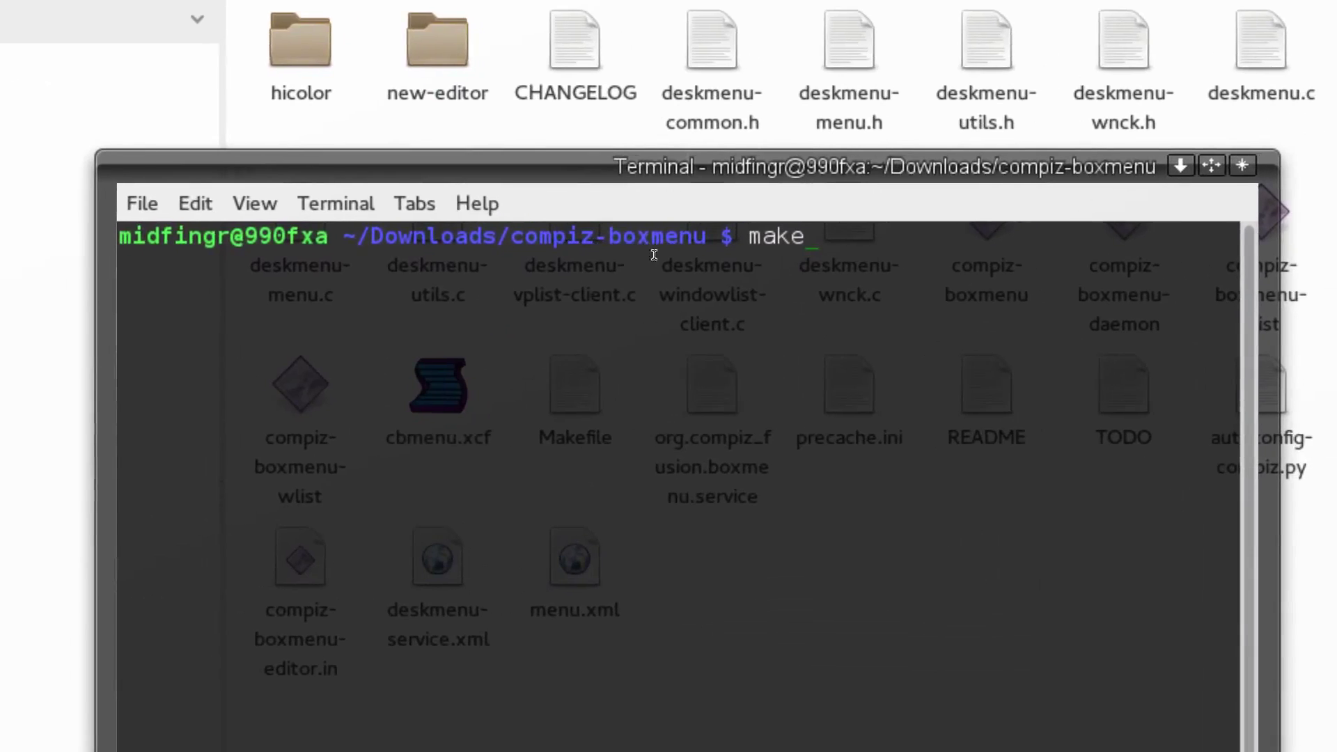
key(BackSpace)
key(BackSpace)
key(BackSpace)
key(BackSpace)
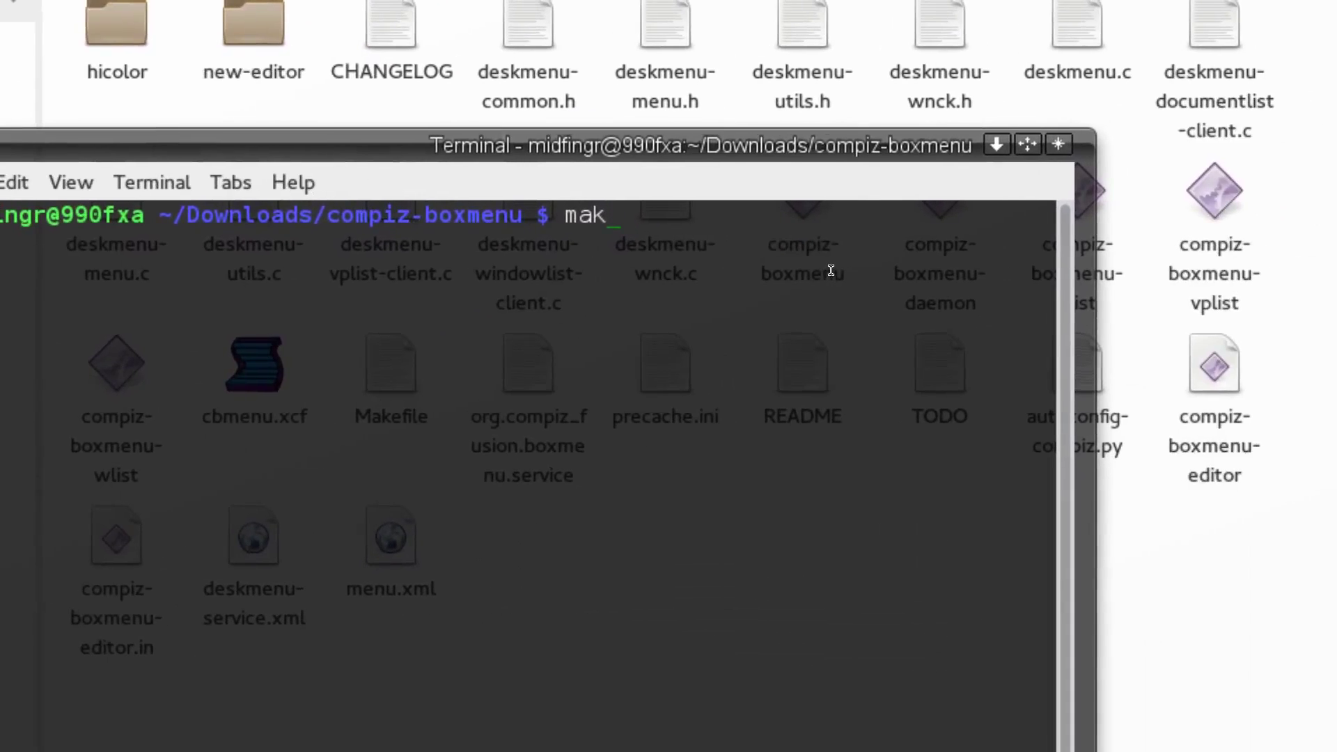
text(sudo make )
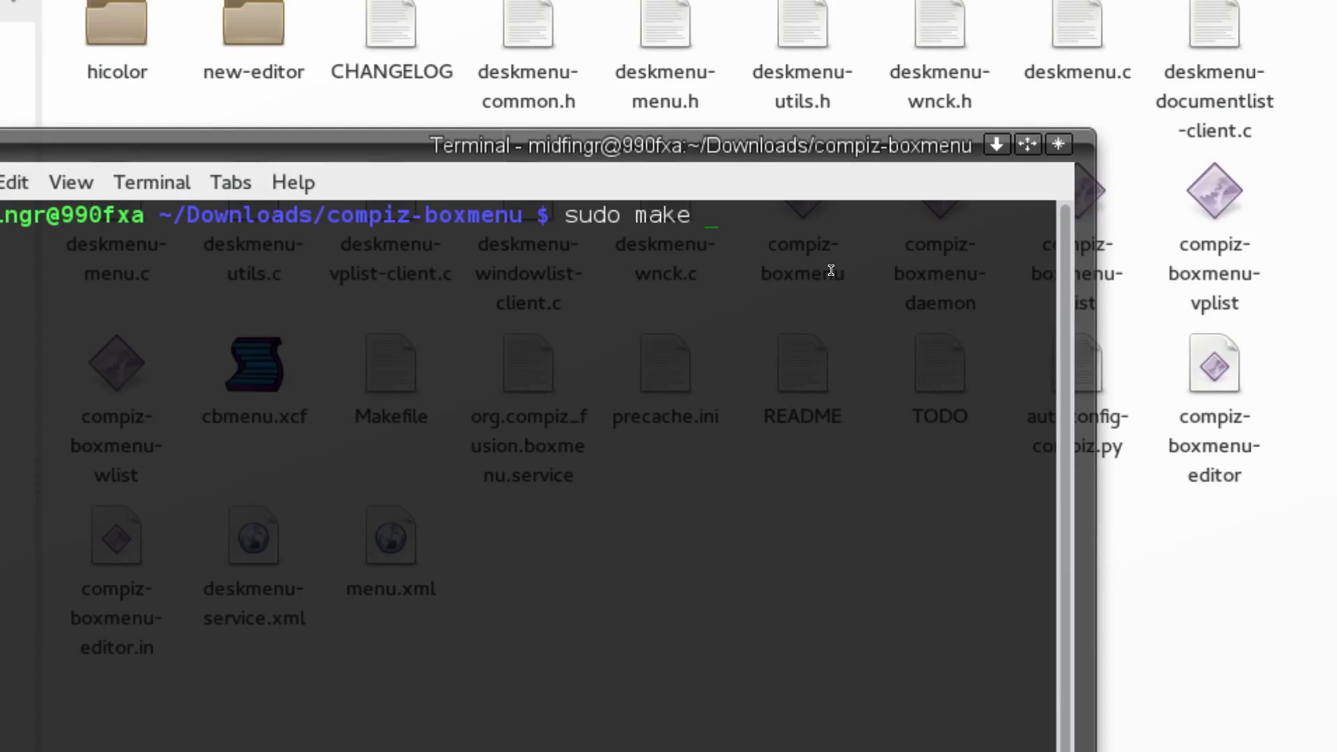
text(install)
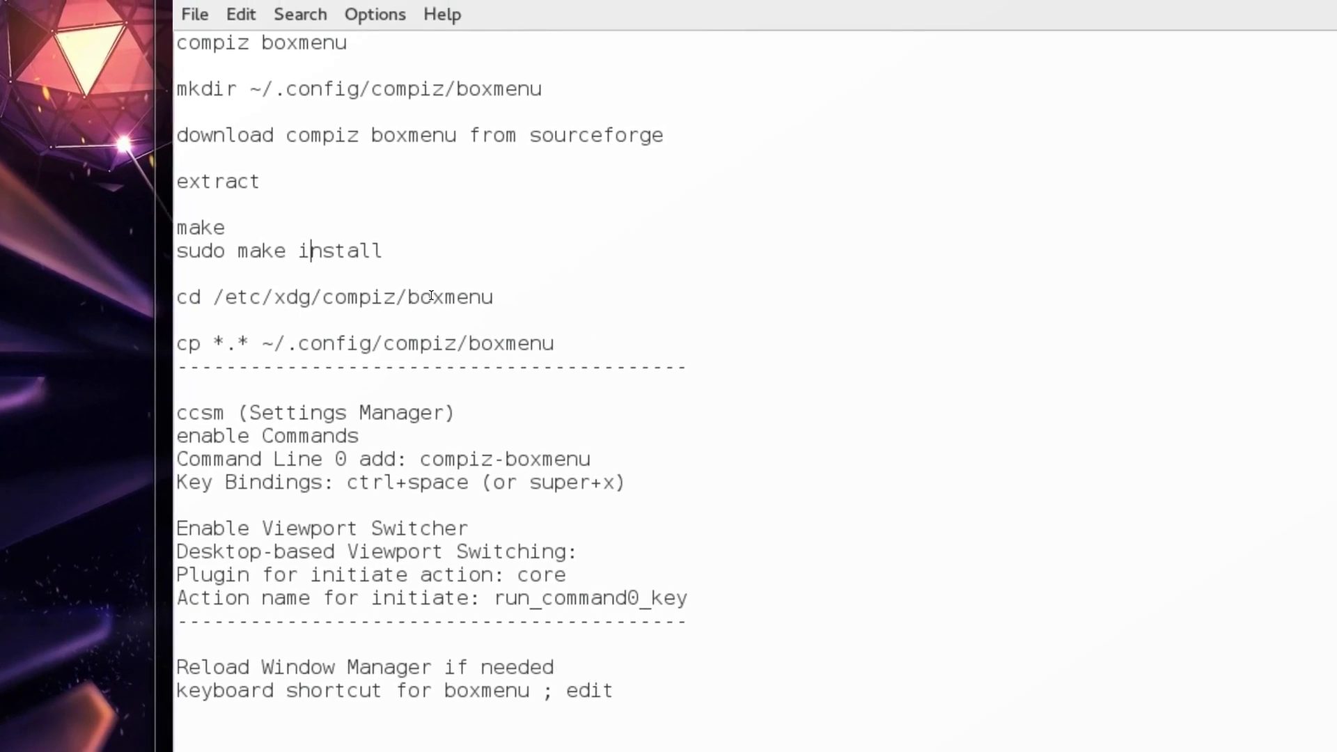
- Run cd /etc/xdg/compiz/boxmenu and ls, then return to the cp line in the notes
drag(290, 295, 595, 297)
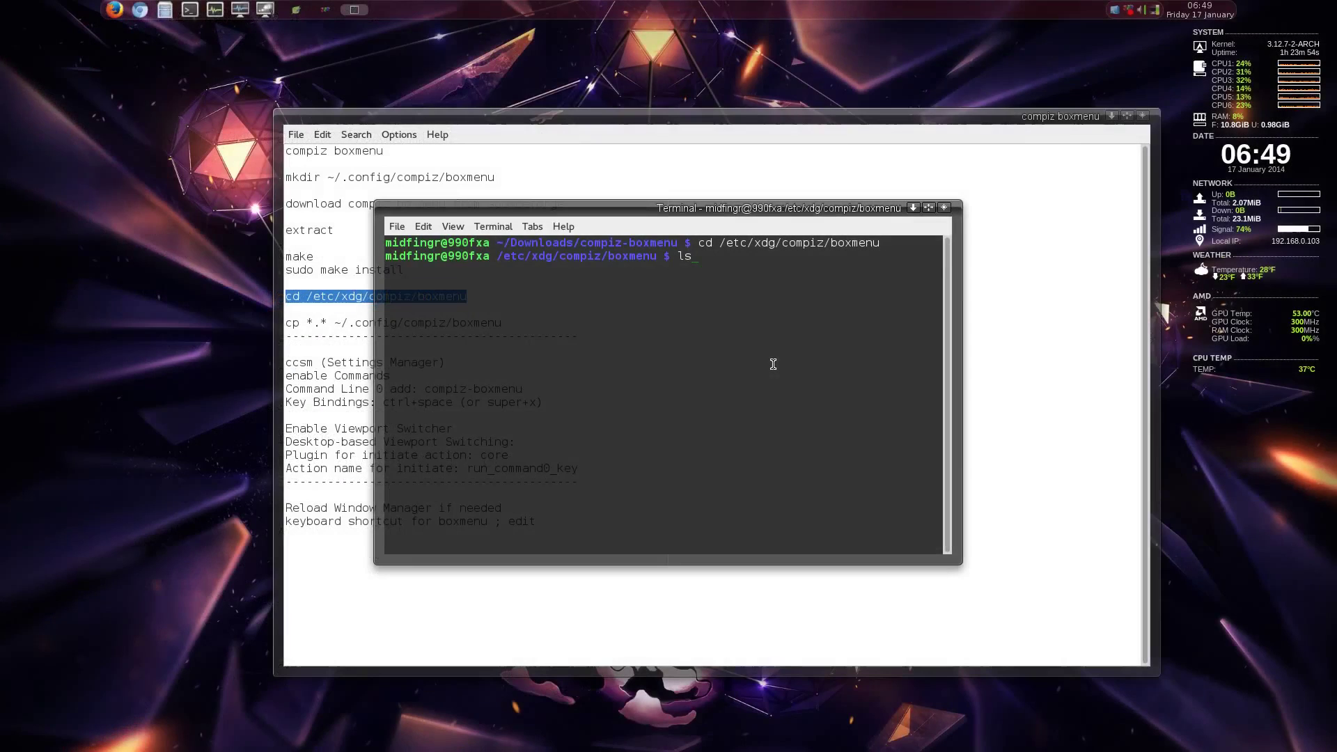
key(Return)
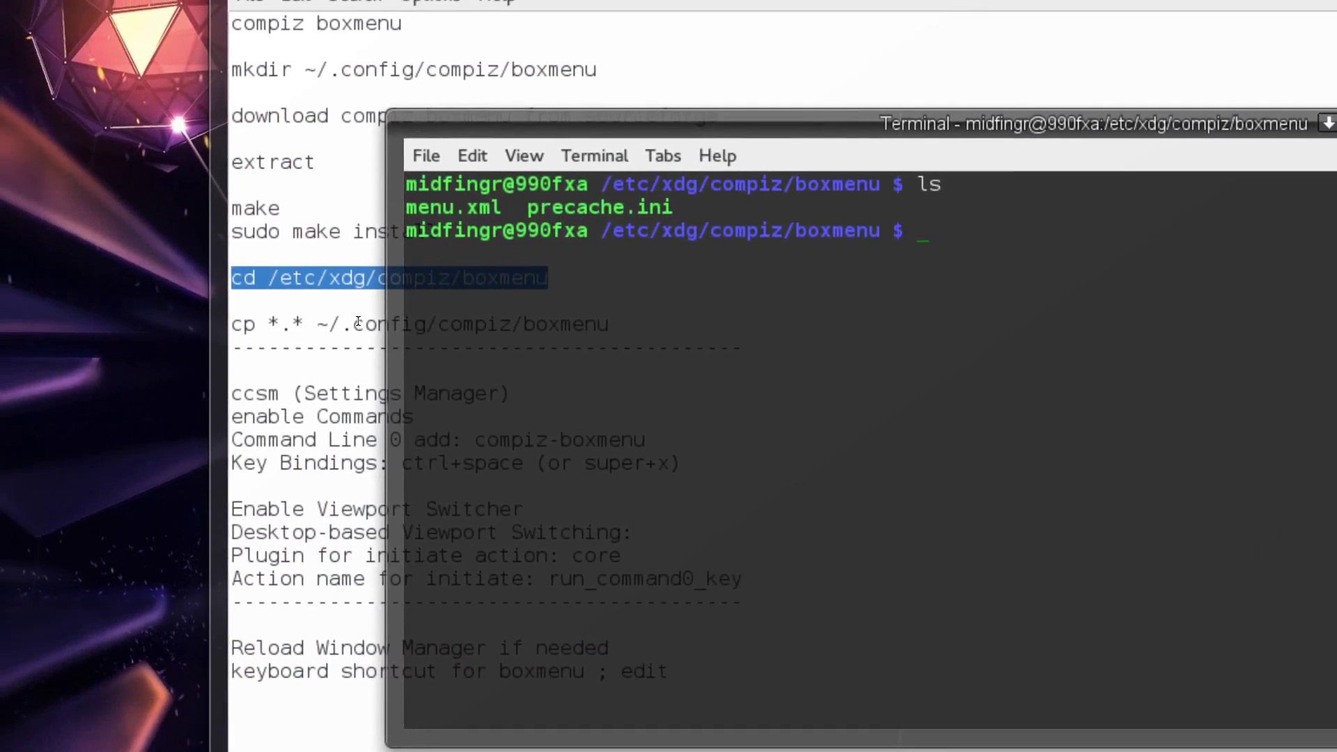
click(238, 373)
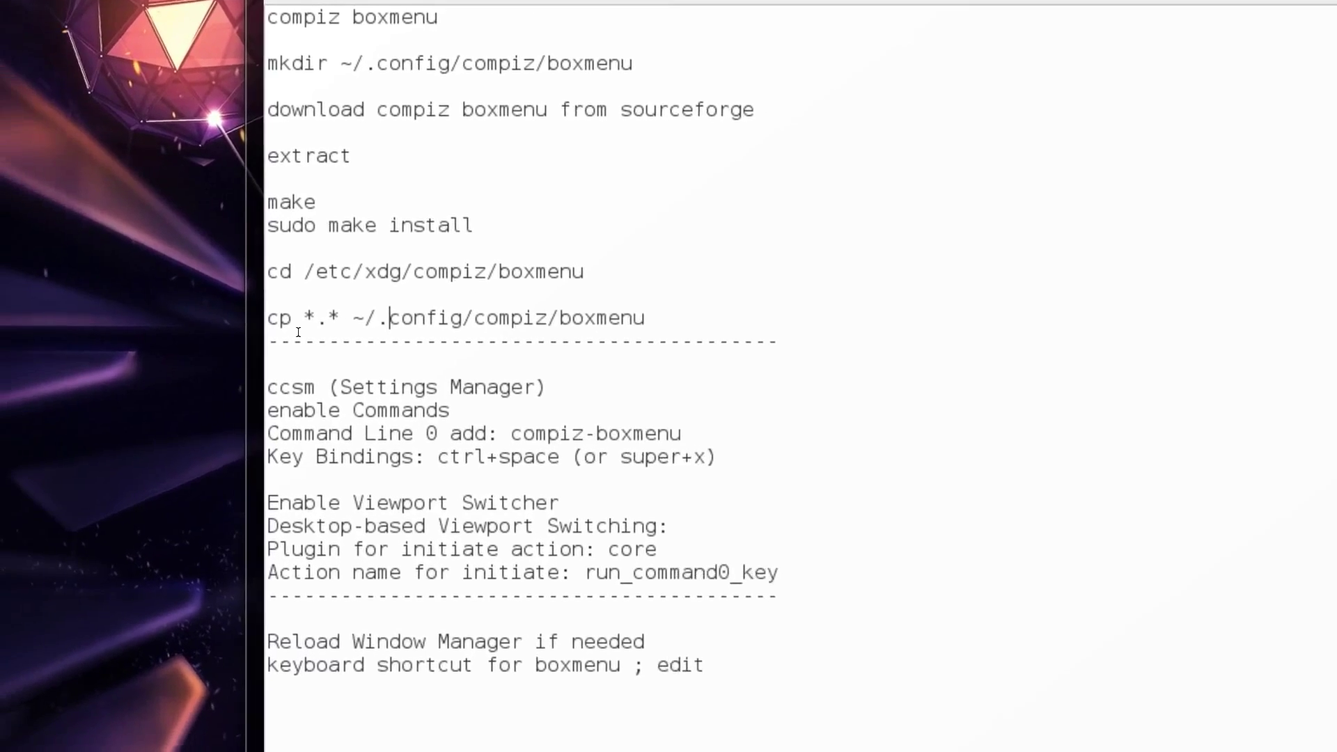
click(547, 333)
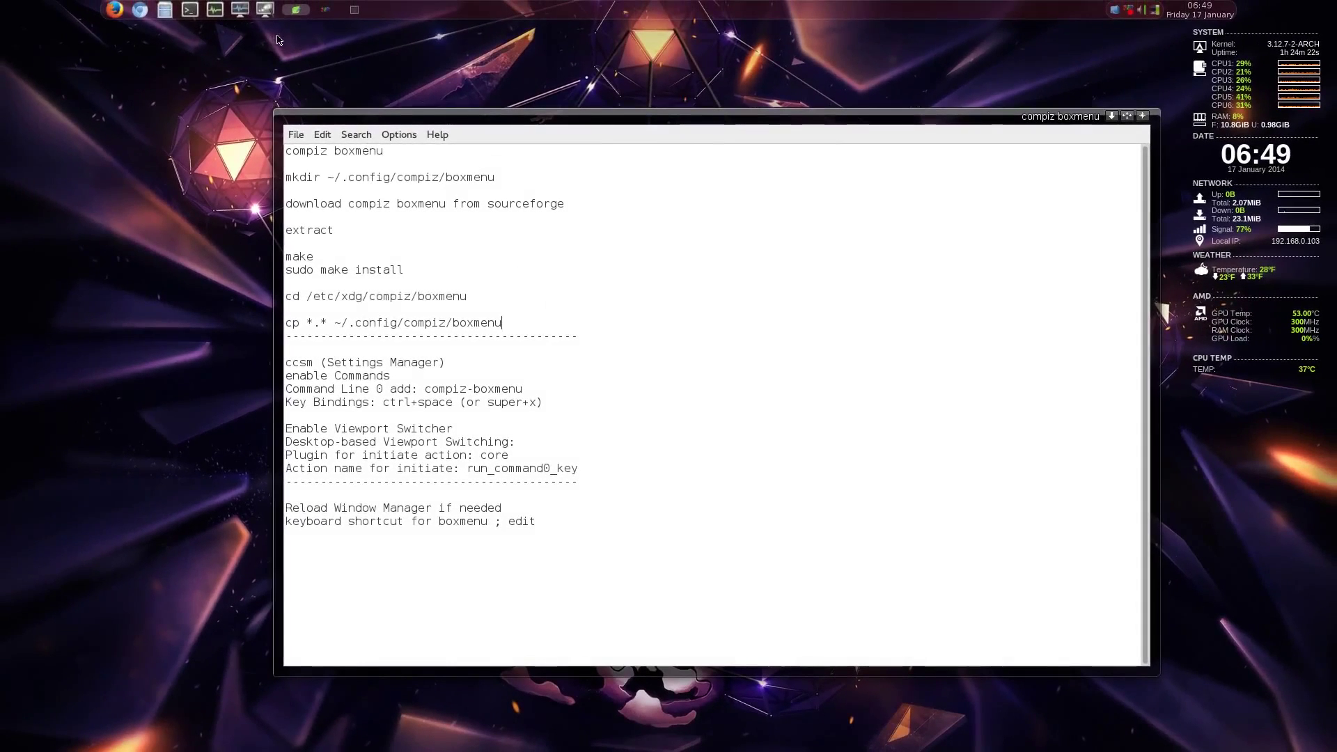
- Verify ~/.config/compiz/boxmenu holds precache.ini and menu.xml, then close PCManFM and reposition the notes
click(161, 10)
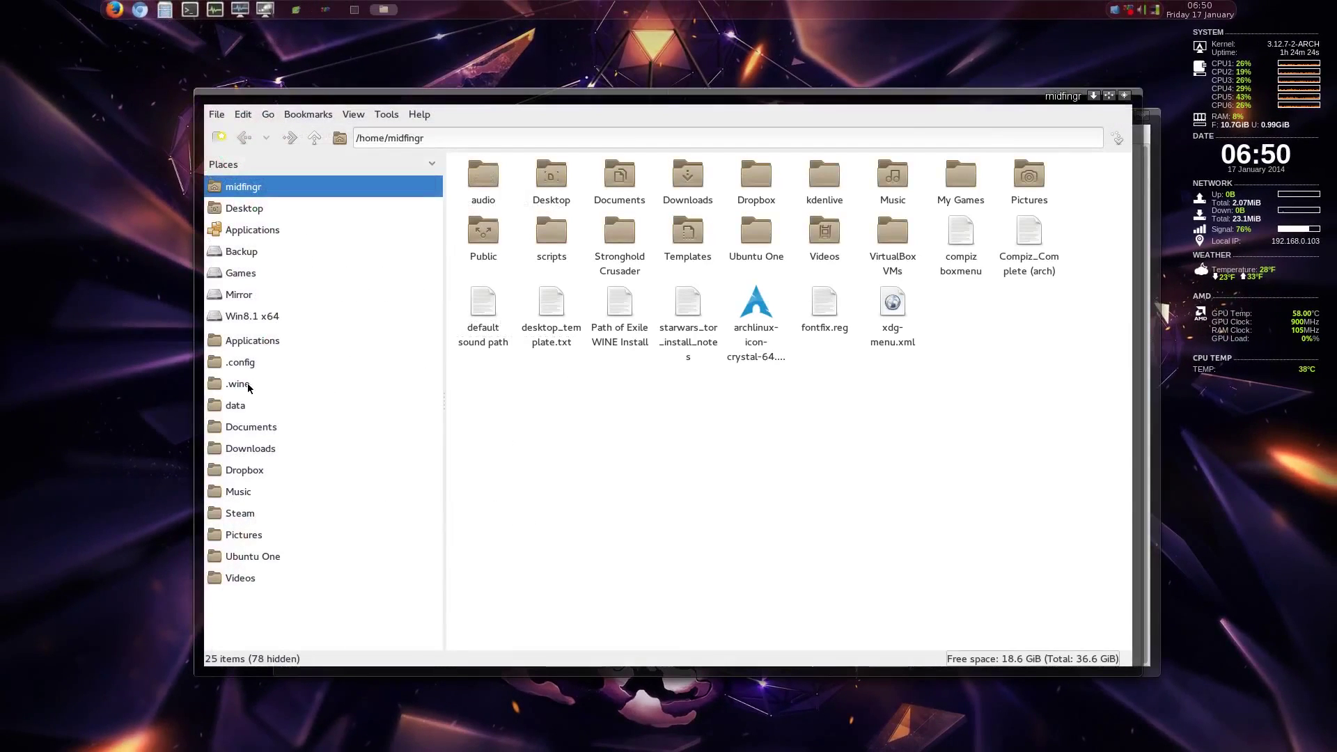
click(240, 362)
double_click(892, 174)
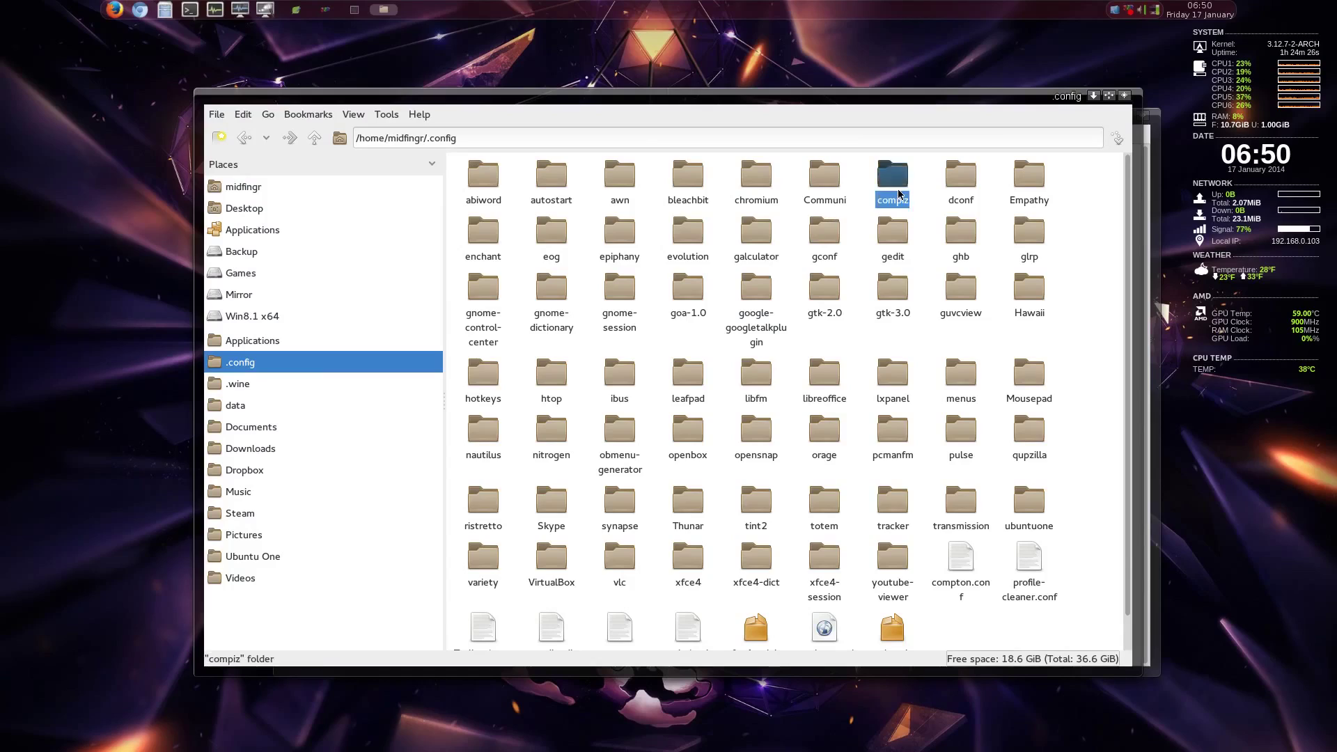
double_click(490, 183)
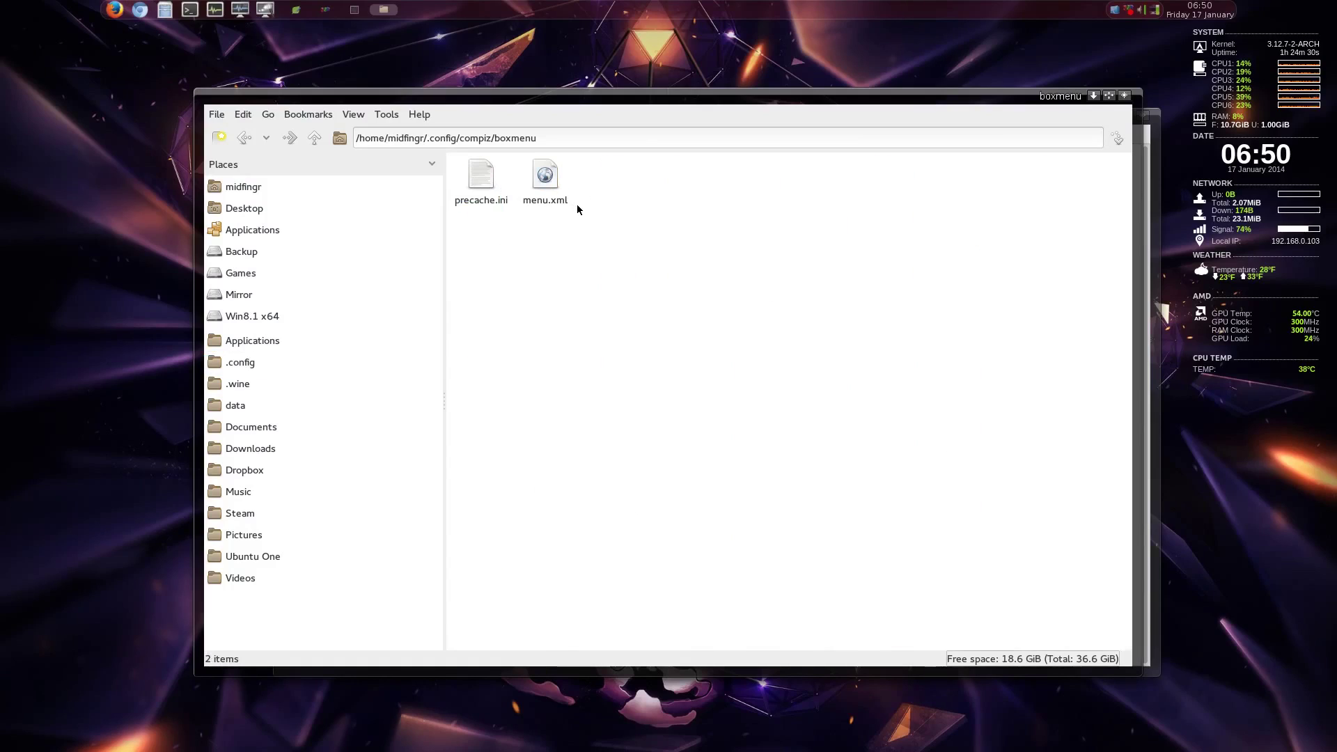
click(1123, 95)
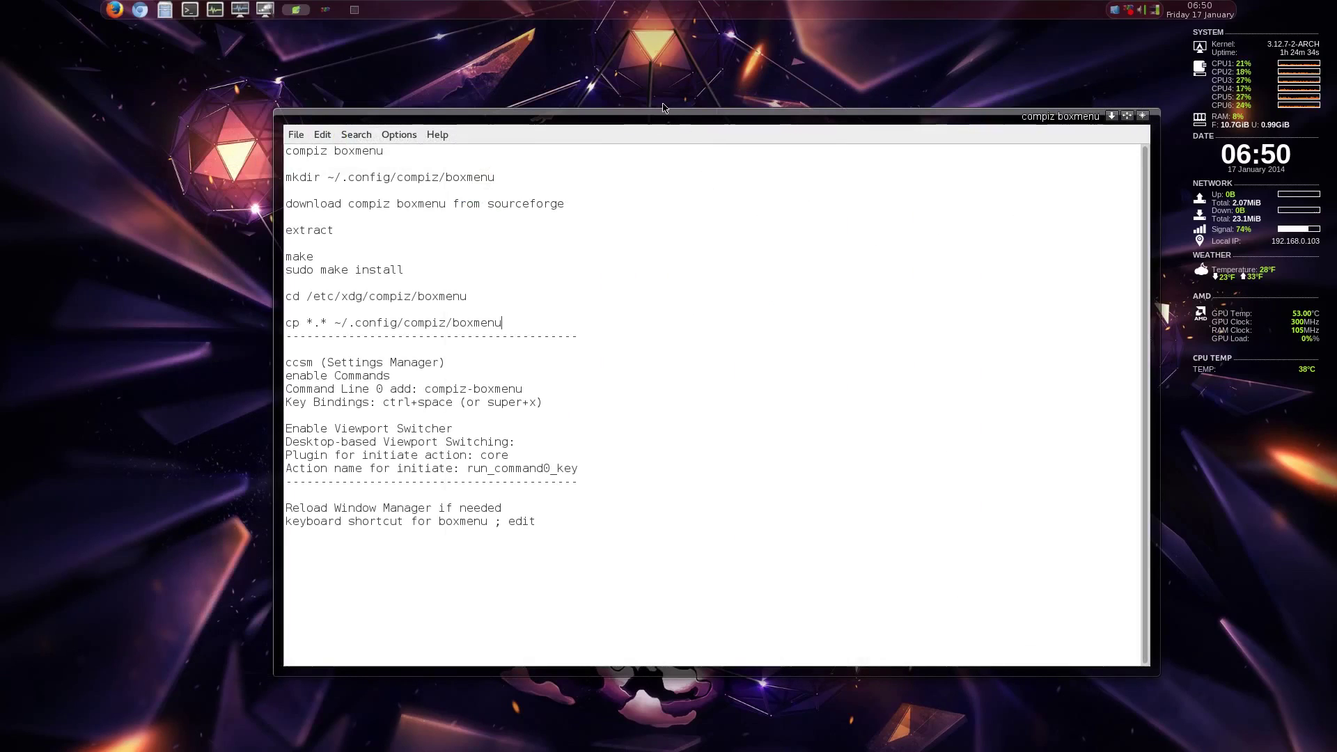
drag(672, 118, 644, 77)
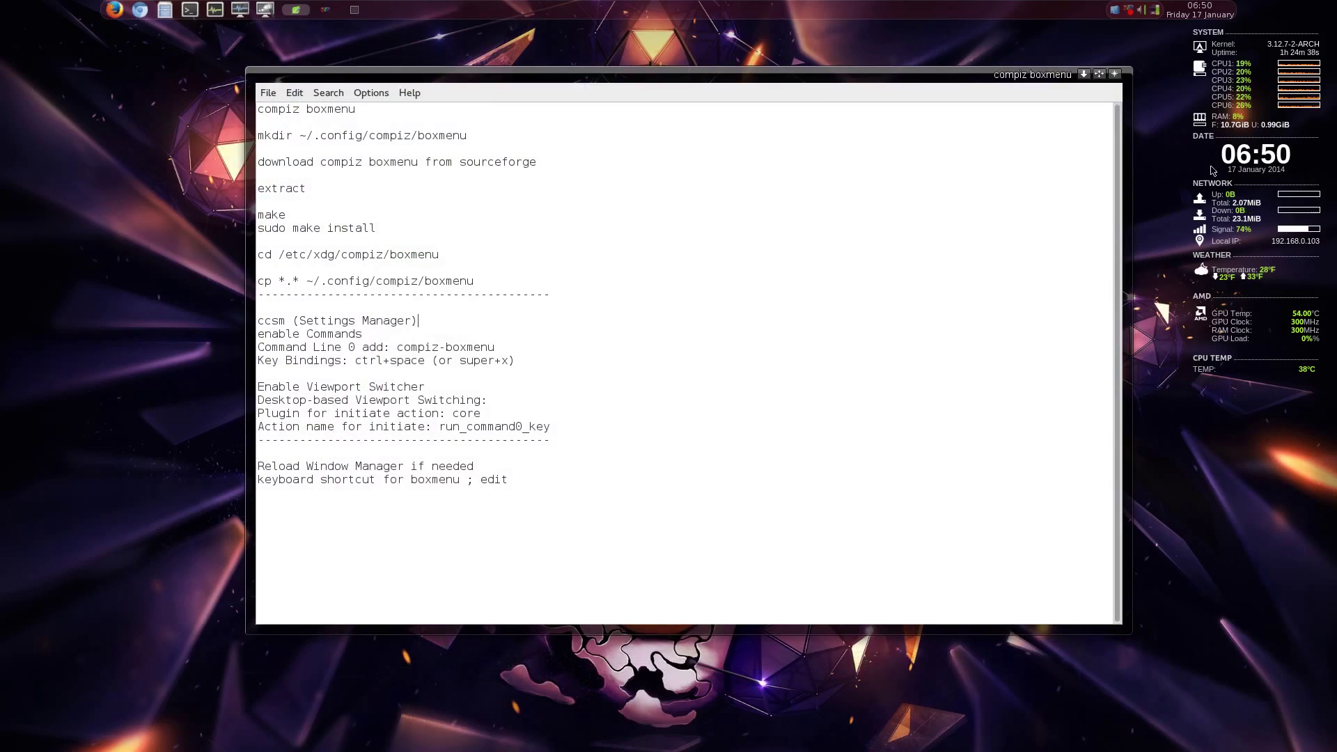
- Enable the Commands plugin and bind Run command 0, running compiz-boxmenu, to <Super>x
click(1130, 9)
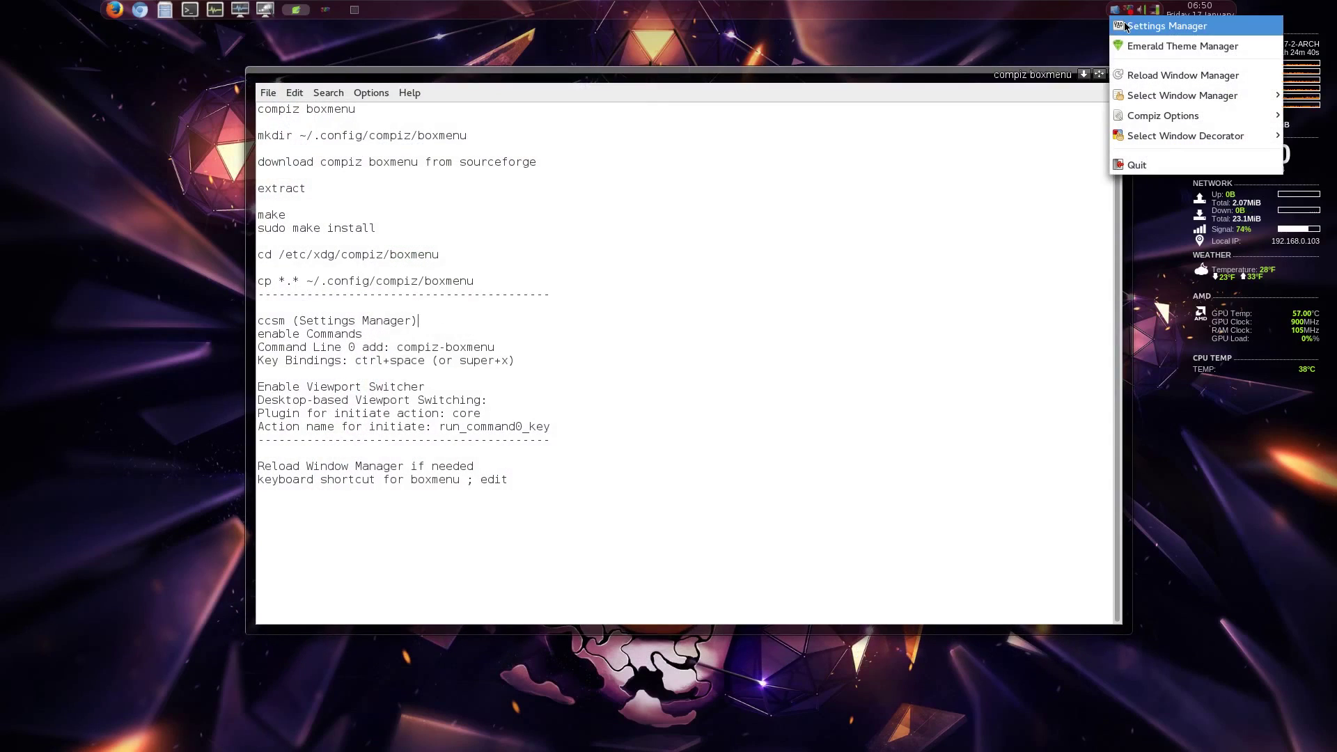
click(1126, 27)
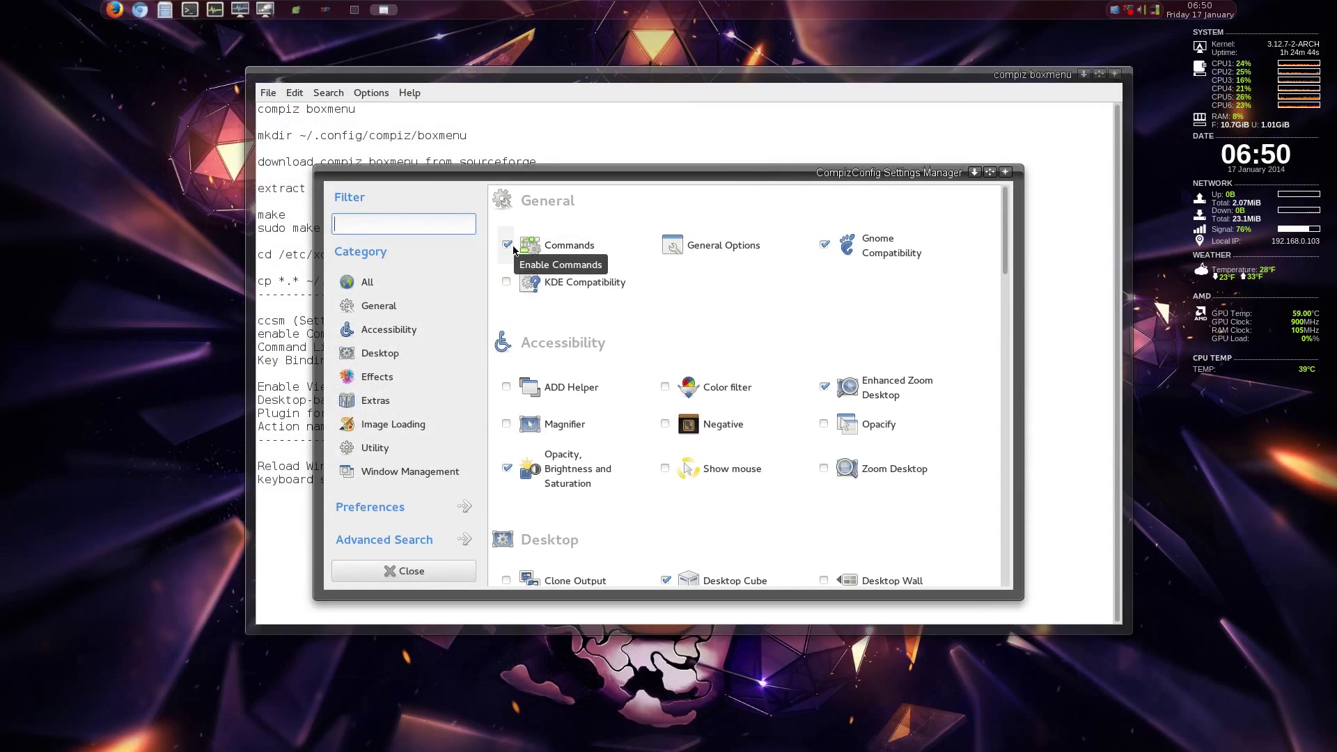
click(574, 250)
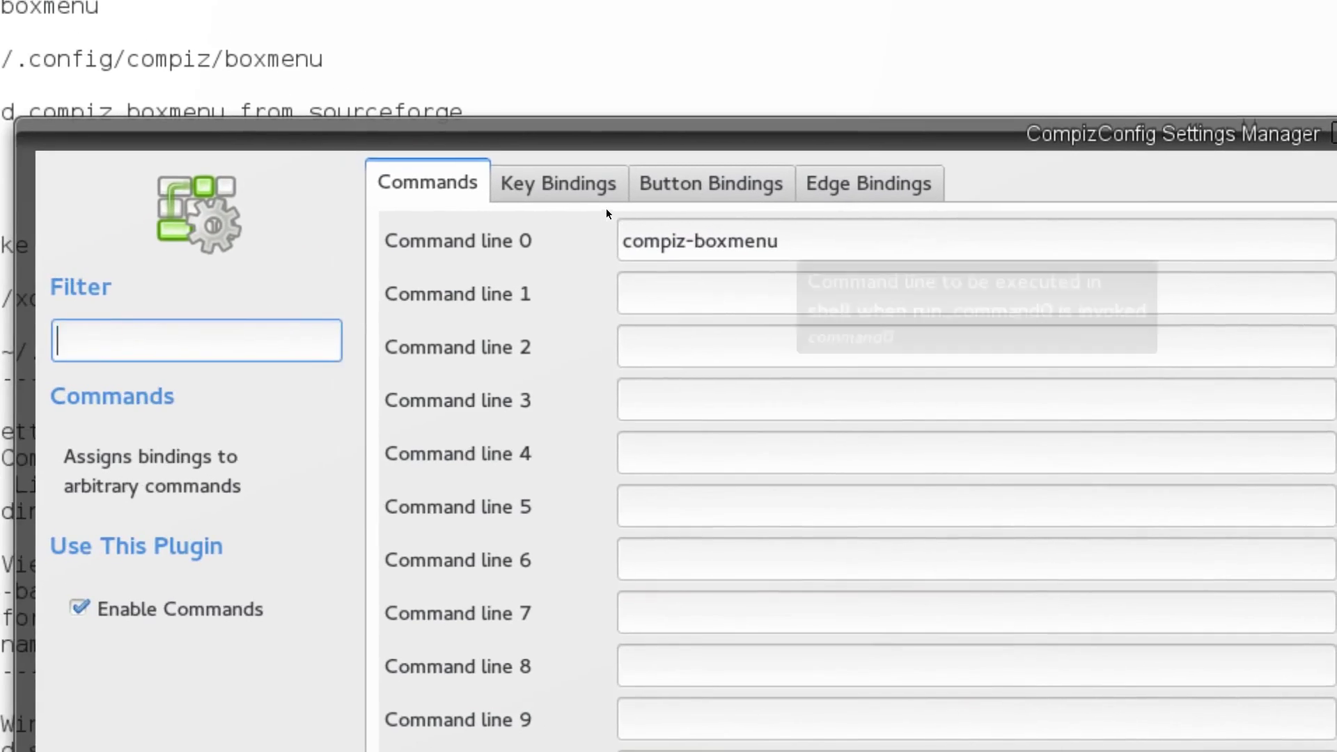
click(600, 194)
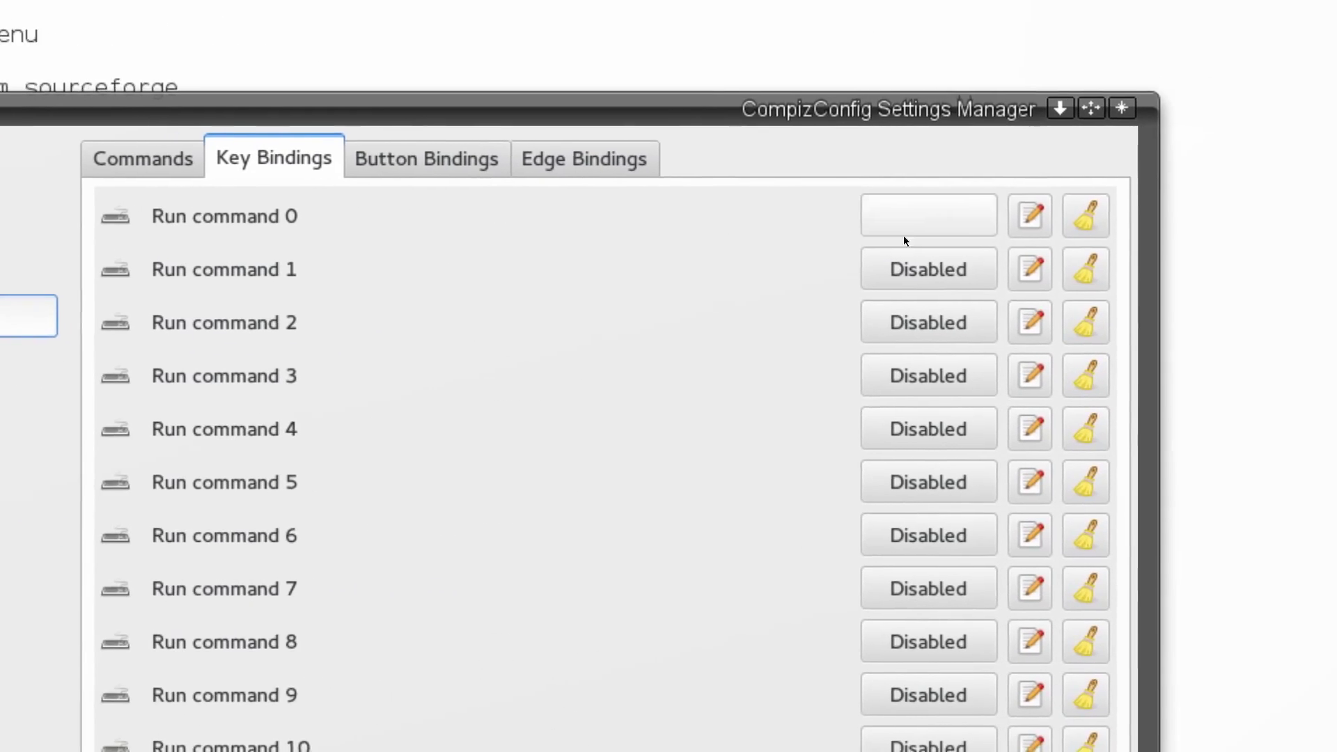
click(909, 233)
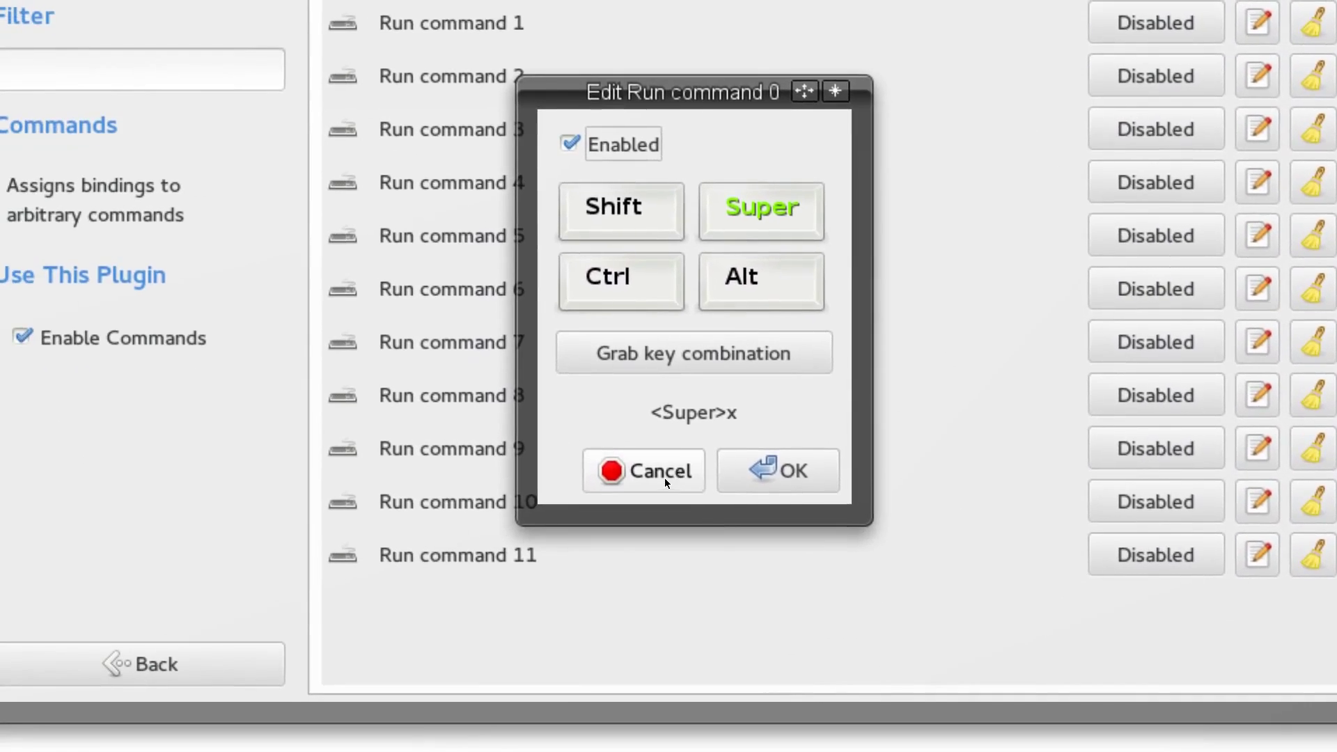
click(445, 650)
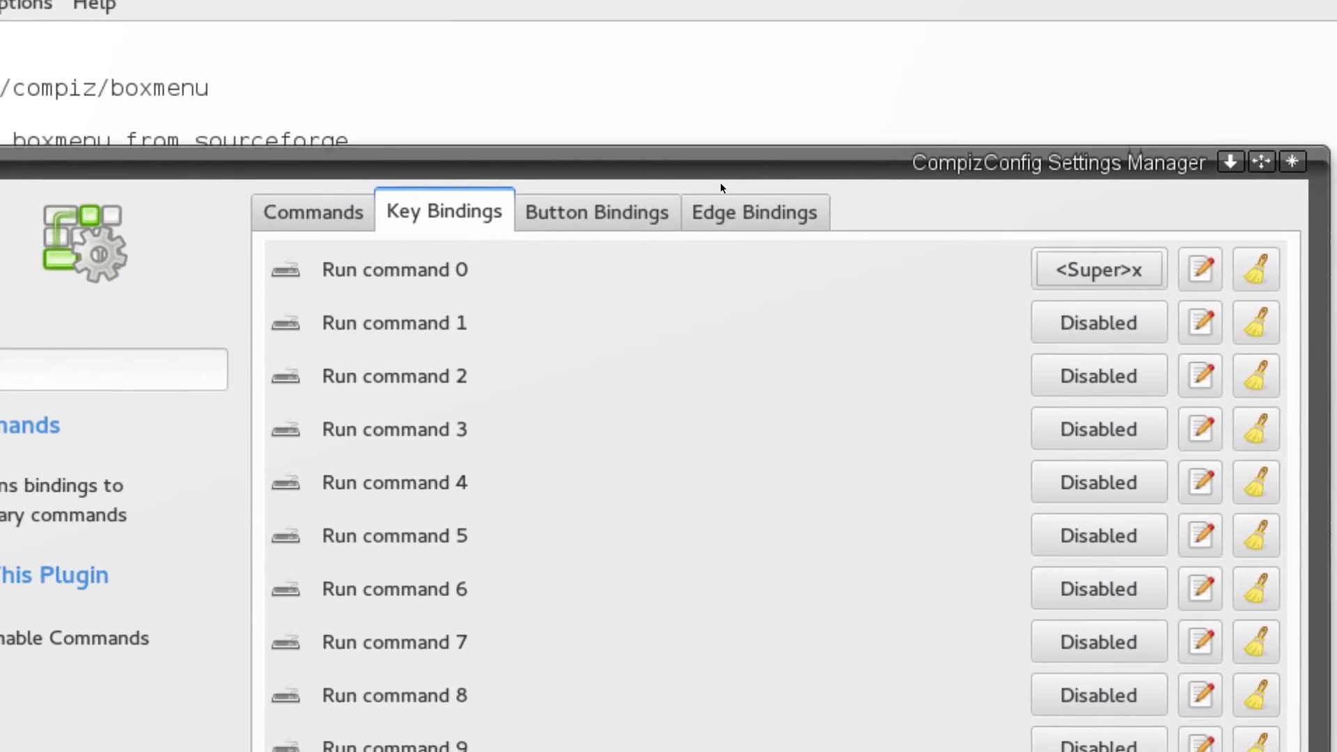
click(637, 217)
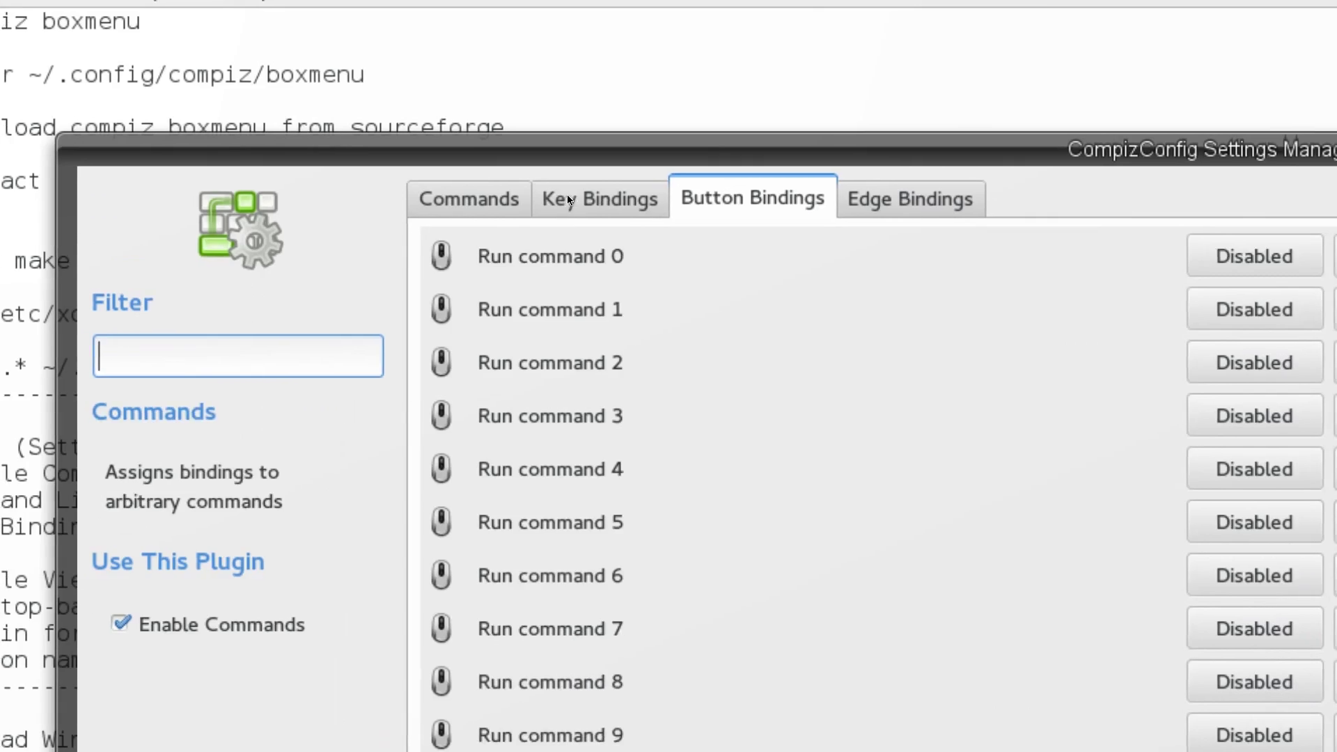
click(521, 157)
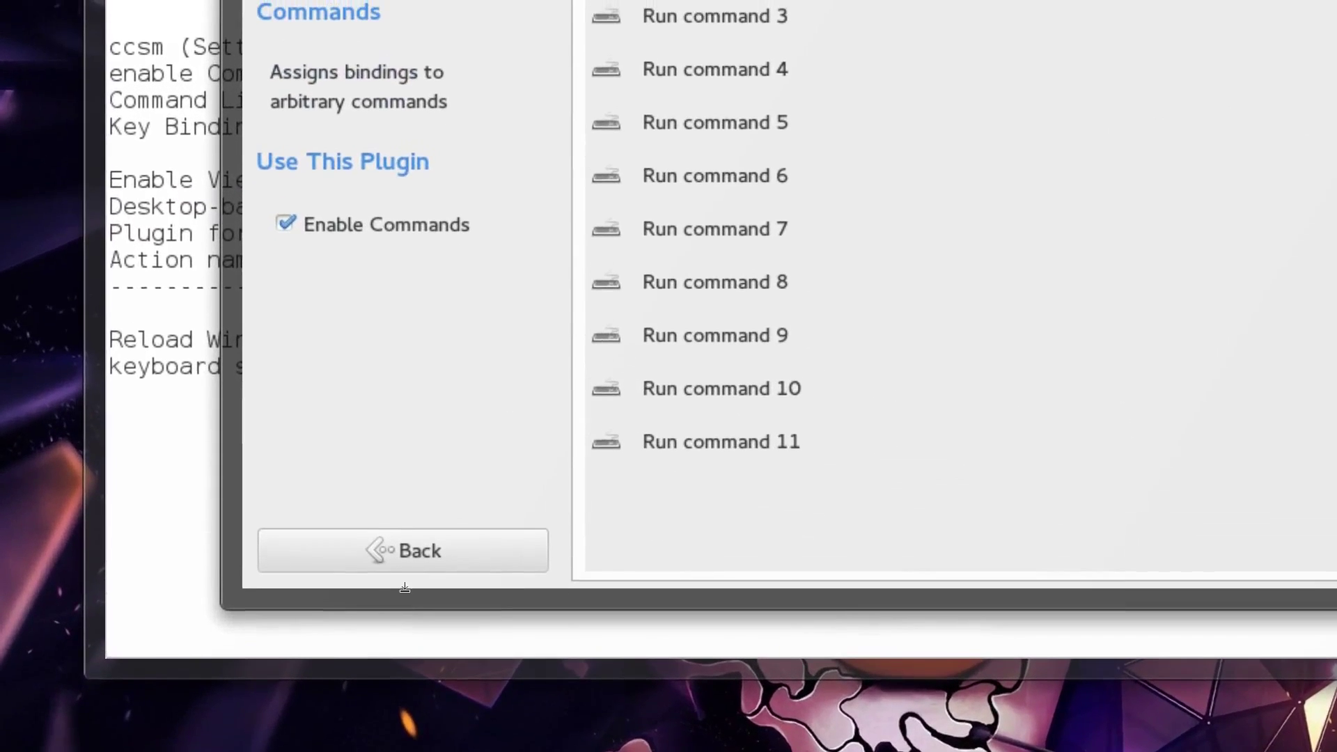
- Enable Viewport Switcher with initiate plugin core and action run_command0_key, then close CompizConfig
click(404, 570)
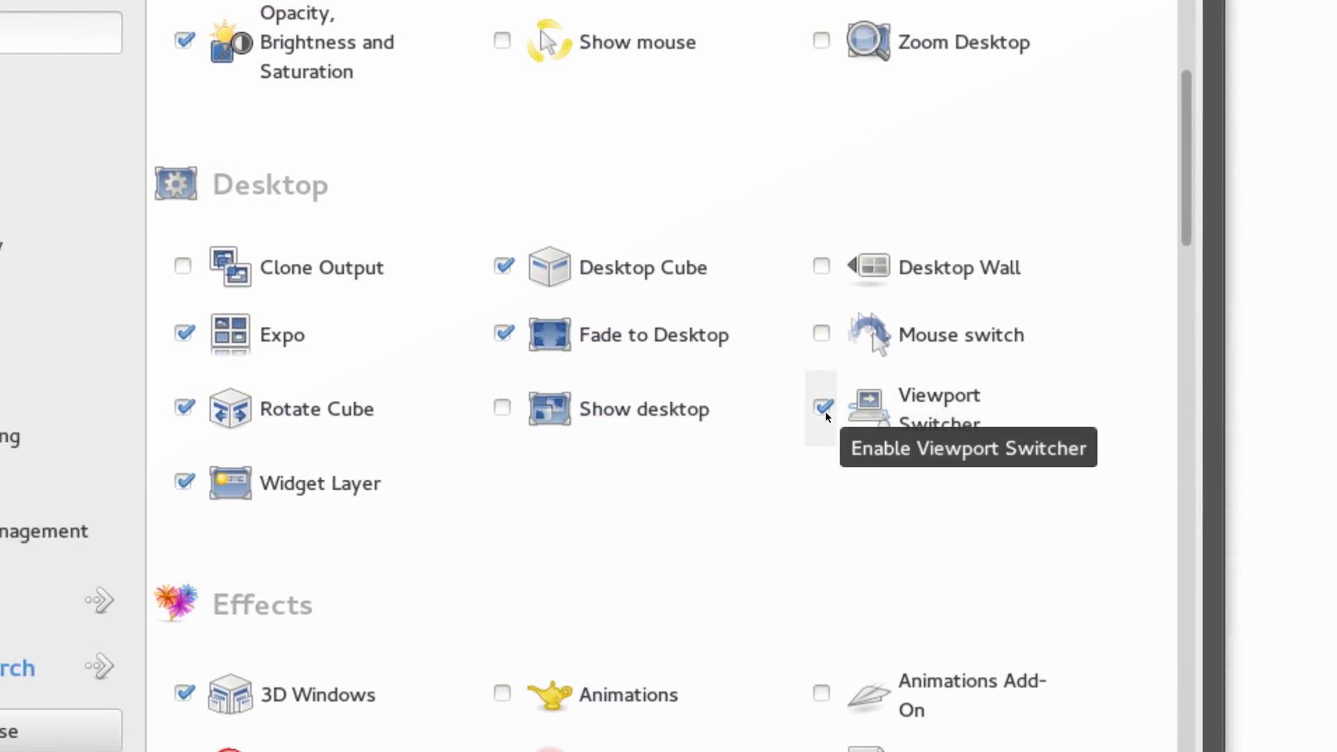
click(862, 418)
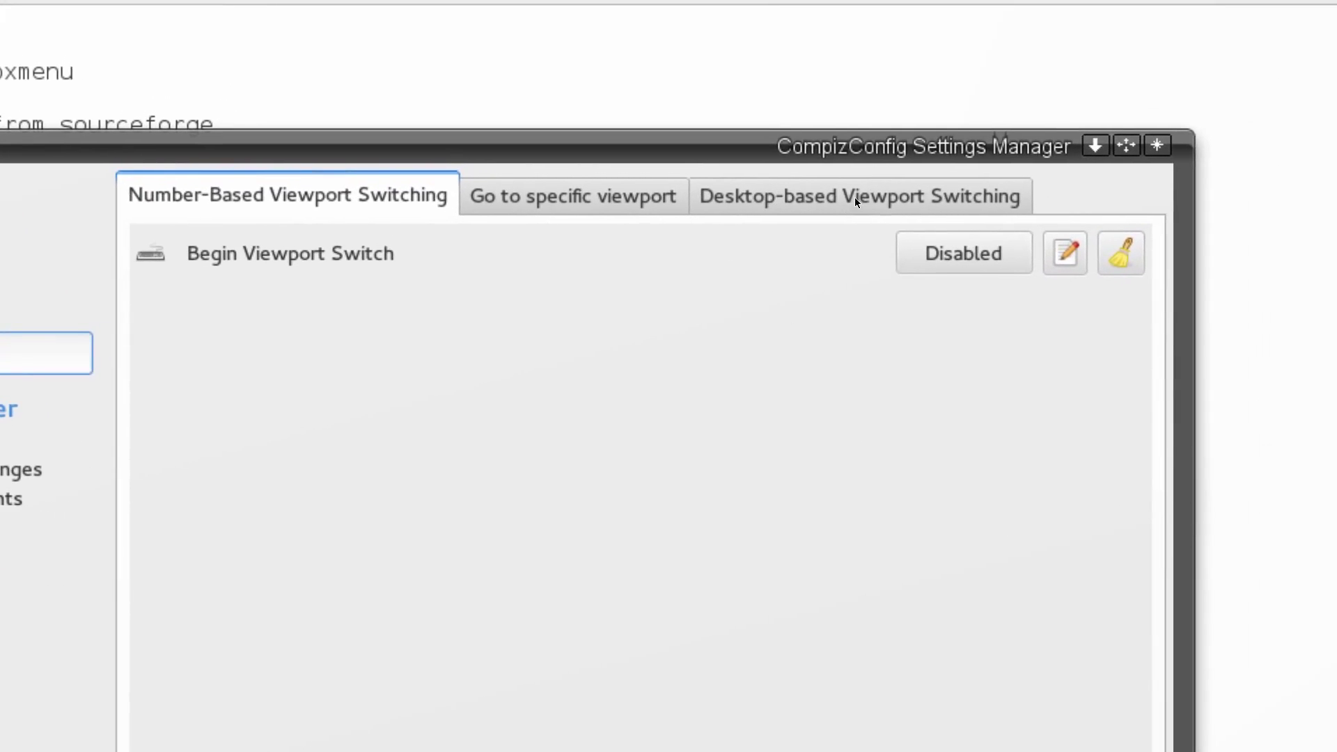
click(854, 198)
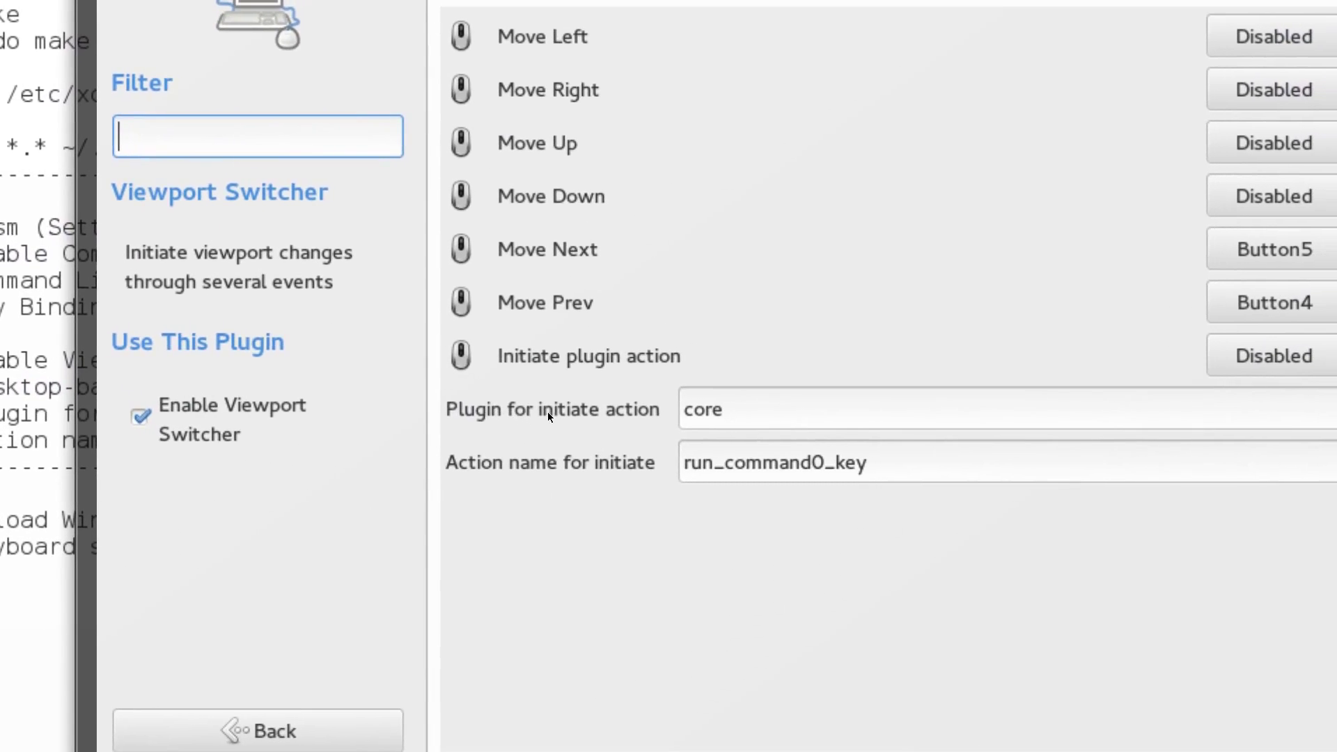
click(751, 410)
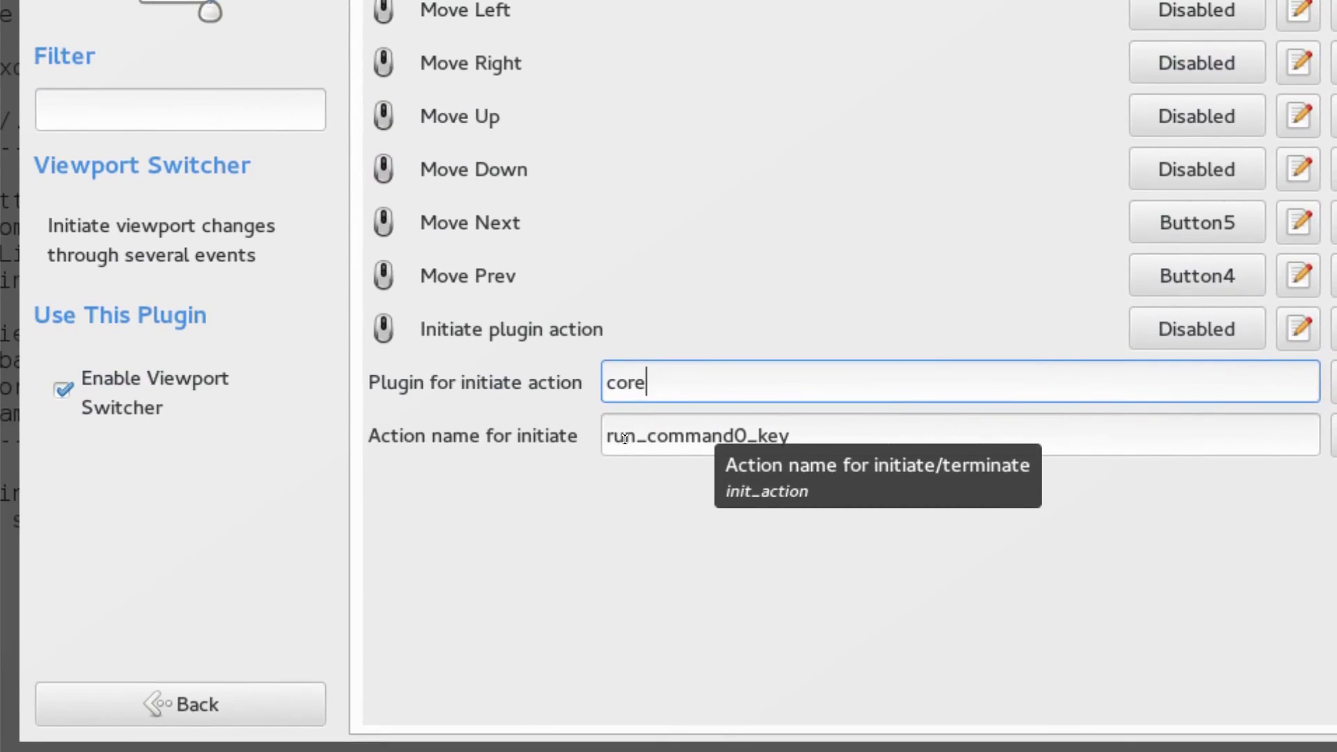
click(737, 446)
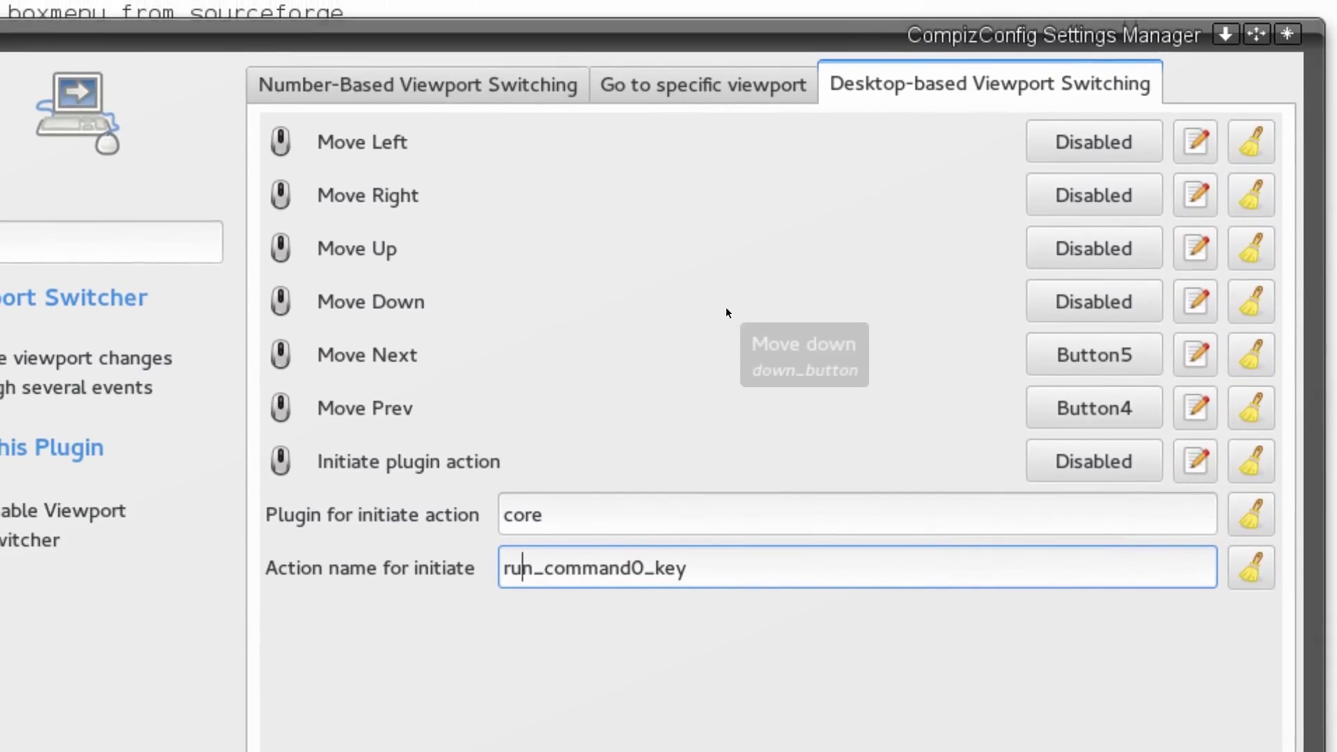
click(1016, 172)
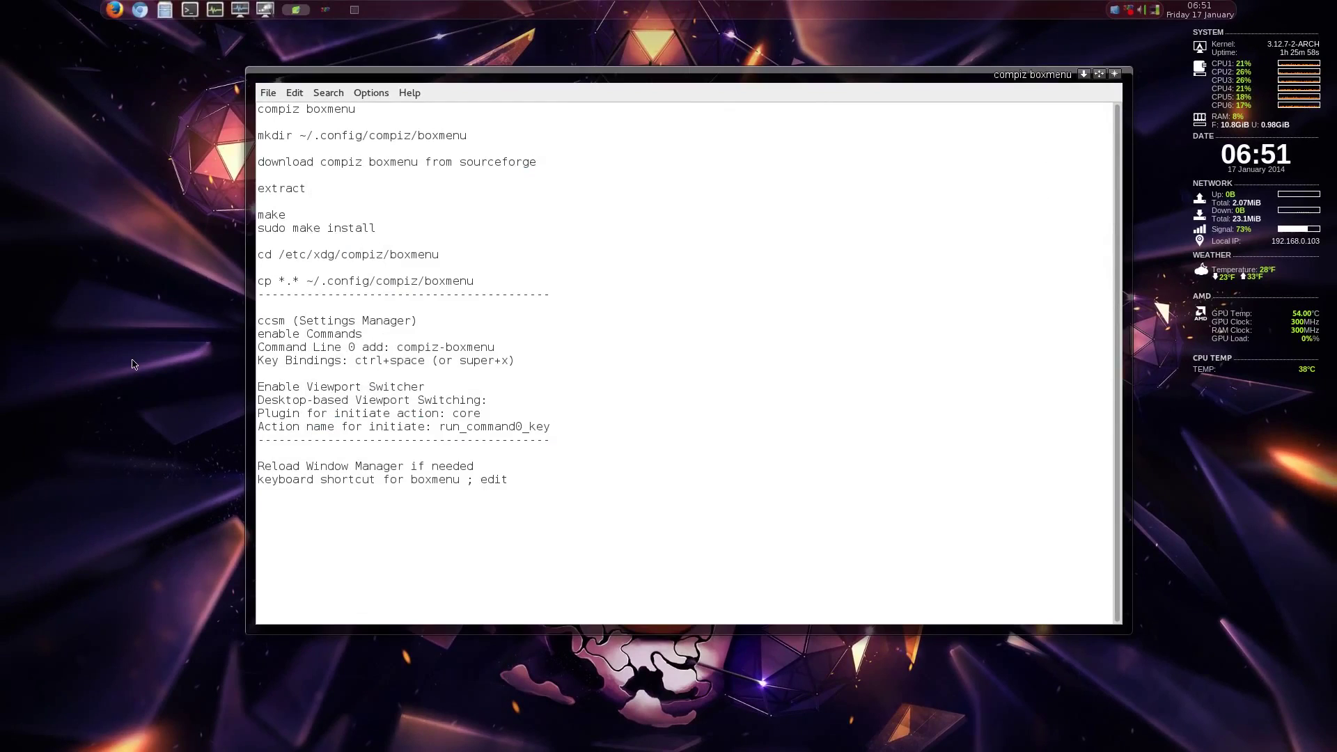
- Reload the Compiz window manager from the tray menu and show the bare desktop
click(1114, 10)
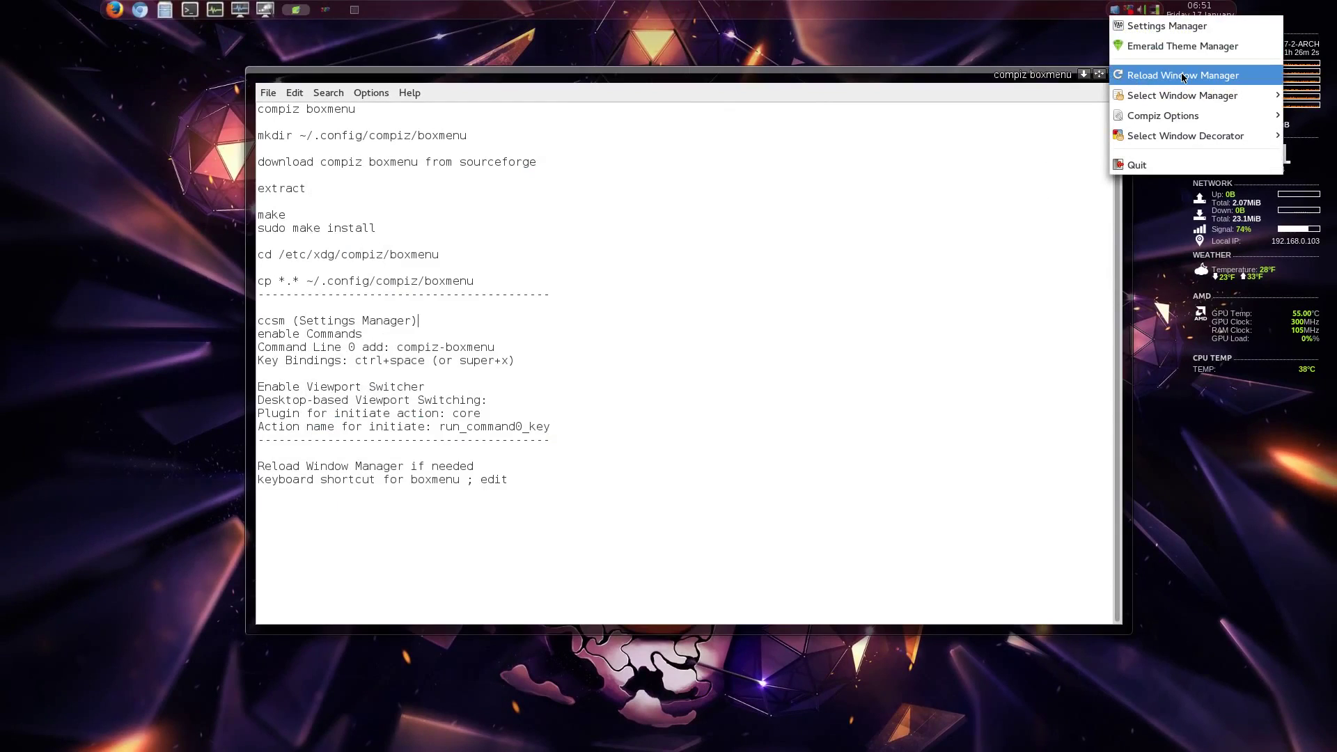
click(723, 82)
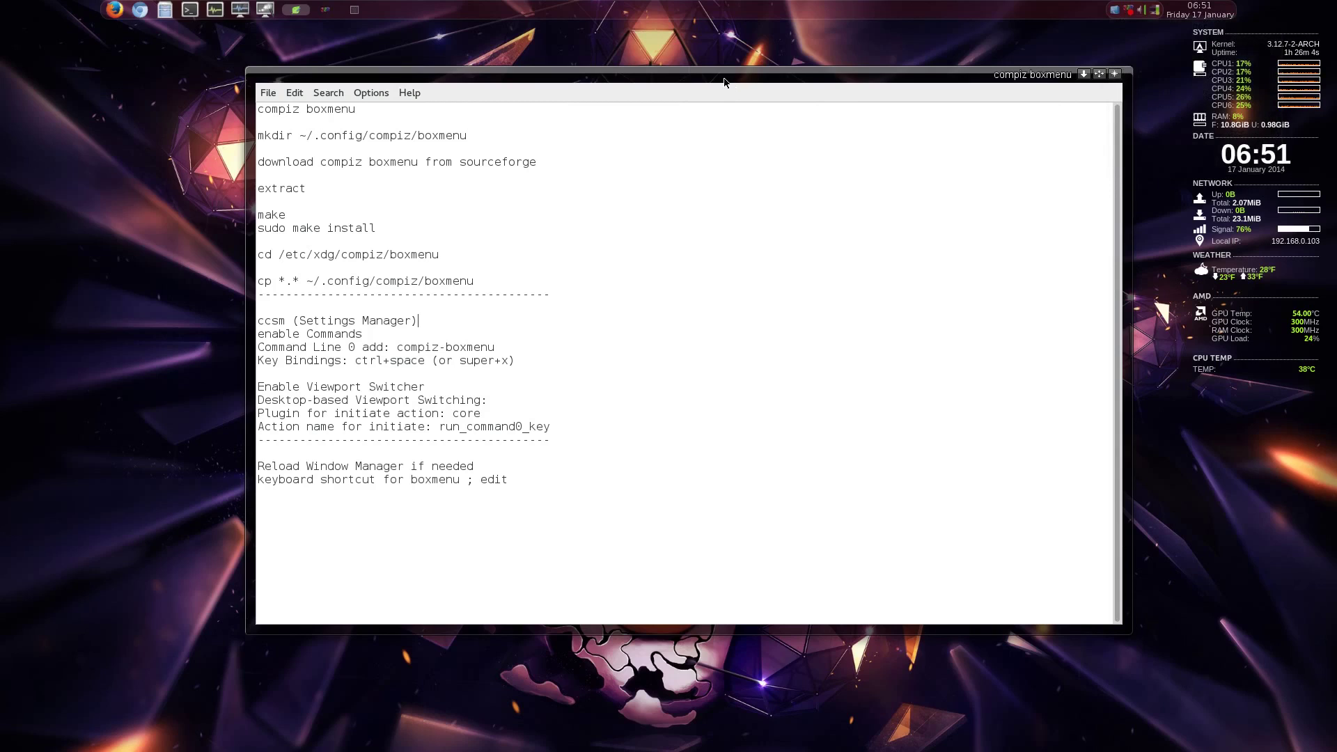
key(super+d)
- Test the new boxmenu with Ctrl+Space and a desktop right-click, then dismiss it
key(ctrl+space)
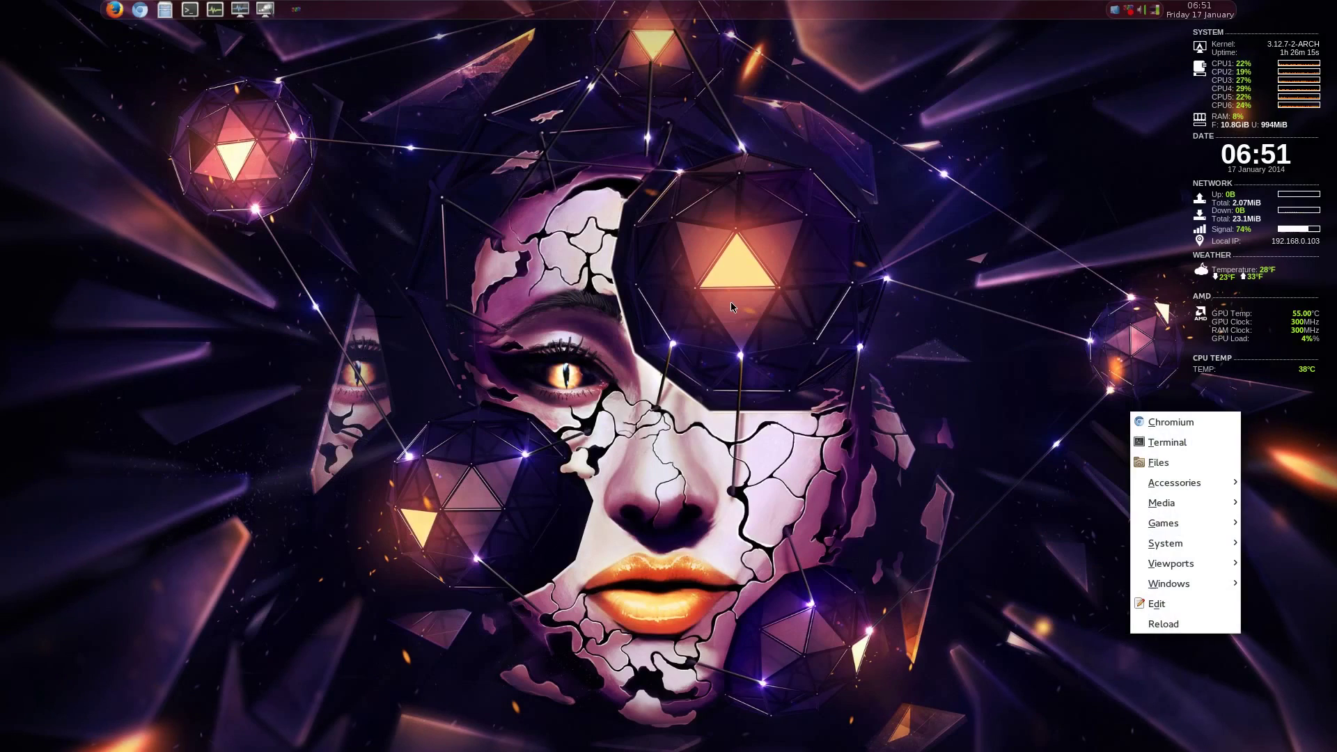
key(Escape)
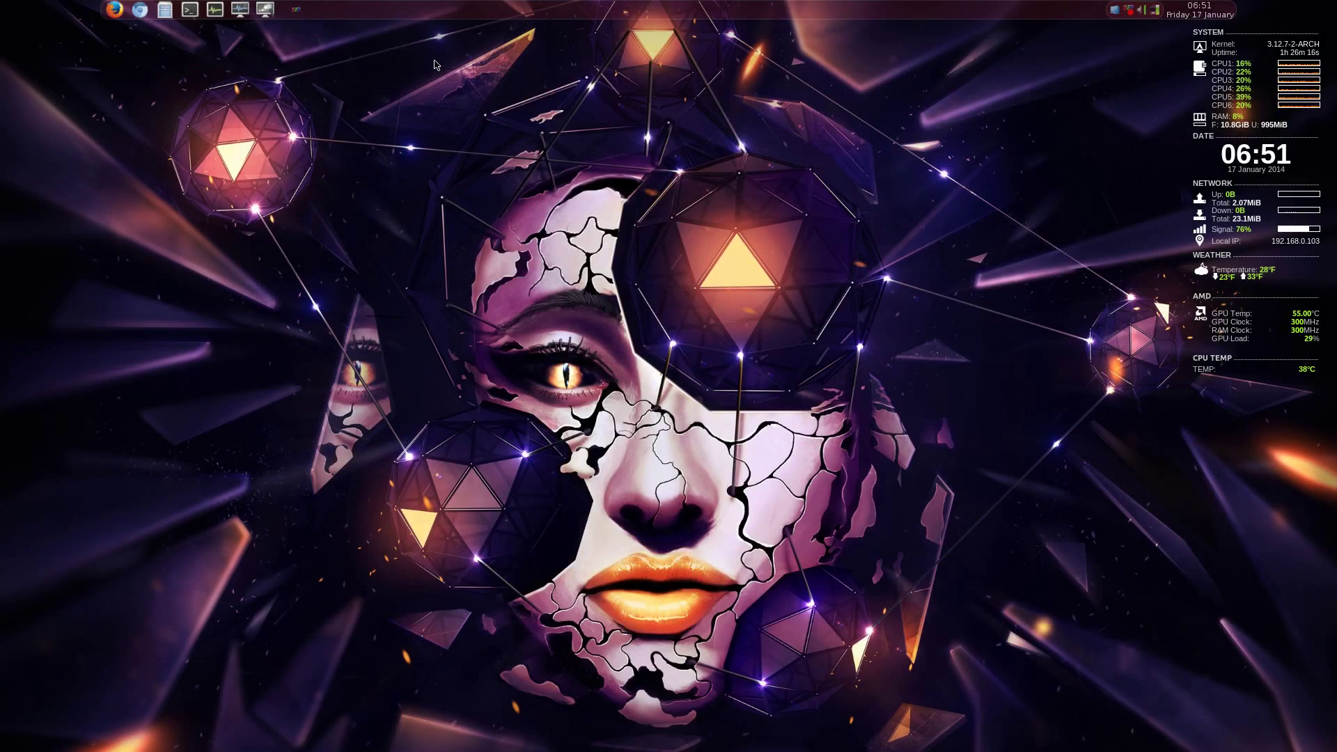
right_click(435, 65)
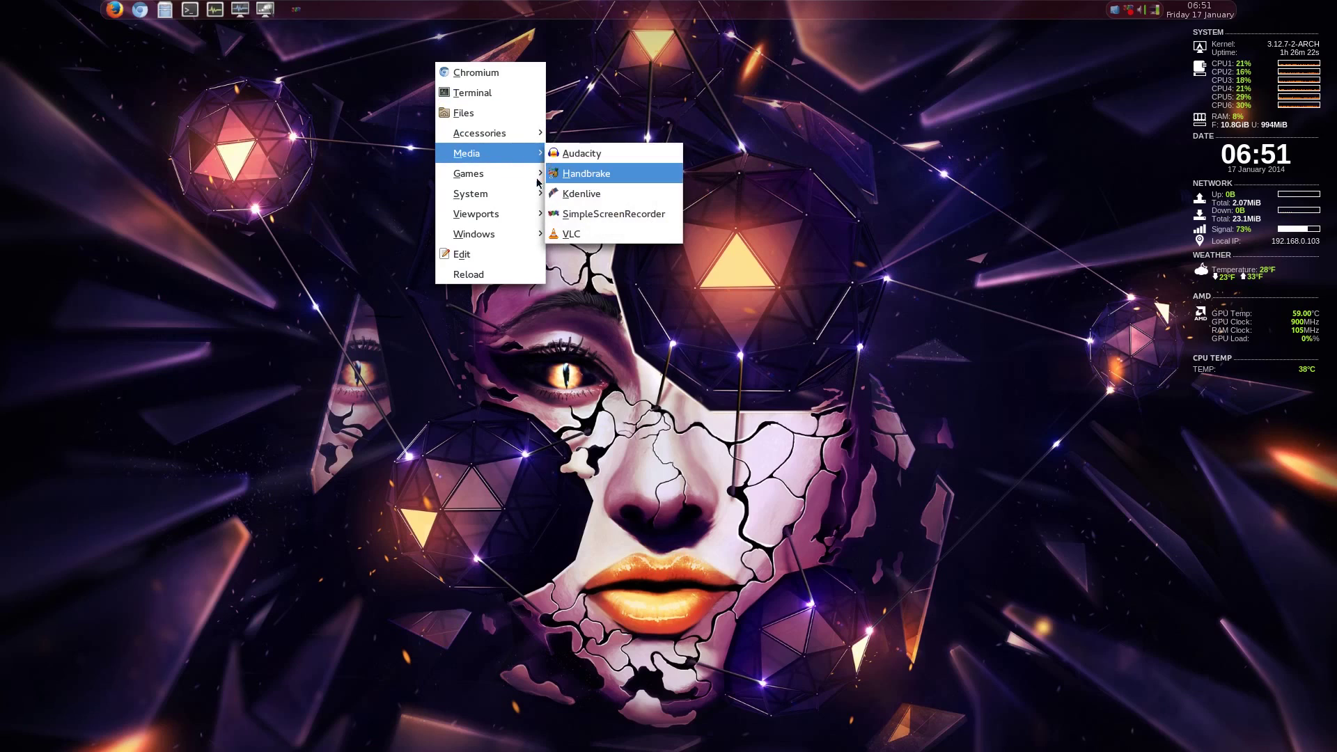
click(325, 172)
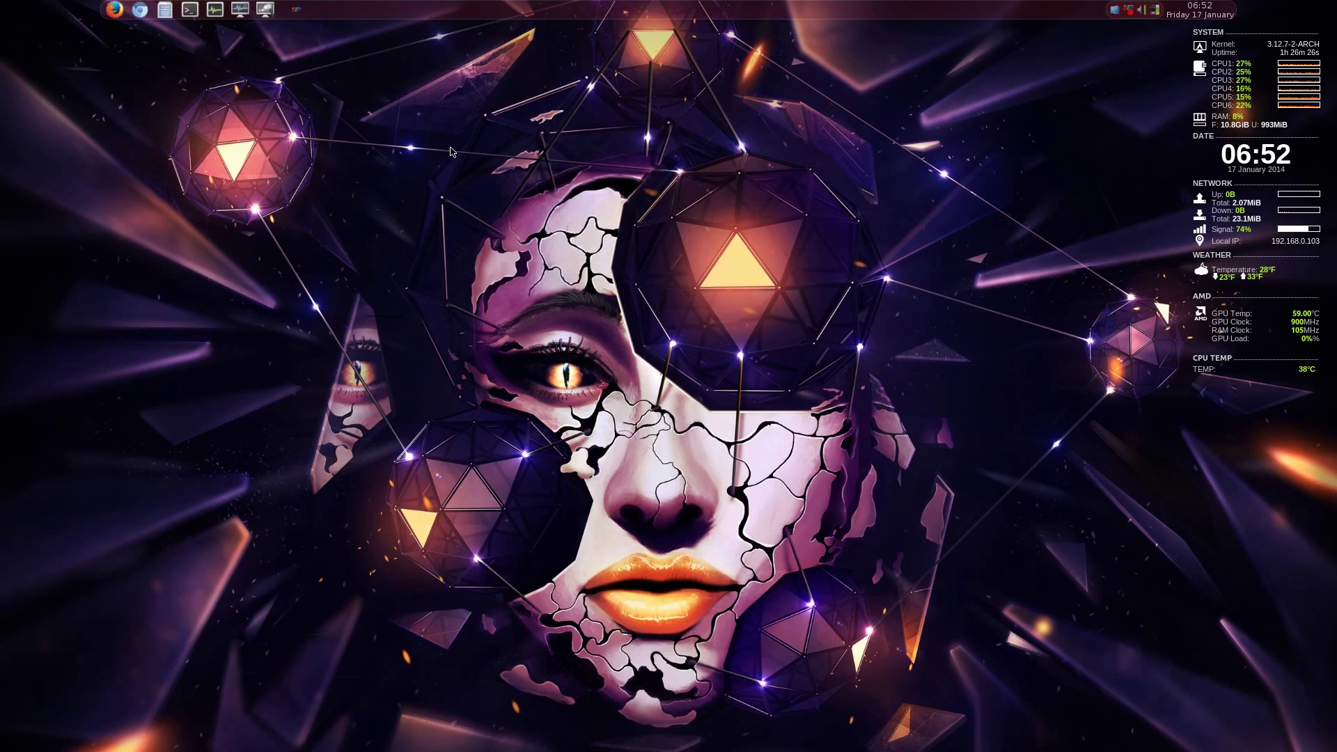
- Launch the Boxmenu Editor from the desktop menu, open menu.xml maximized, and compare it with the live boxmenu
right_click(483, 167)
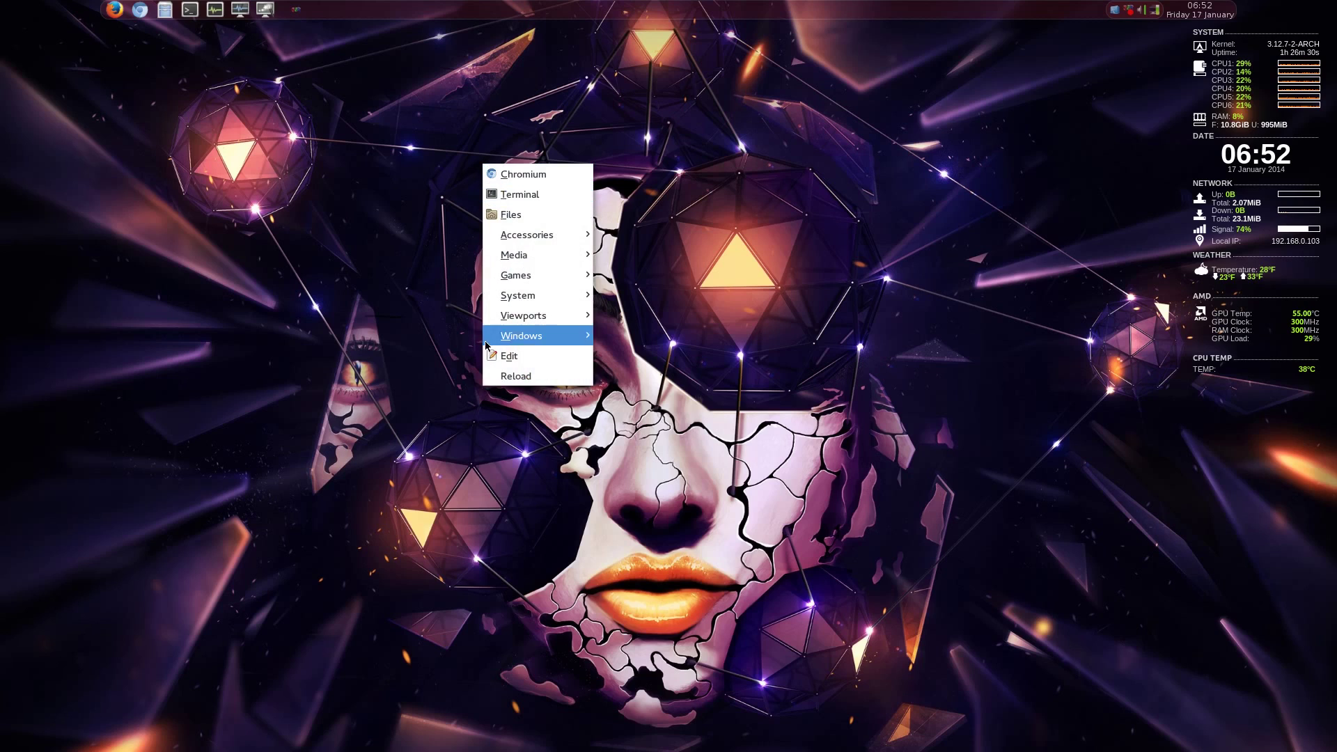
click(521, 357)
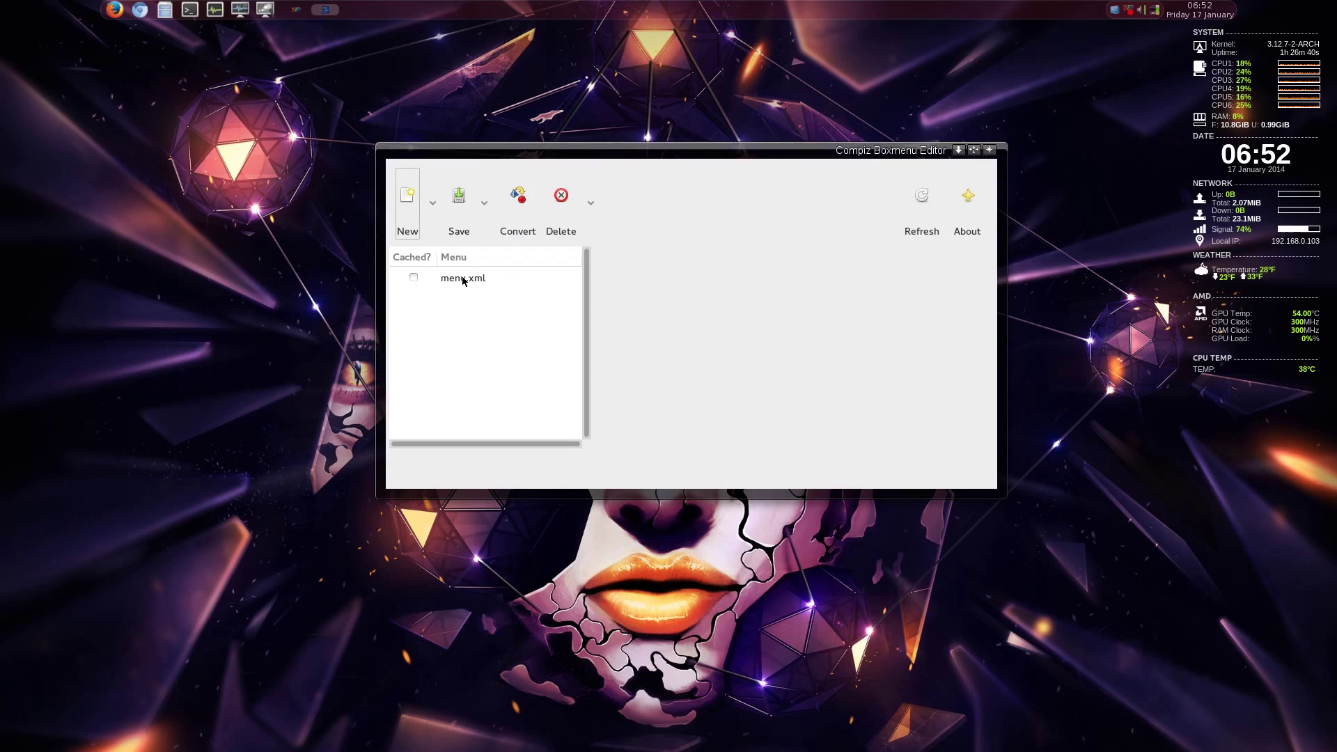
click(464, 281)
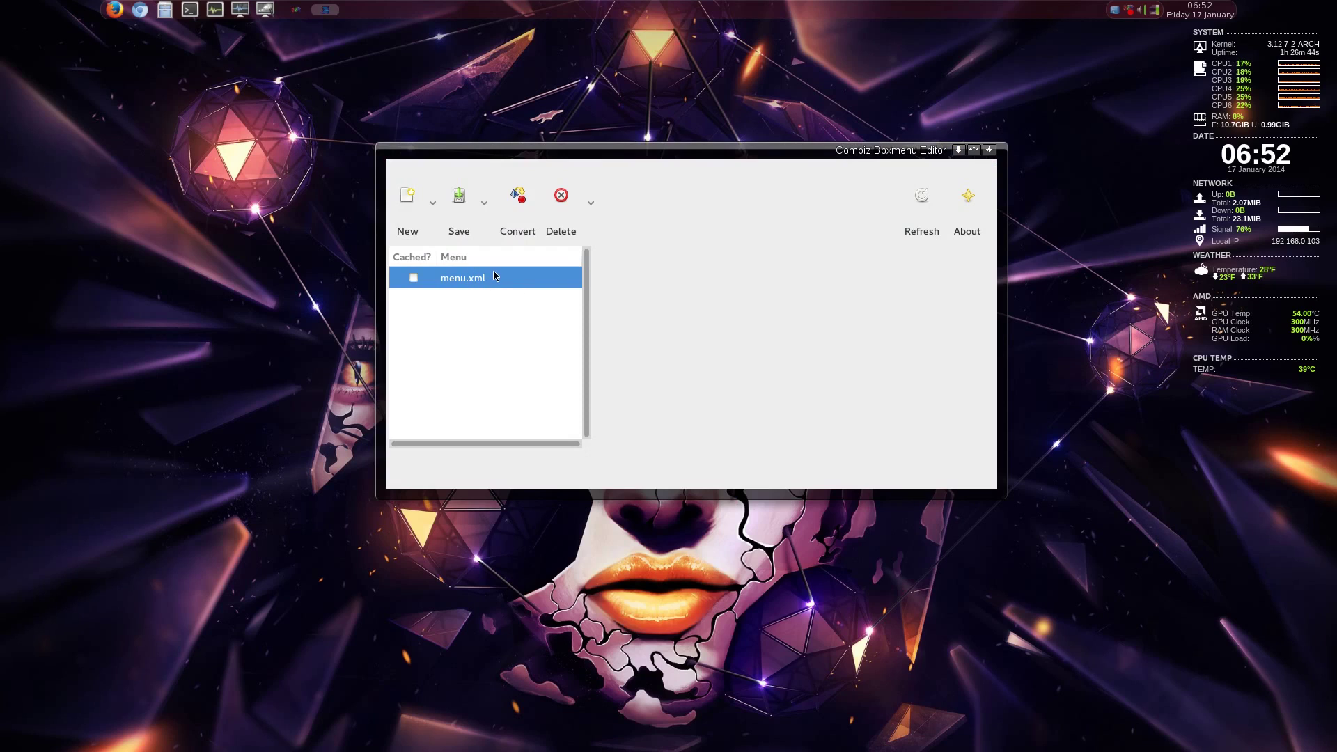
double_click(487, 283)
key(super+Up)
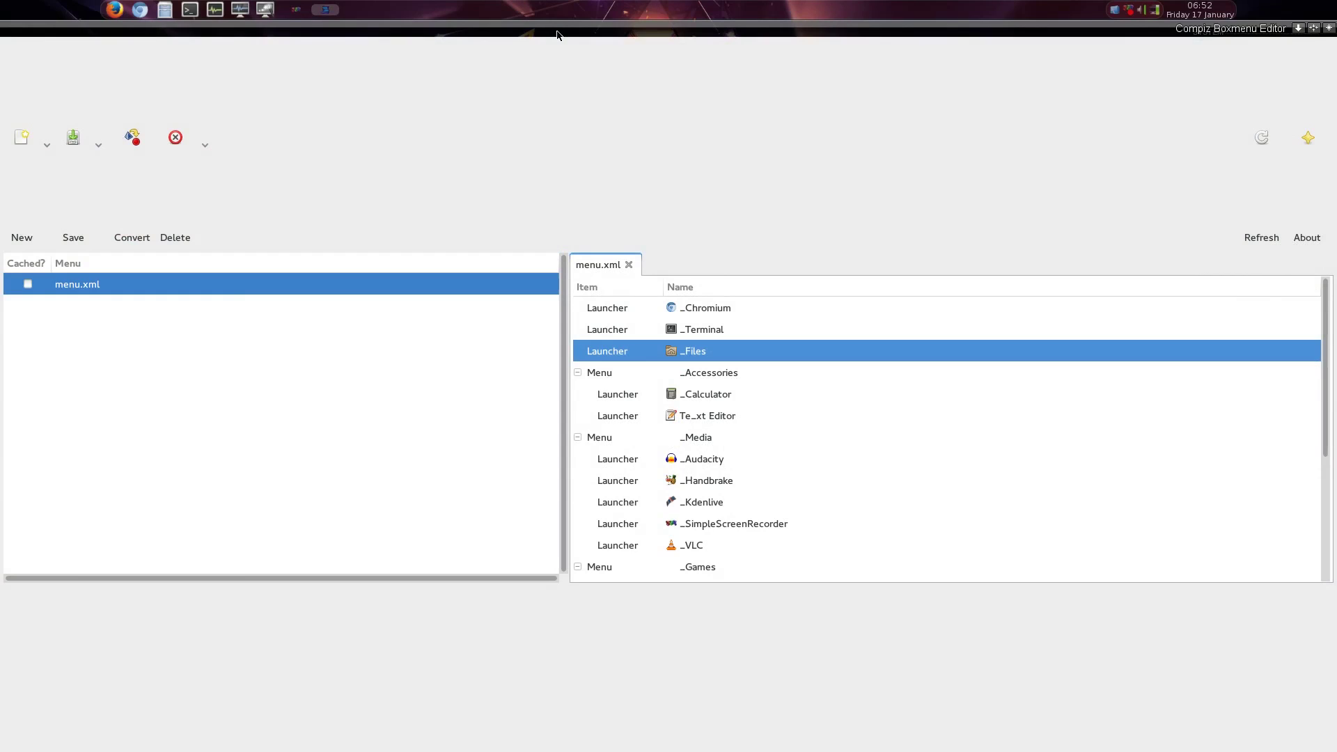
right_click(541, 81)
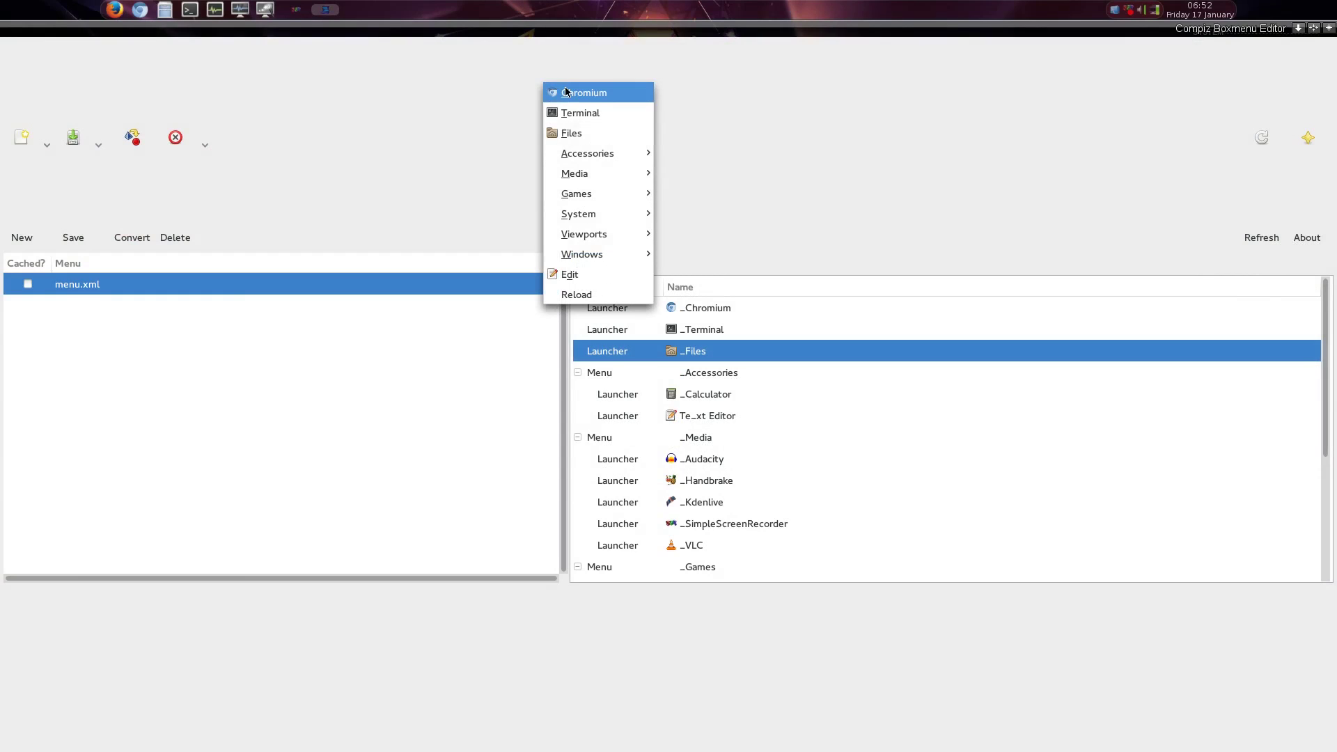
click(824, 211)
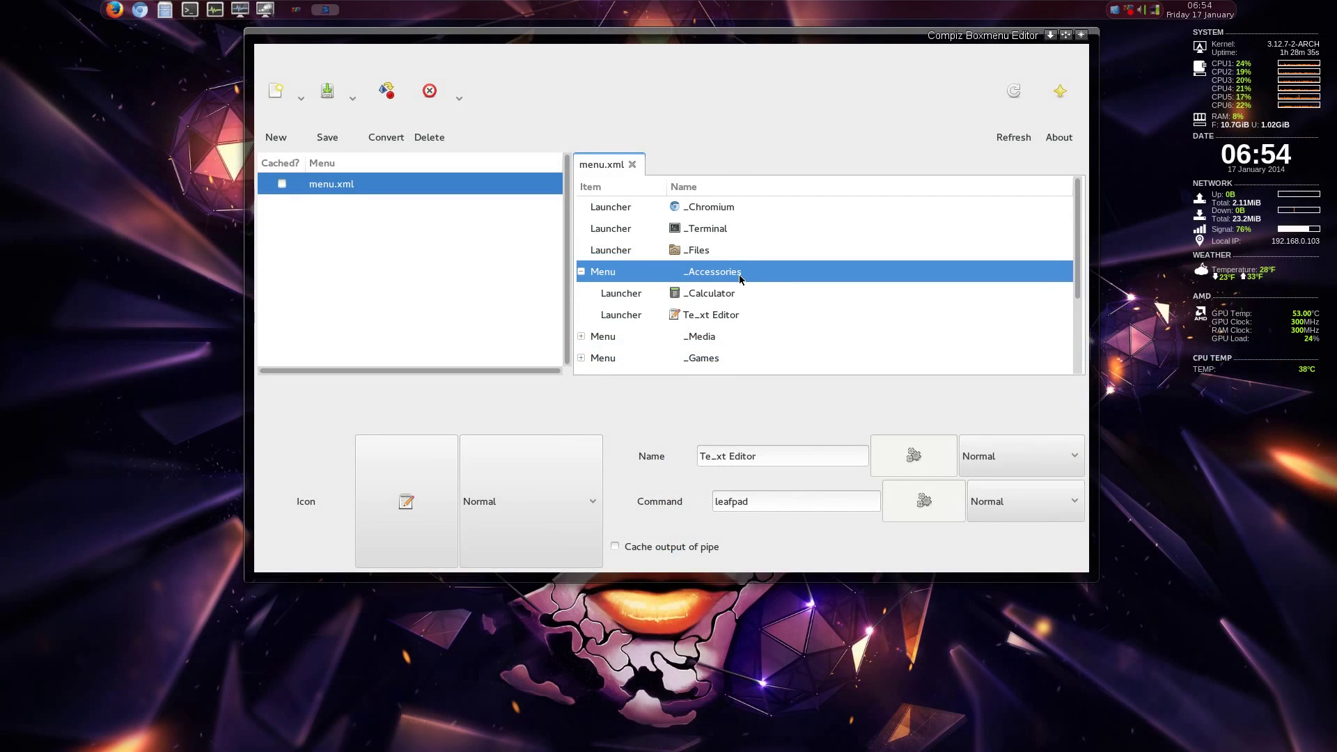
- Add a new empty Launcher below Te_xt Editor in Accessories and select it
click(727, 313)
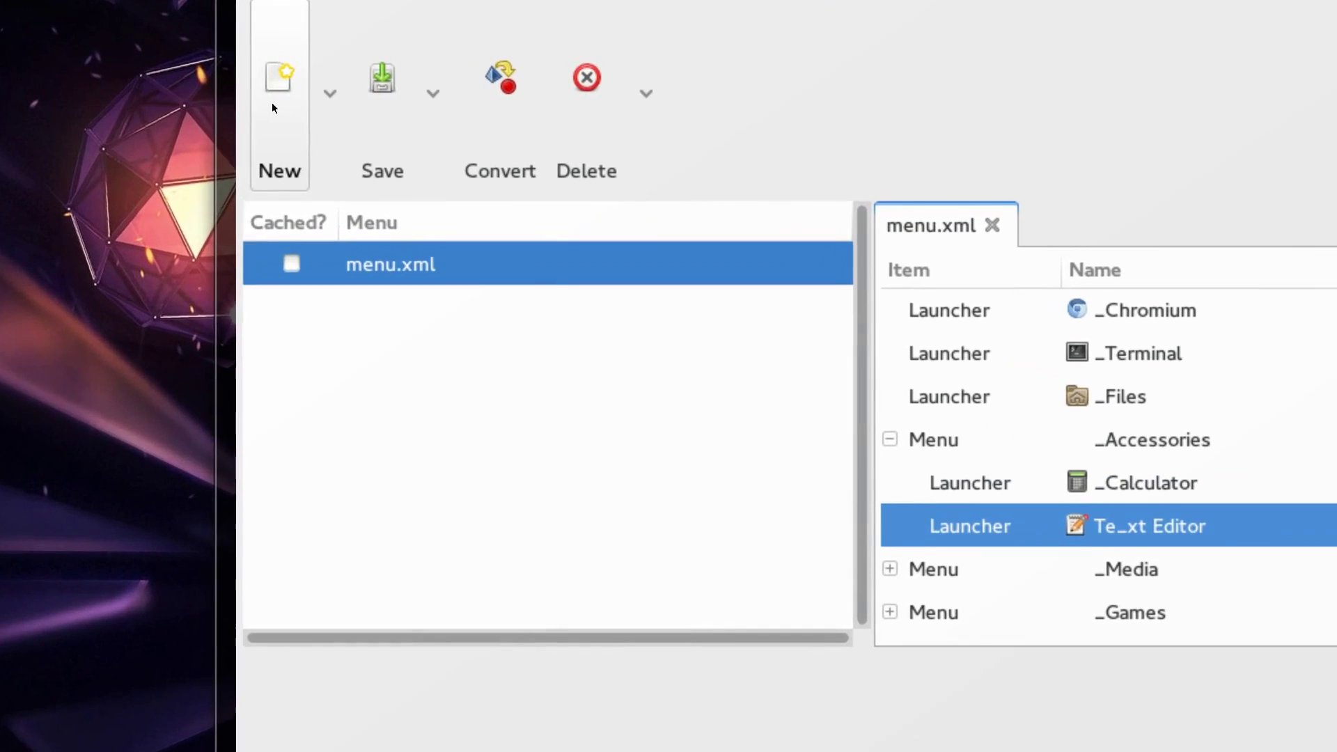
click(271, 102)
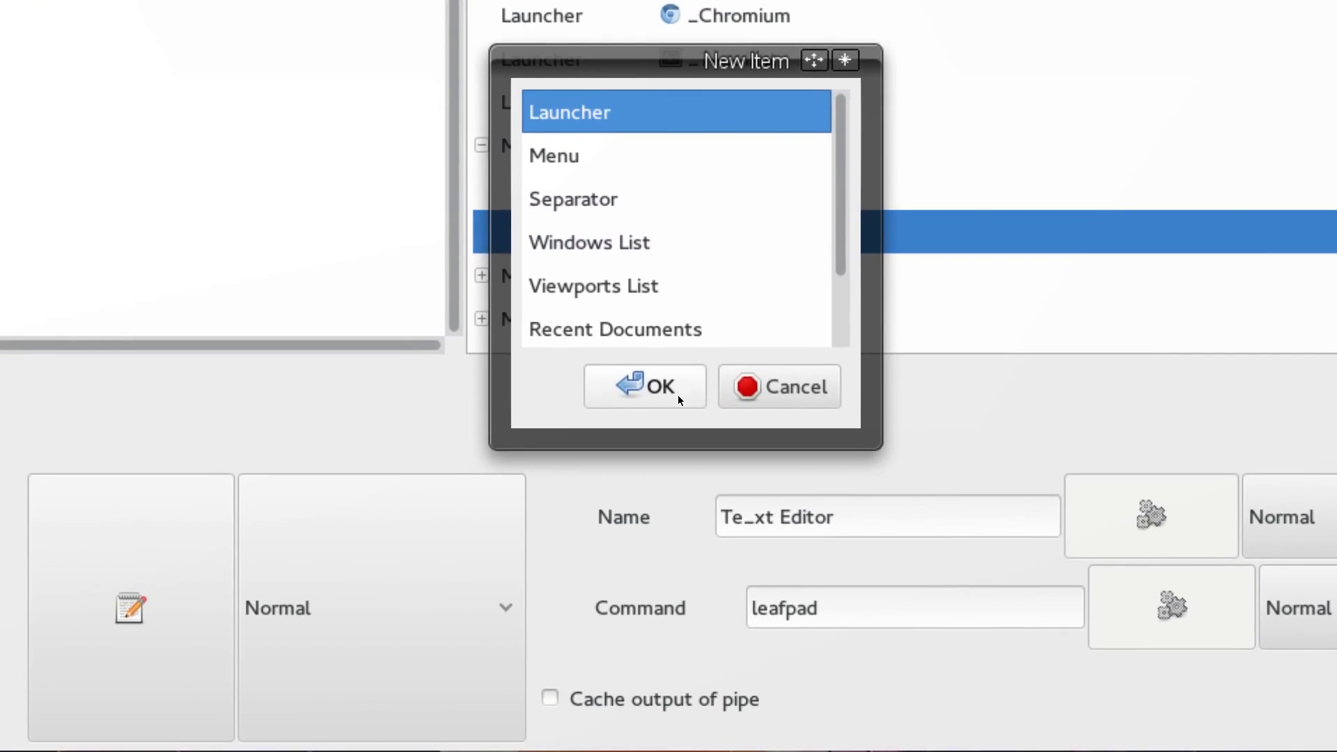
click(661, 524)
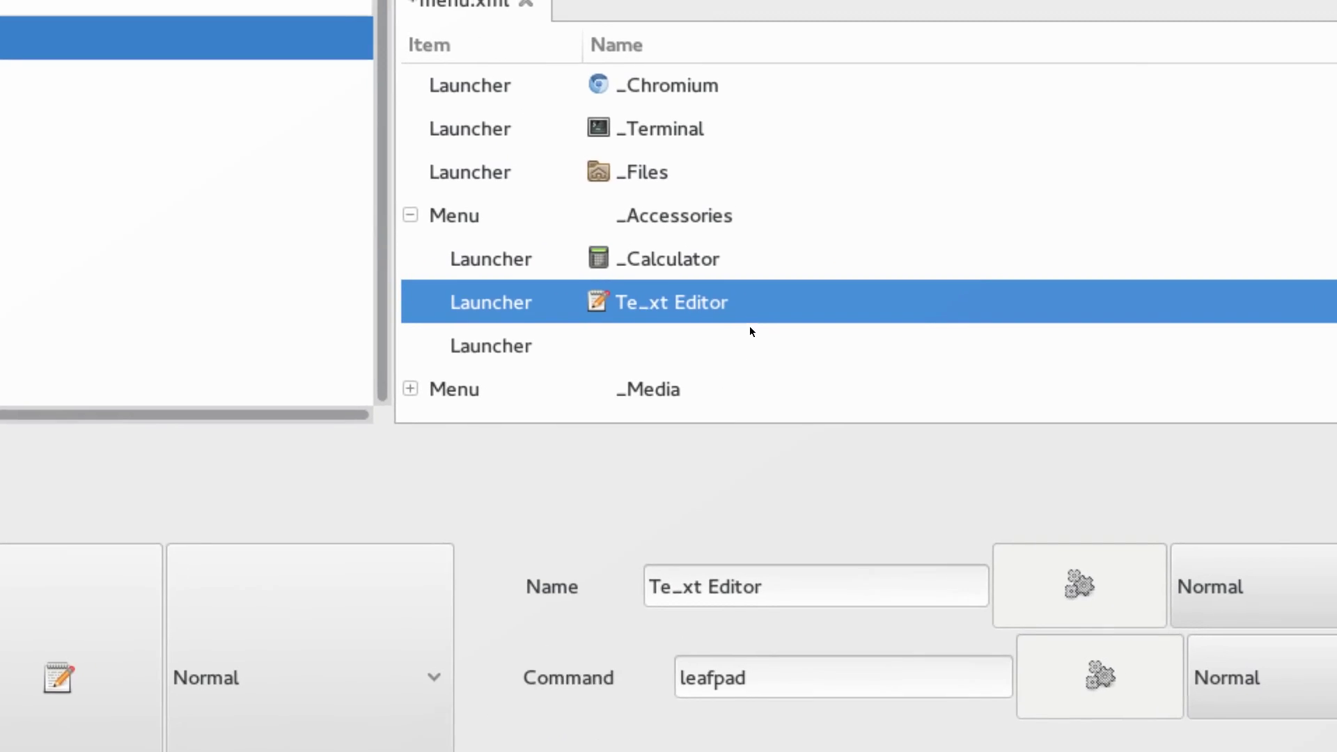
click(722, 353)
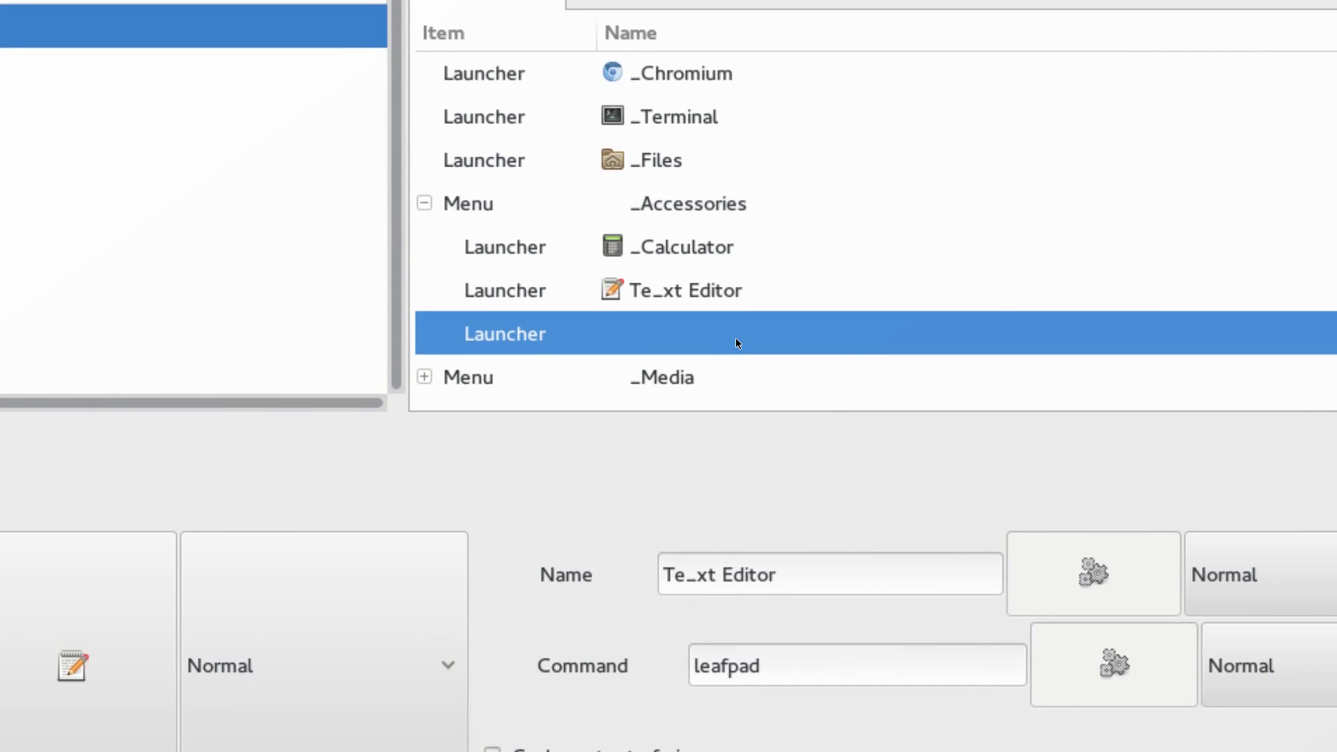
scroll(735, 337, down, 3)
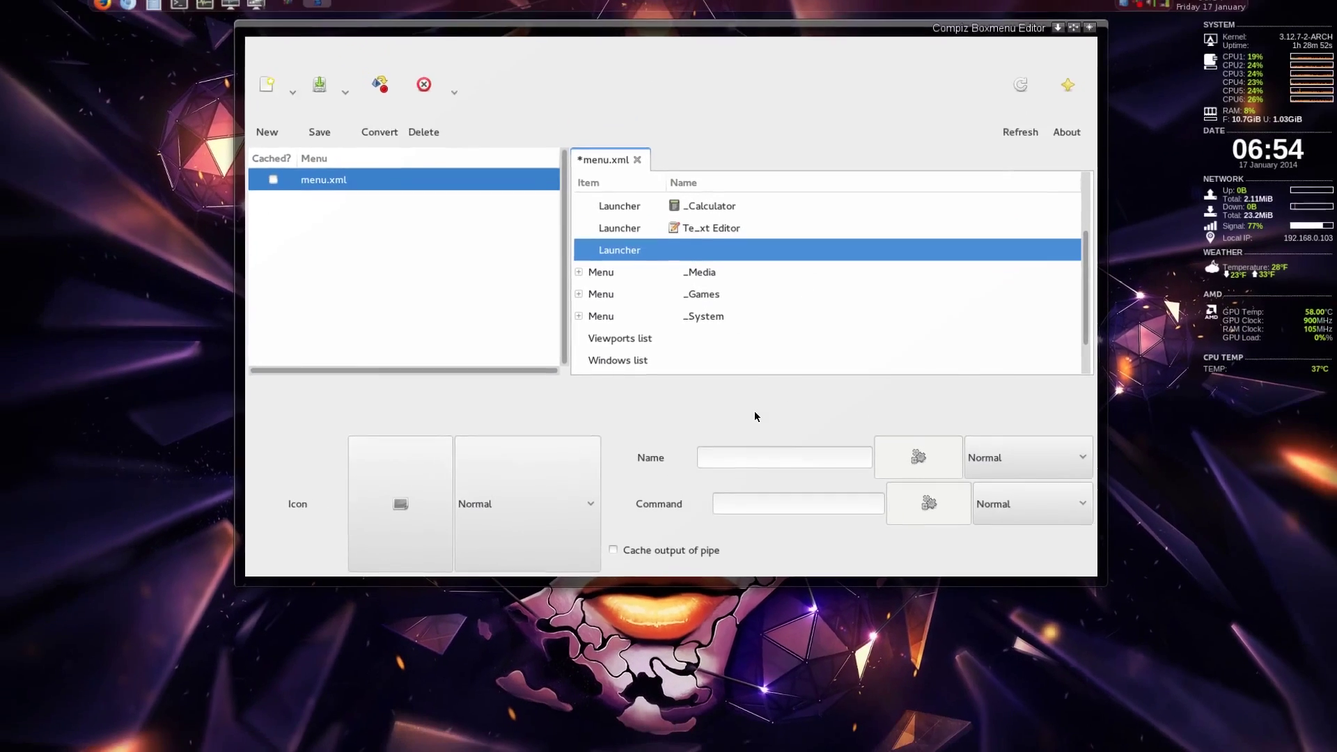
- Name the new launcher Ab_iWord and set its command to abiword via autocomplete
click(778, 508)
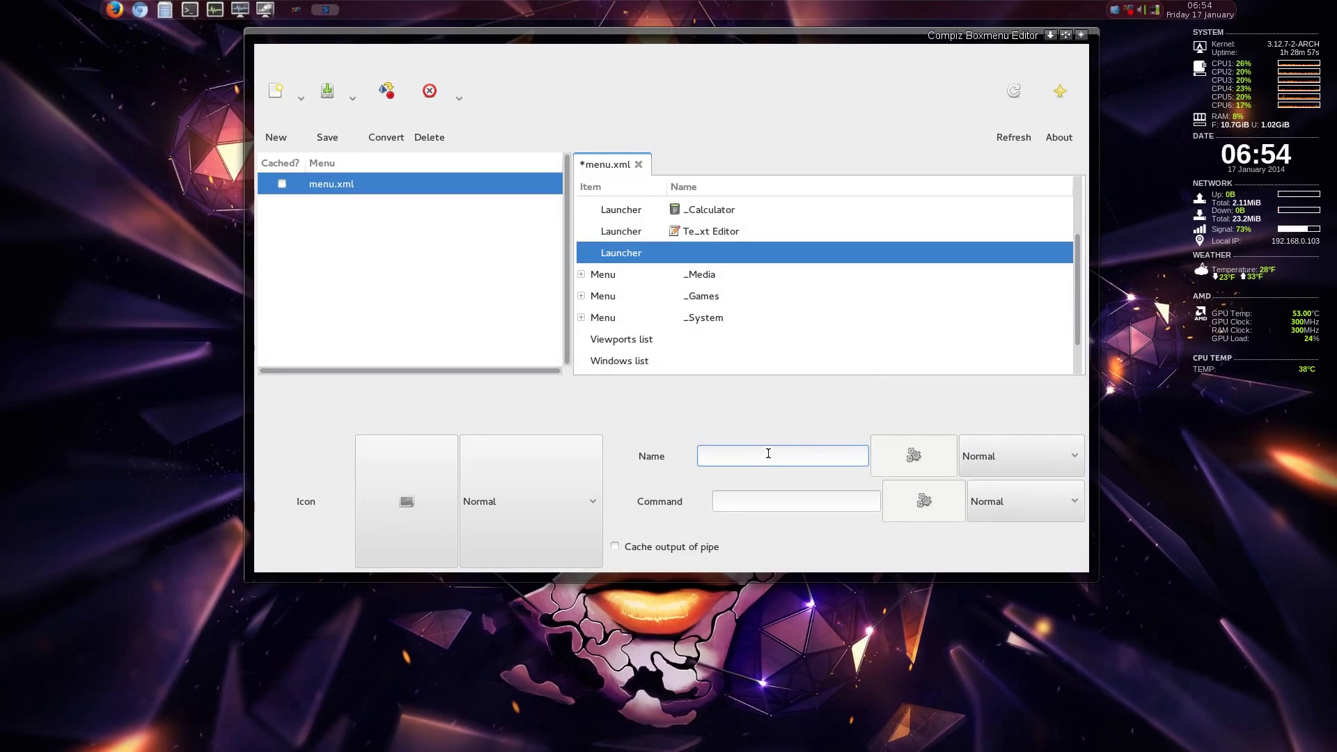
text(Abi)
text(Word)
text(_)
click(747, 503)
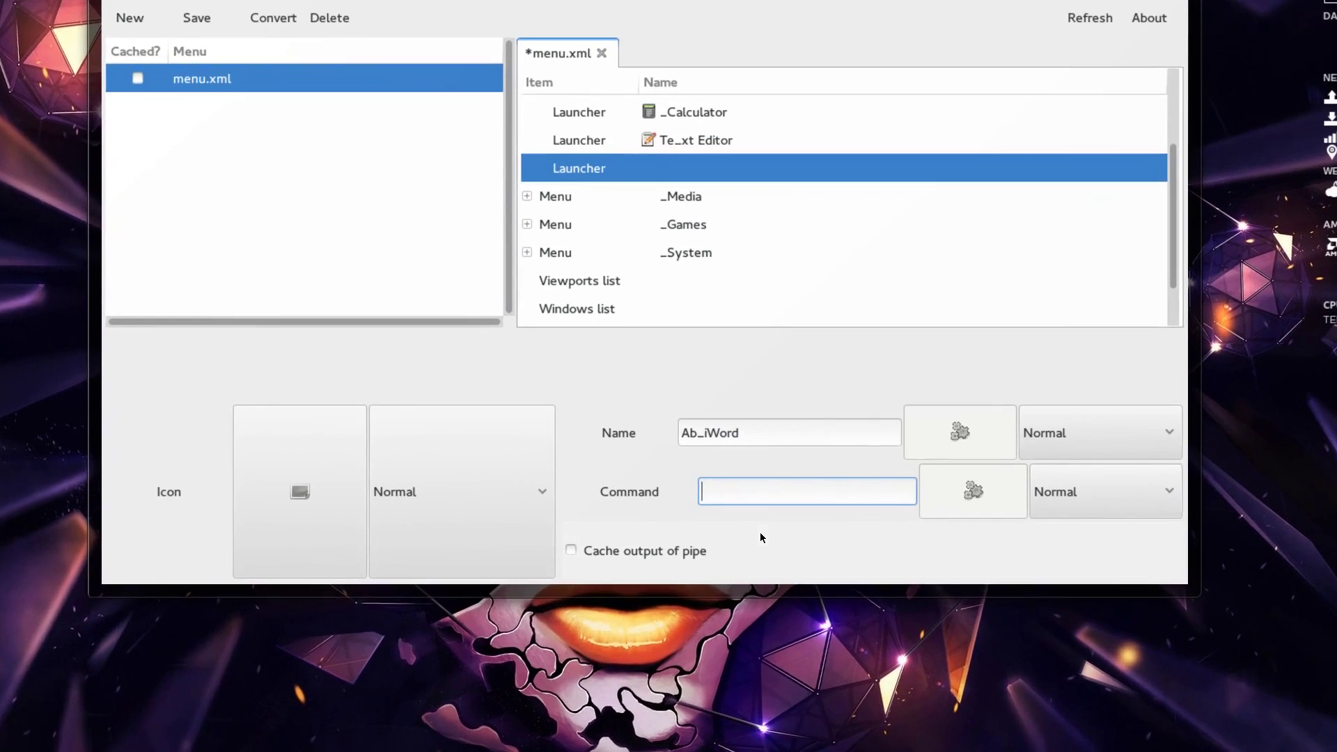
text(ab)
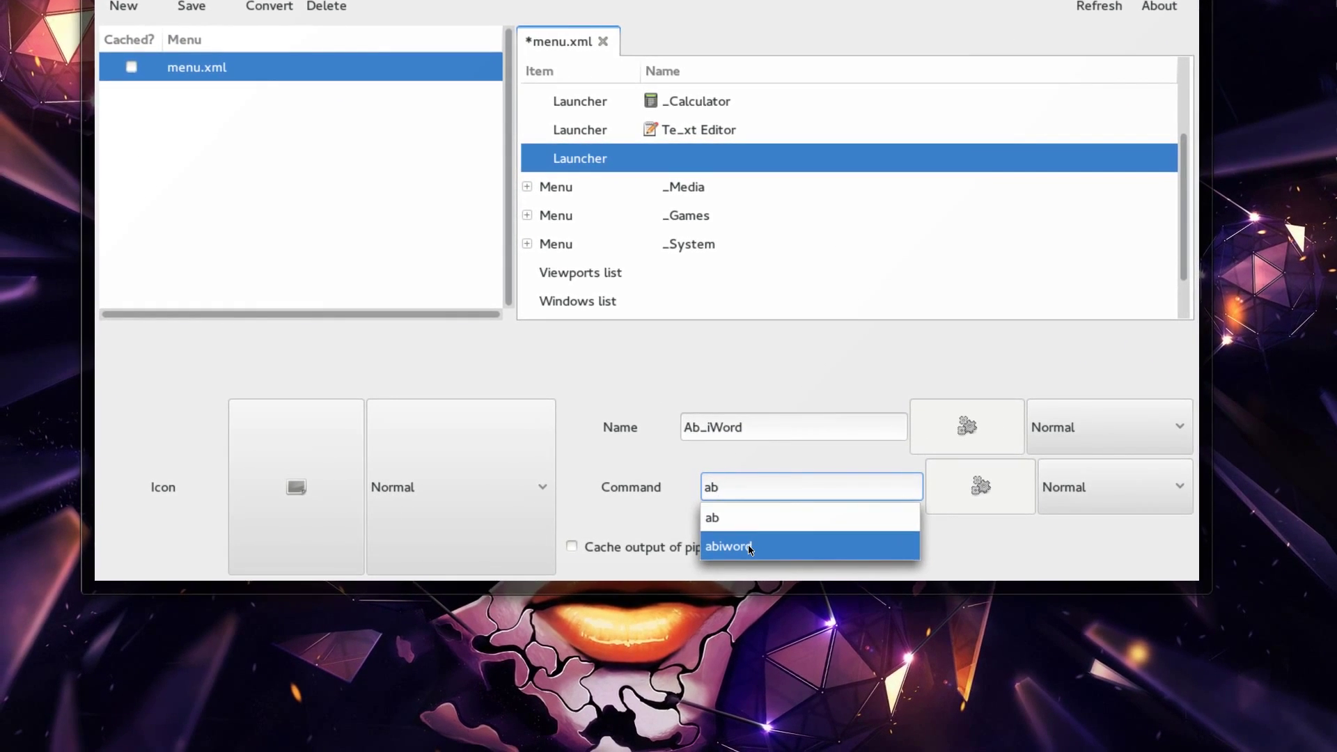
click(749, 546)
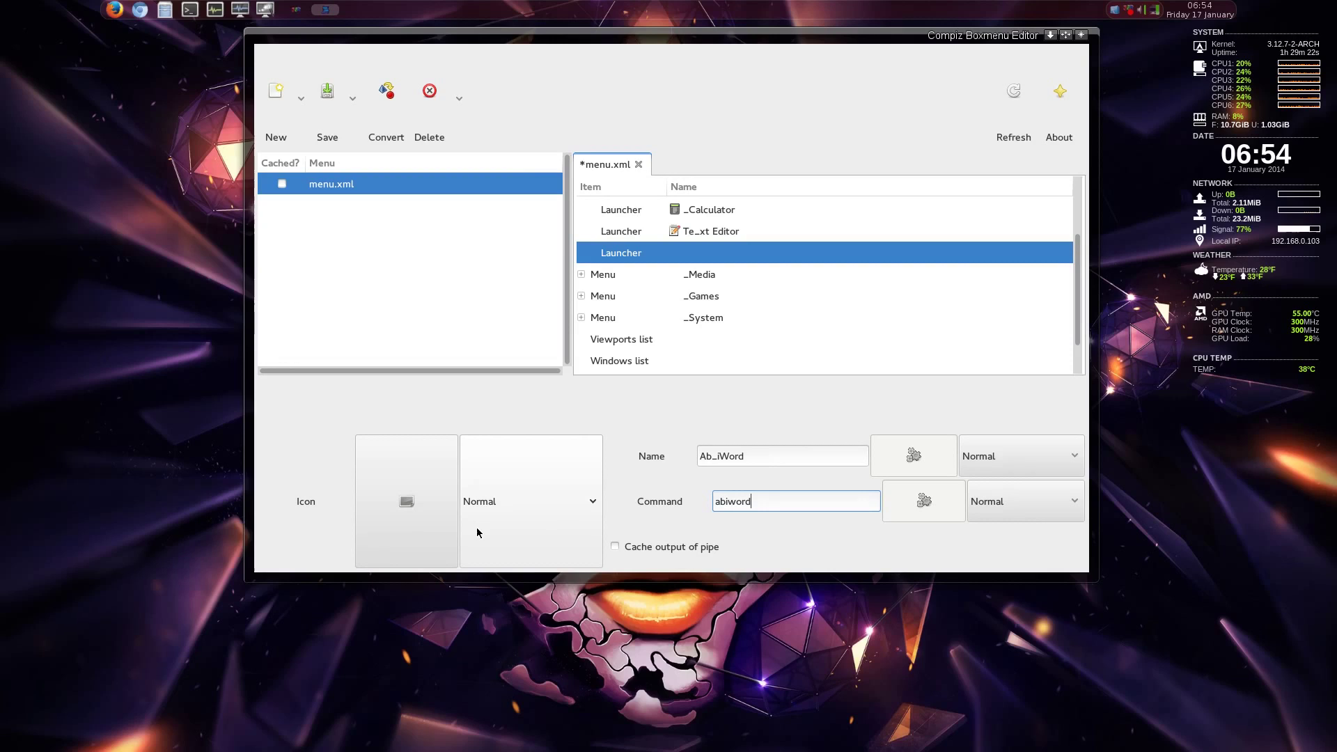
click(427, 511)
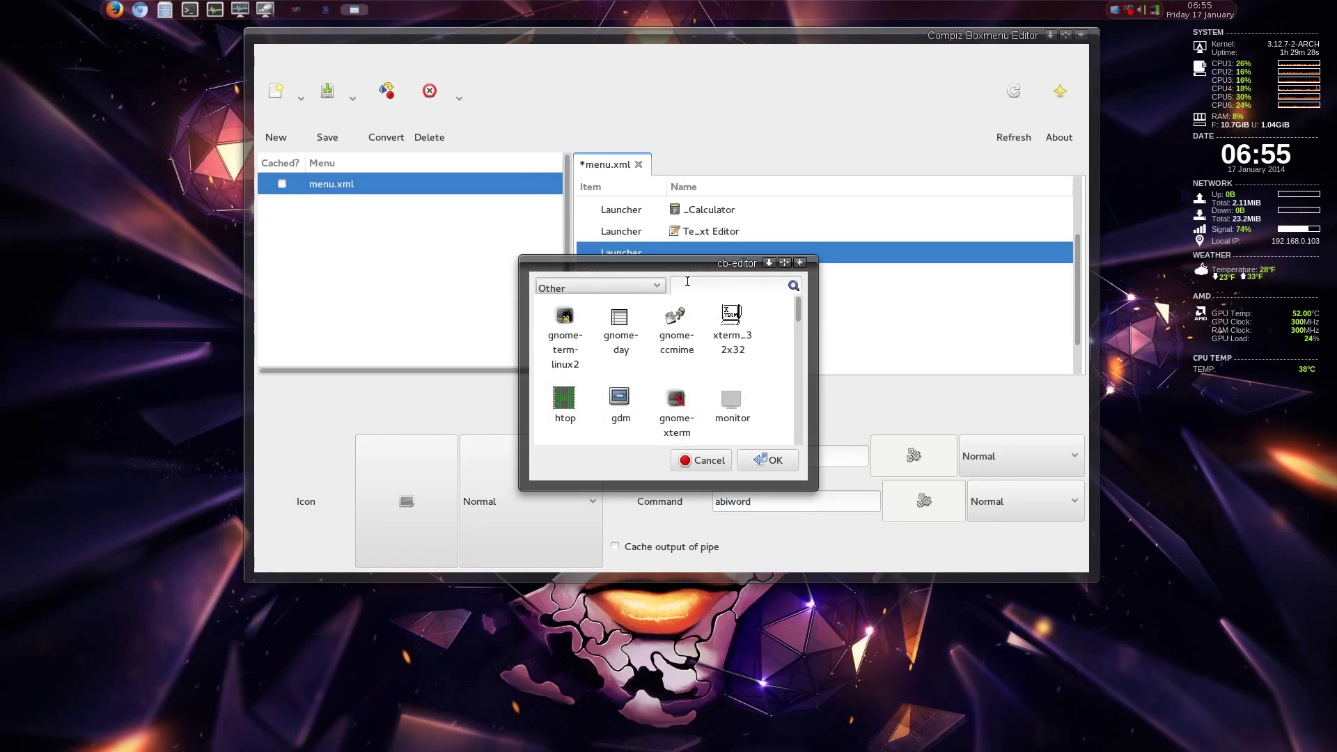
- Search the Applications icon category for 'ab' and assign the abiword icon to the launcher
click(725, 287)
text(abi)
key(BackSpace)
key(BackSpace)
click(629, 287)
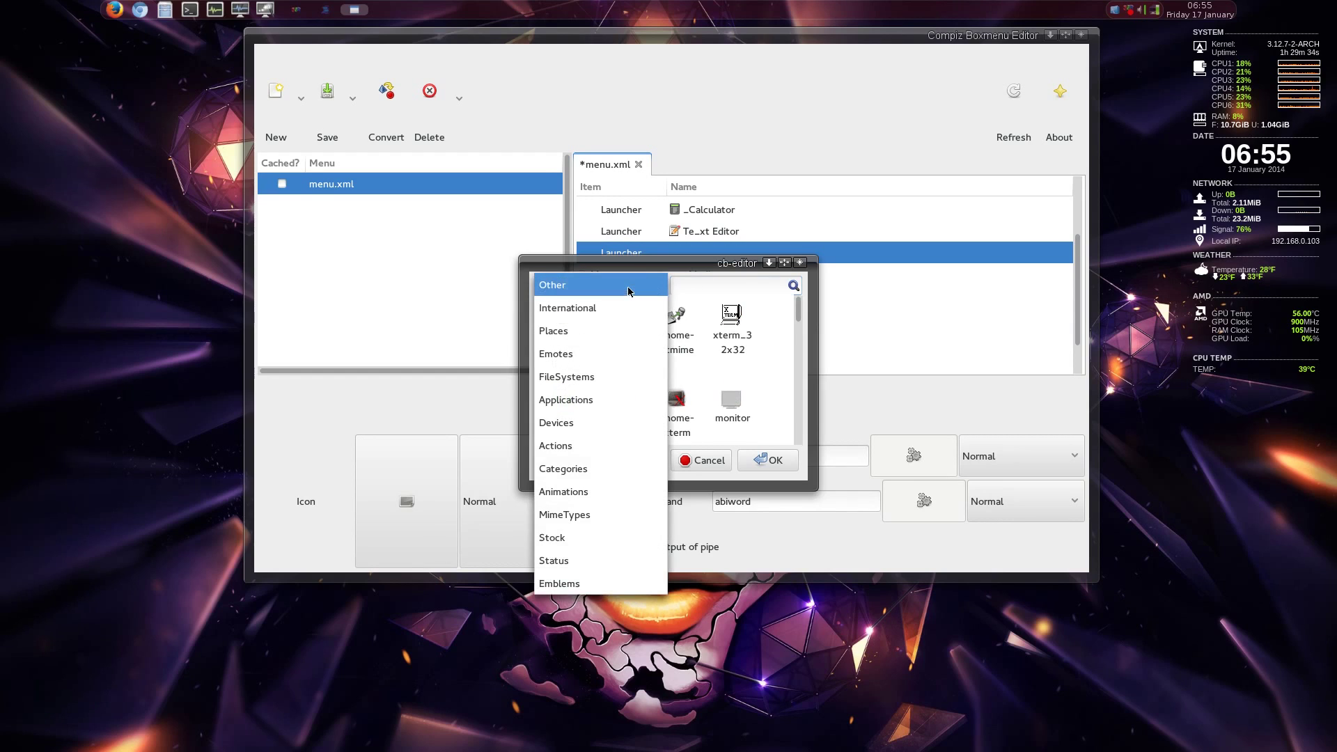
click(612, 400)
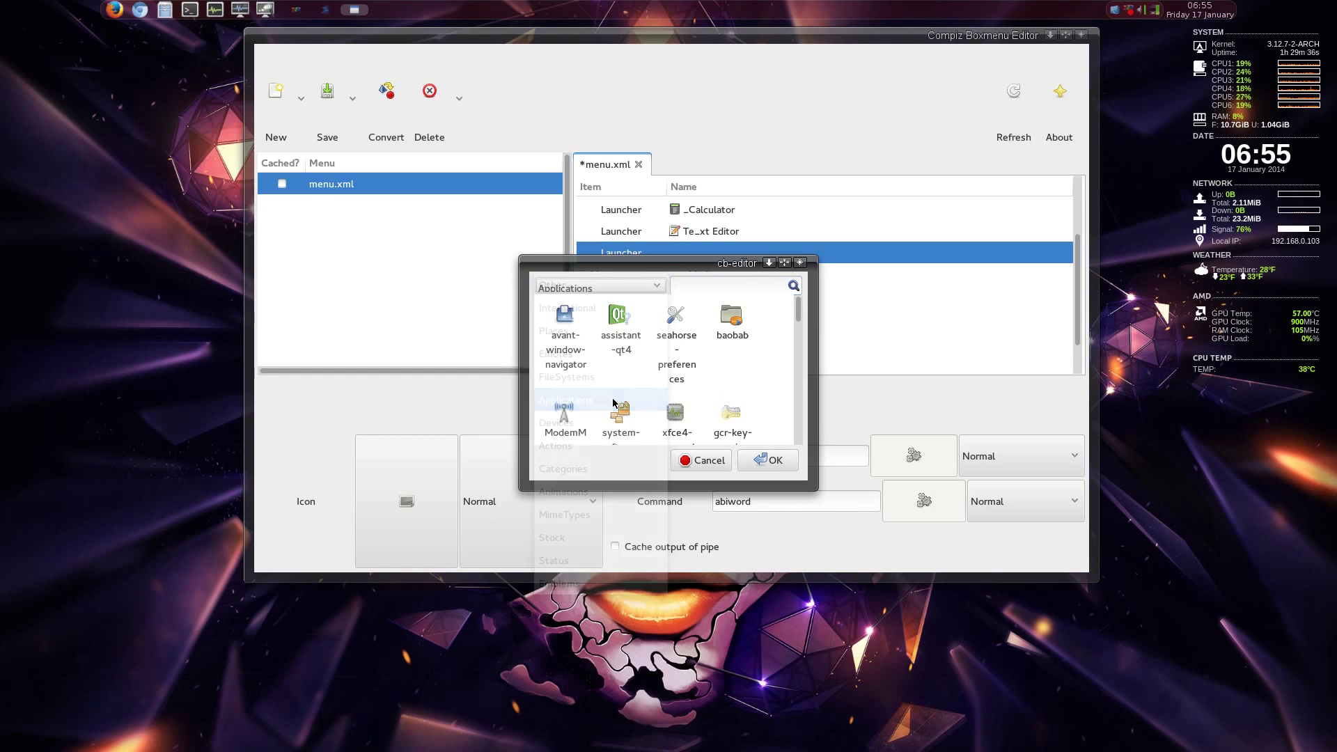
click(723, 288)
text(ab)
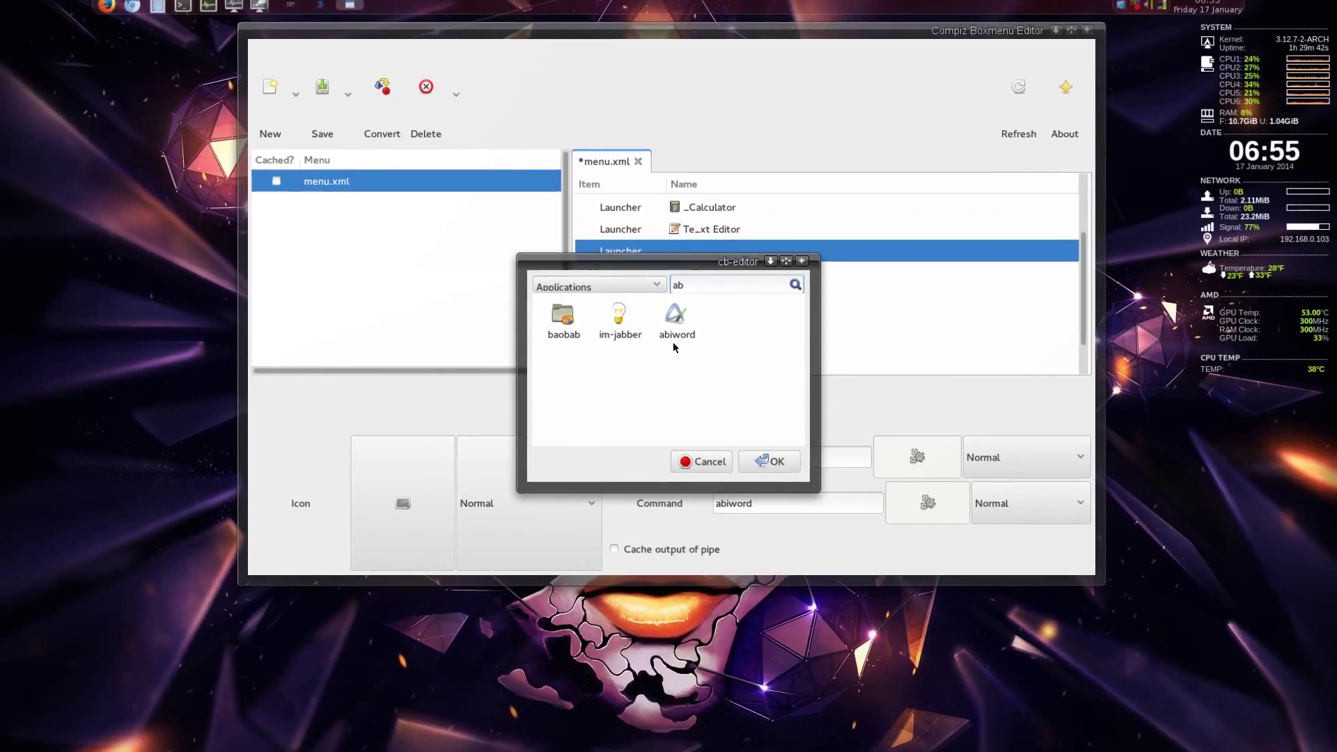
click(673, 347)
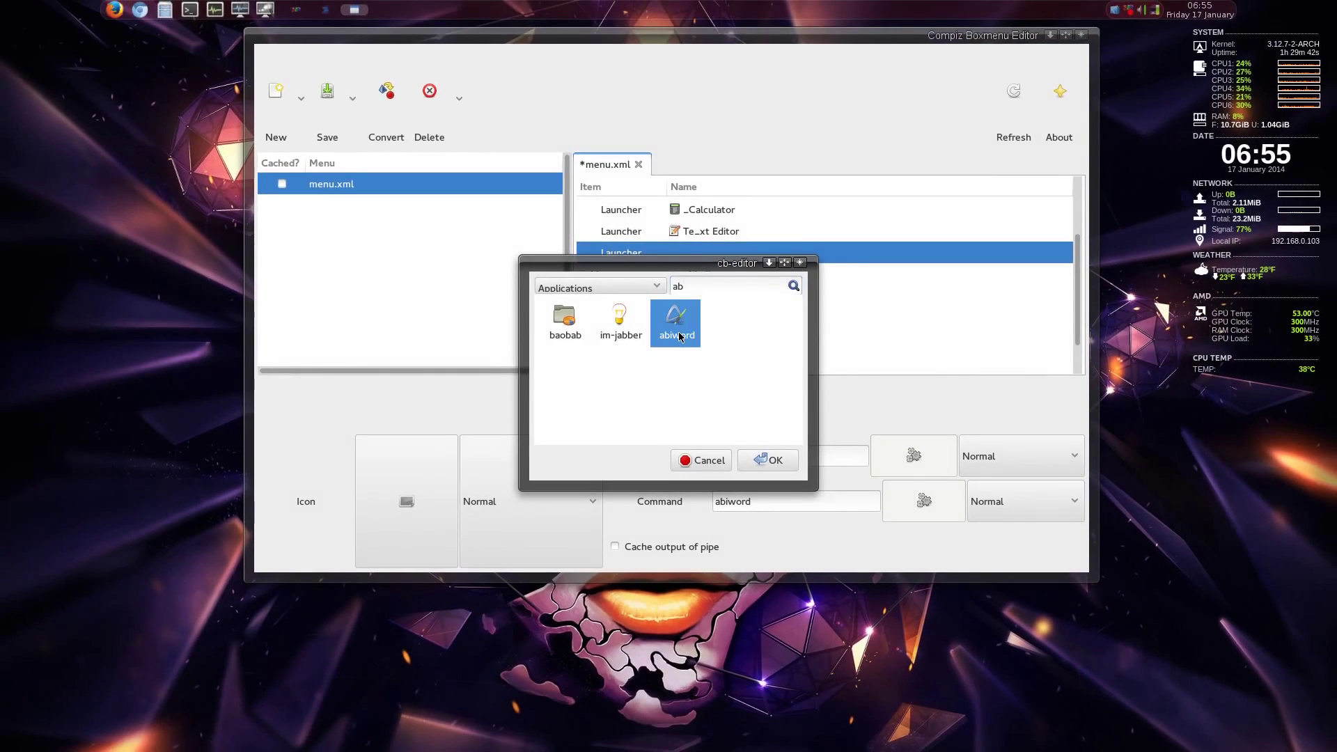
click(760, 459)
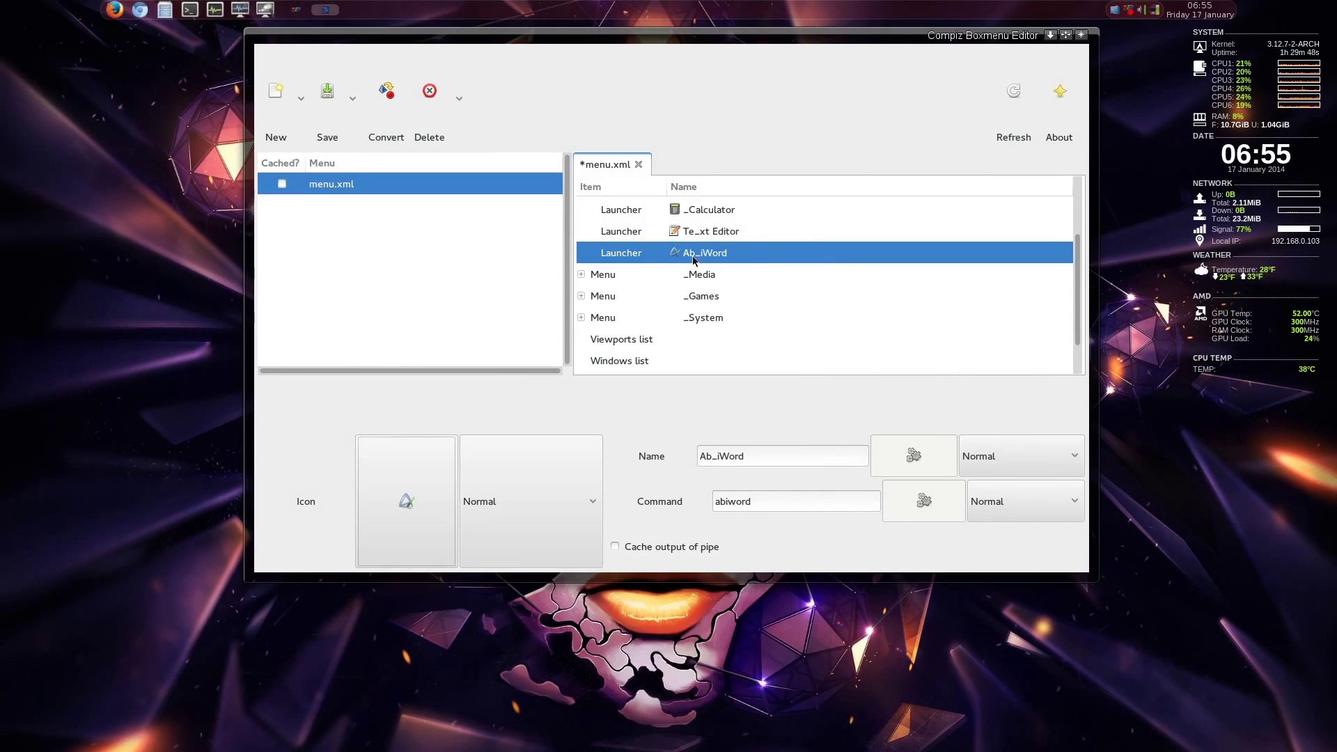
- Save menu.xml, reload the boxmenu, and check the new AbiWord entry under Accessories
click(328, 112)
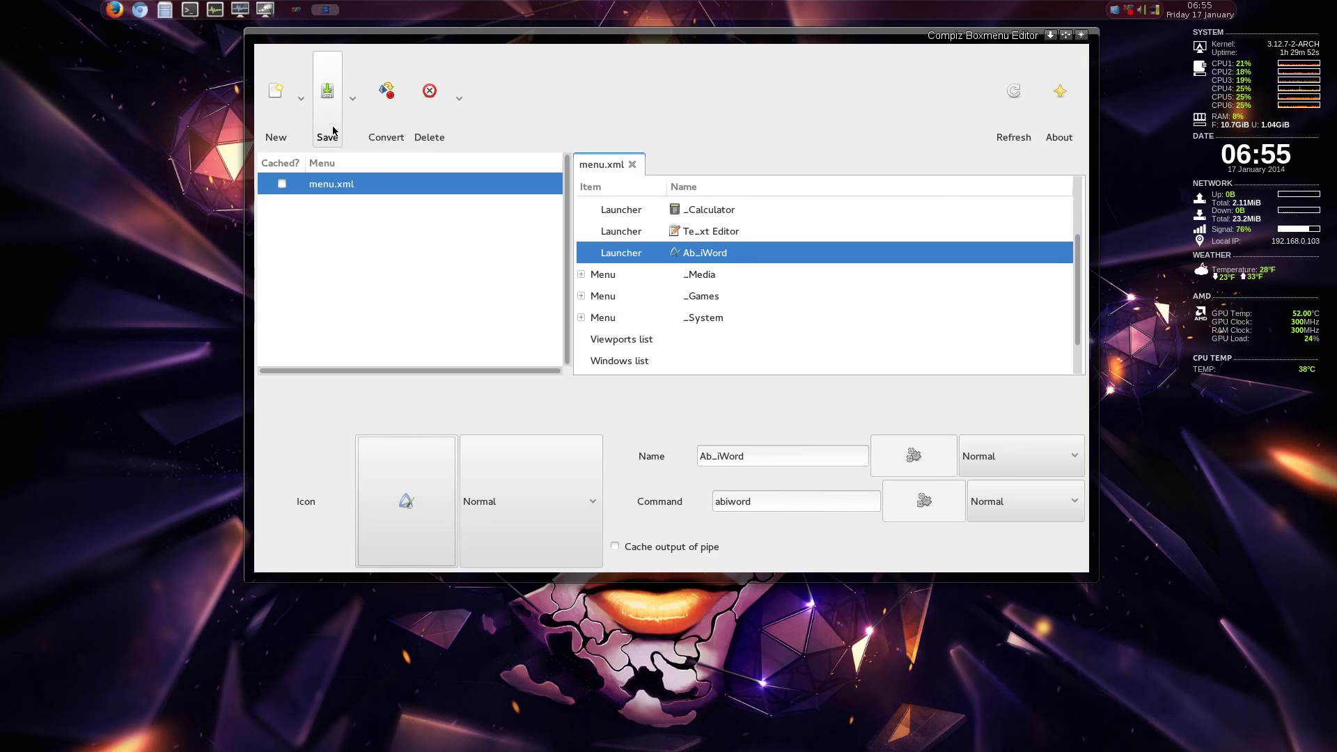
right_click(103, 280)
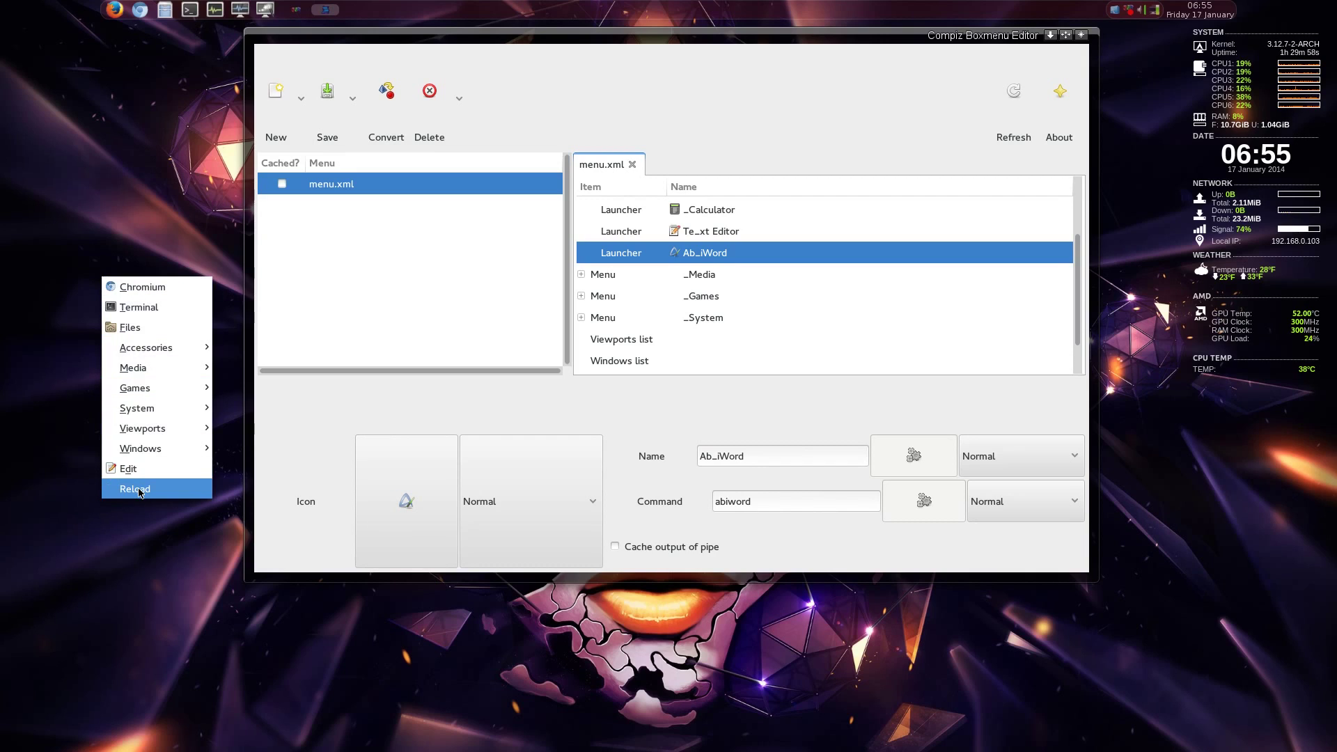
right_click(129, 378)
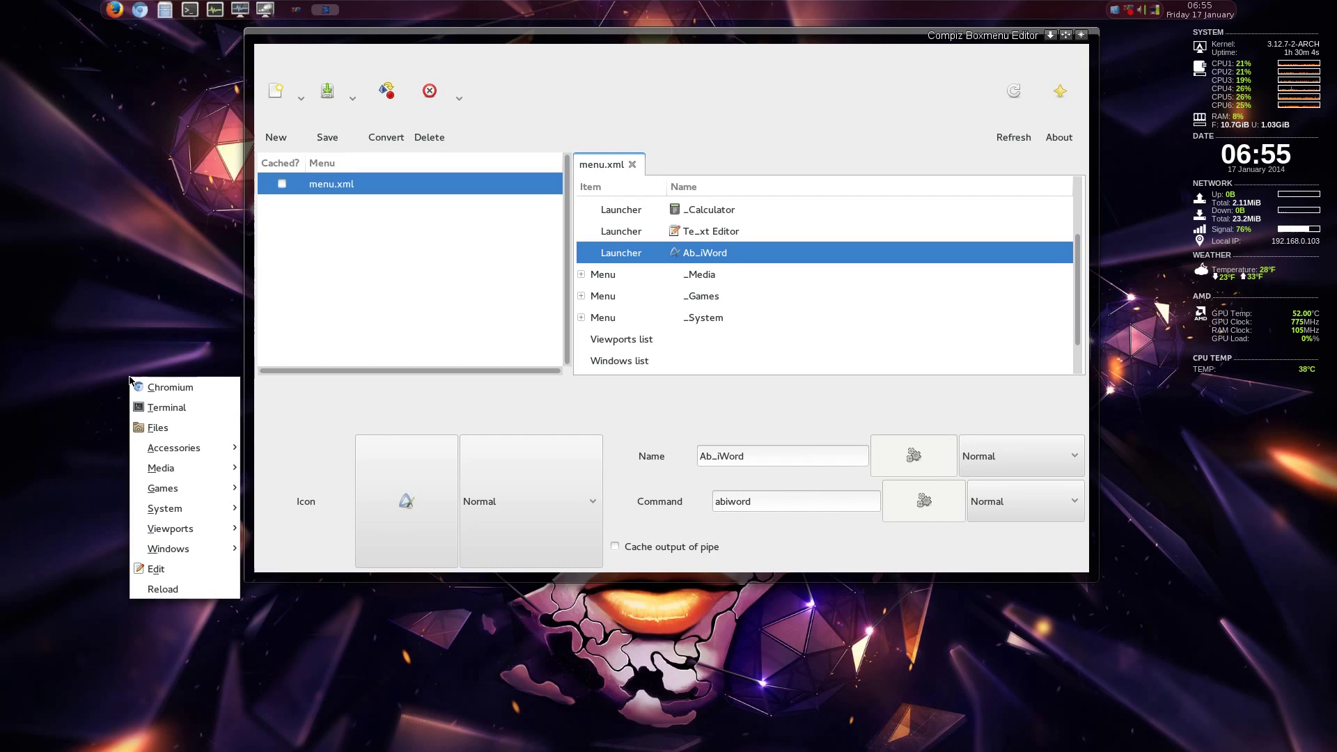
mouse_move(167, 447)
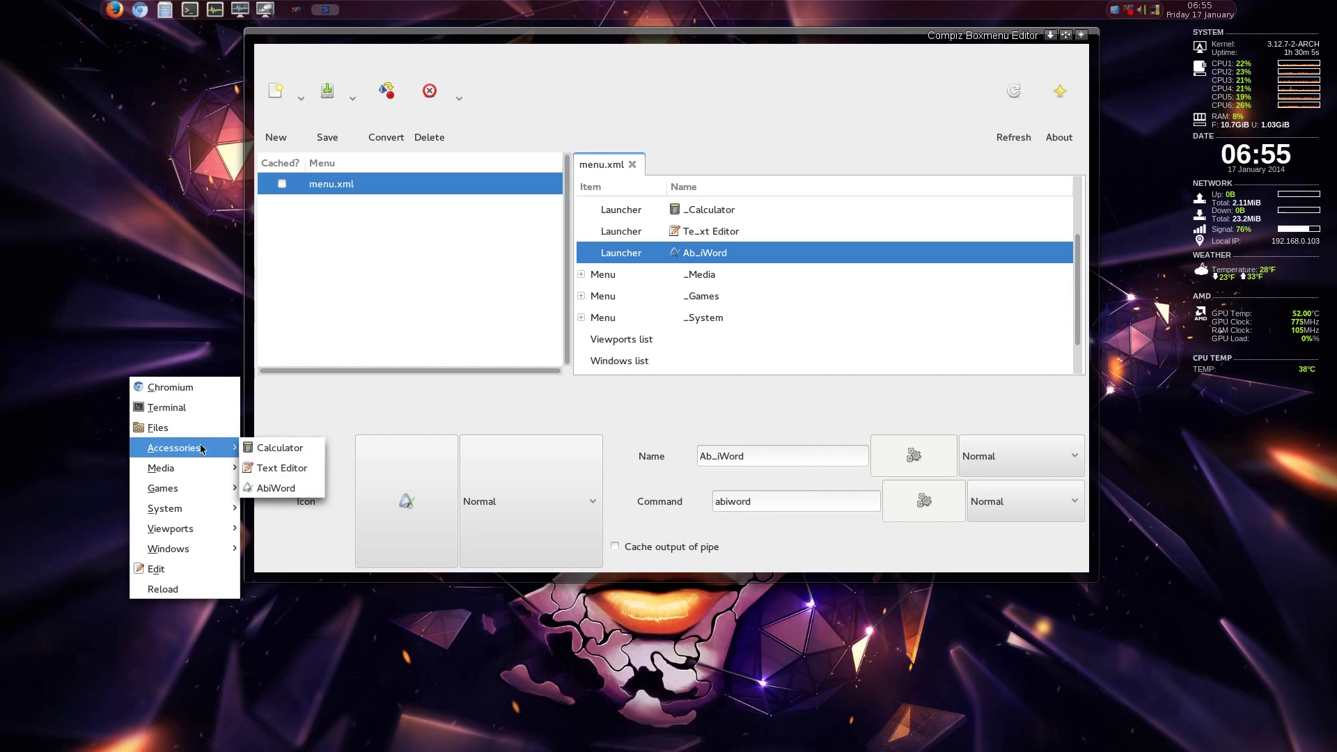
click(564, 276)
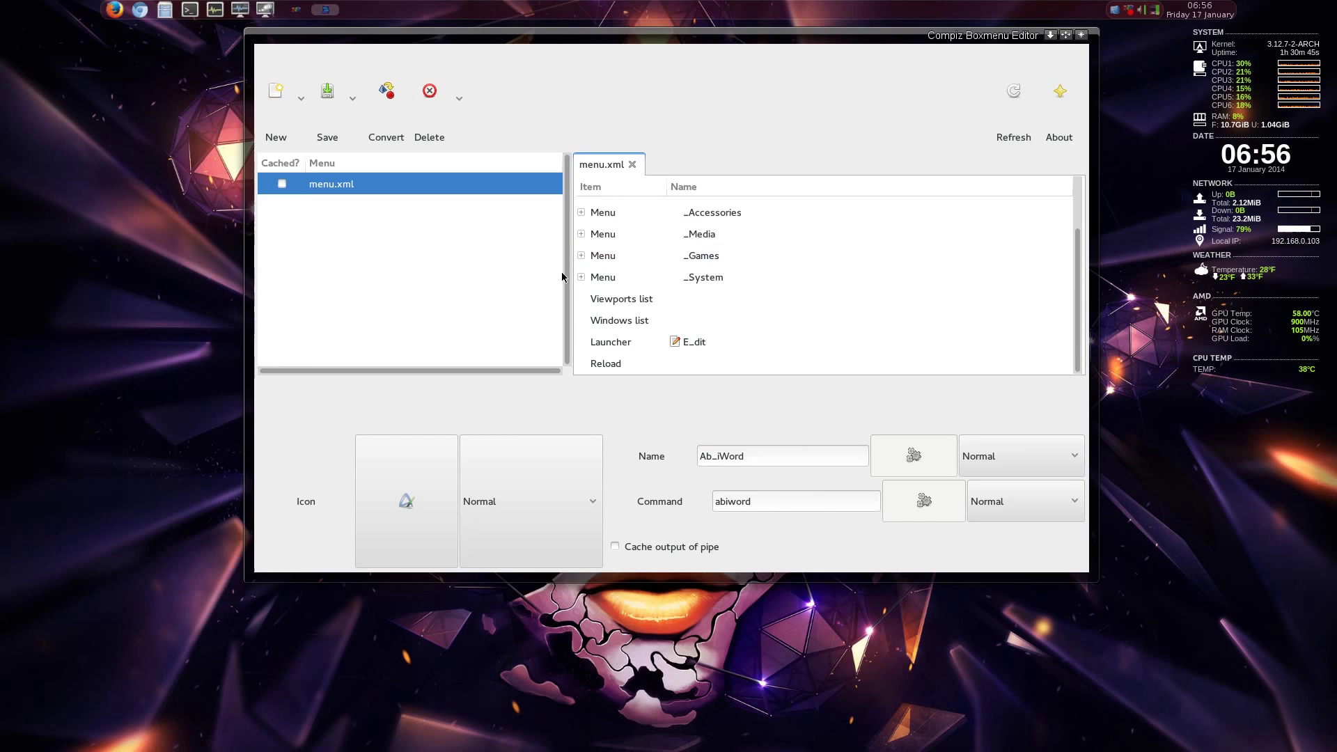
- Expand _System and inspect the _Reboot launcher's reboot.sh command path
click(581, 277)
click(704, 309)
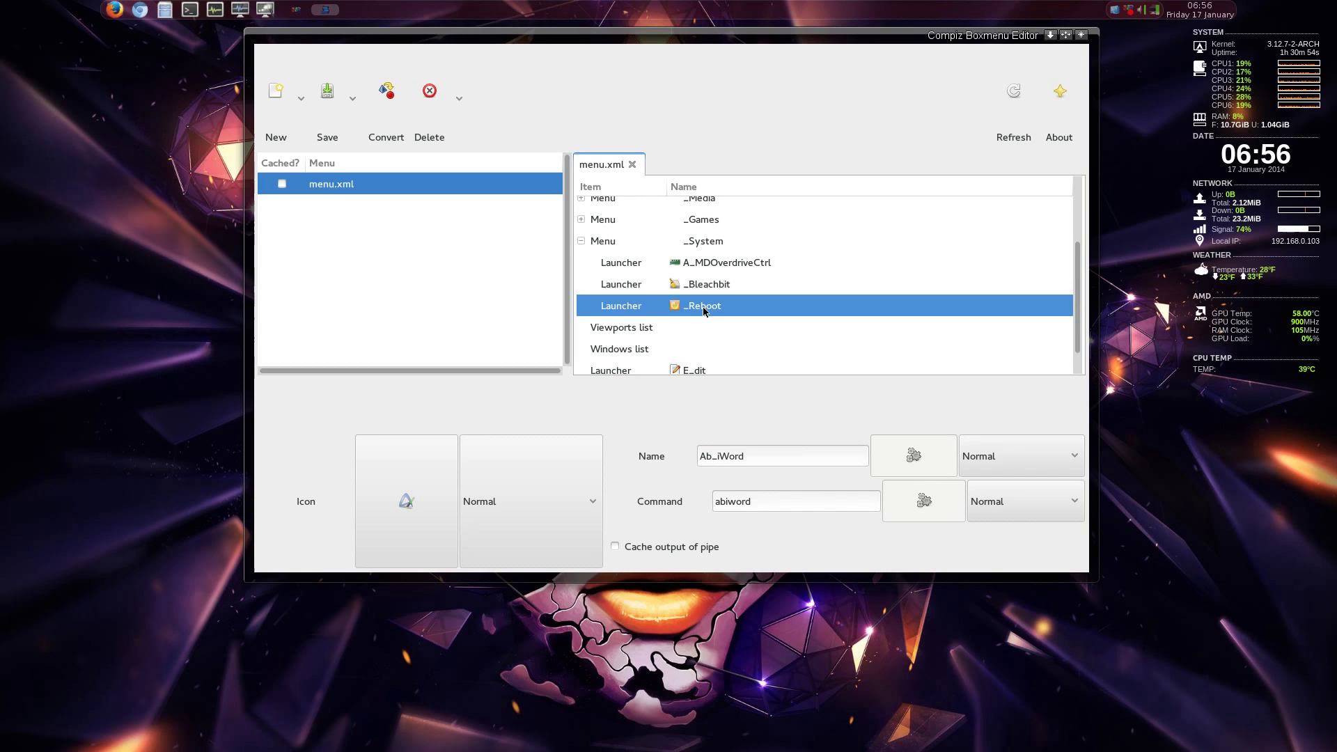
scroll(764, 348, down, 1)
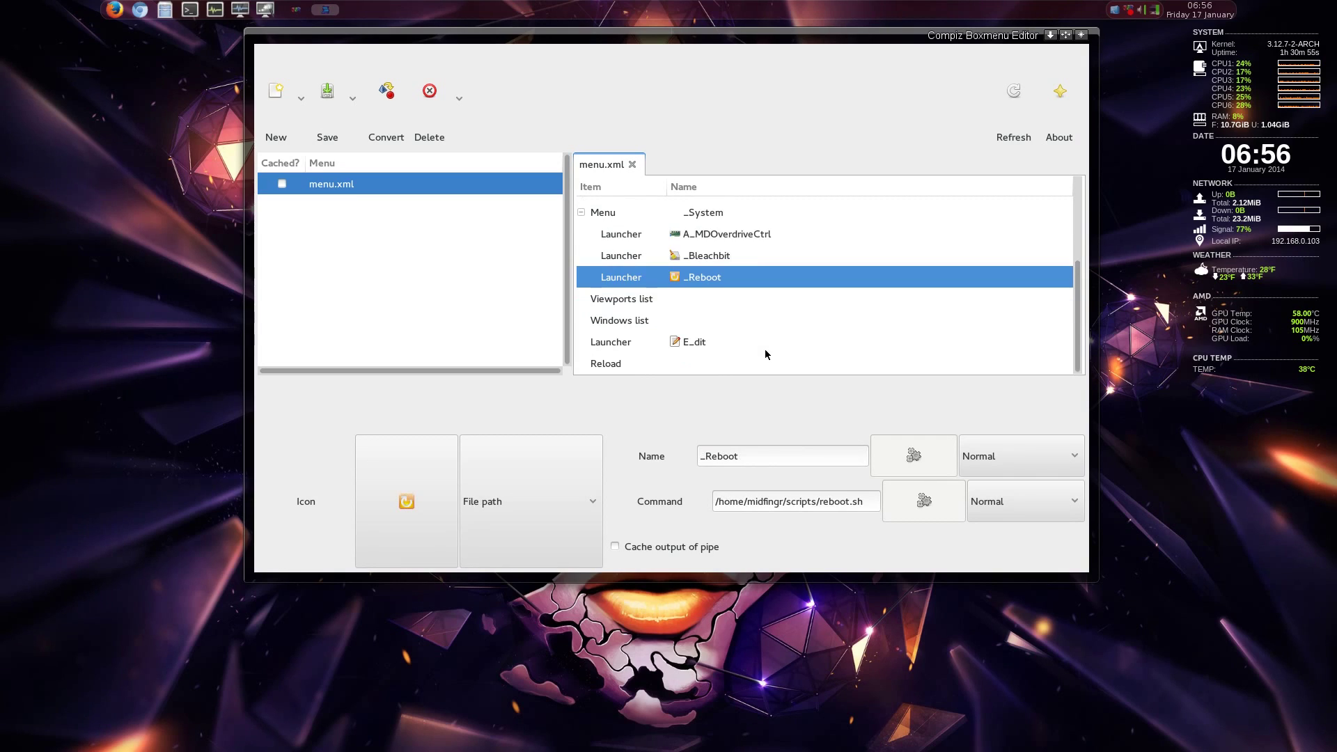
key(Up)
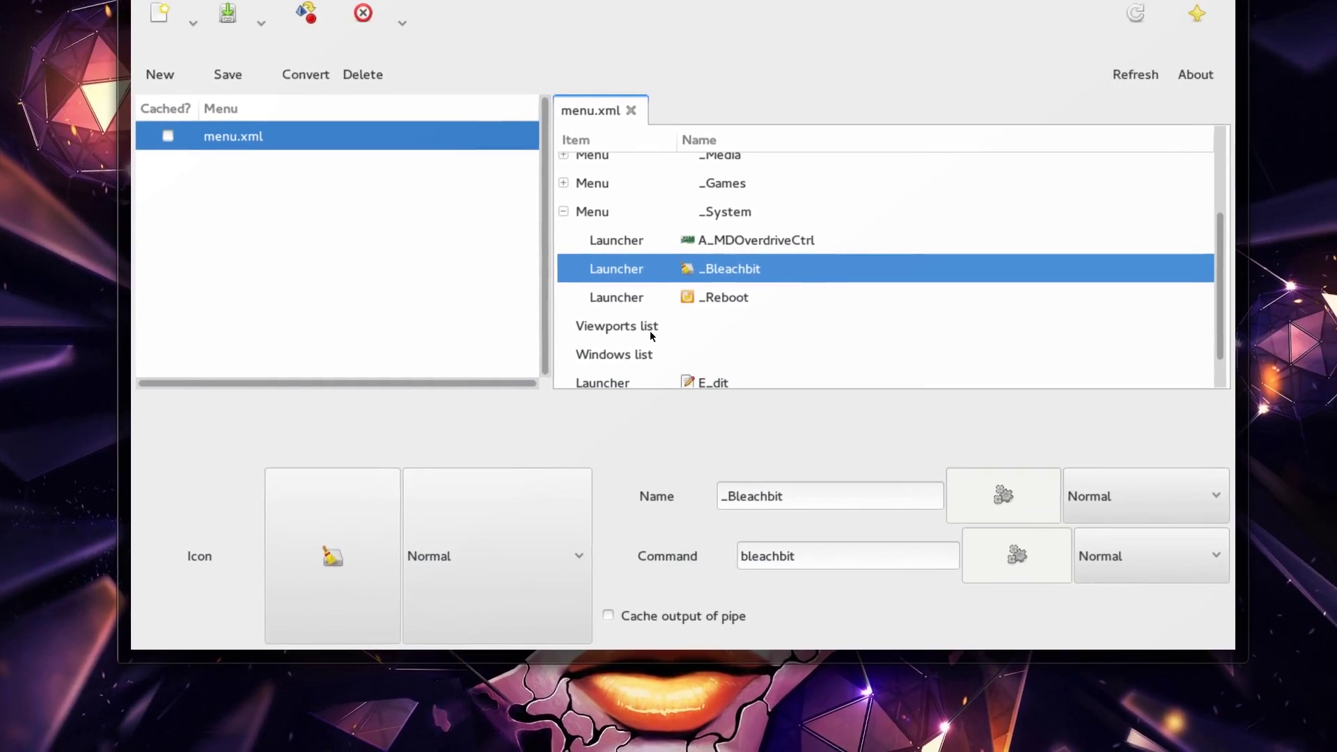
click(703, 298)
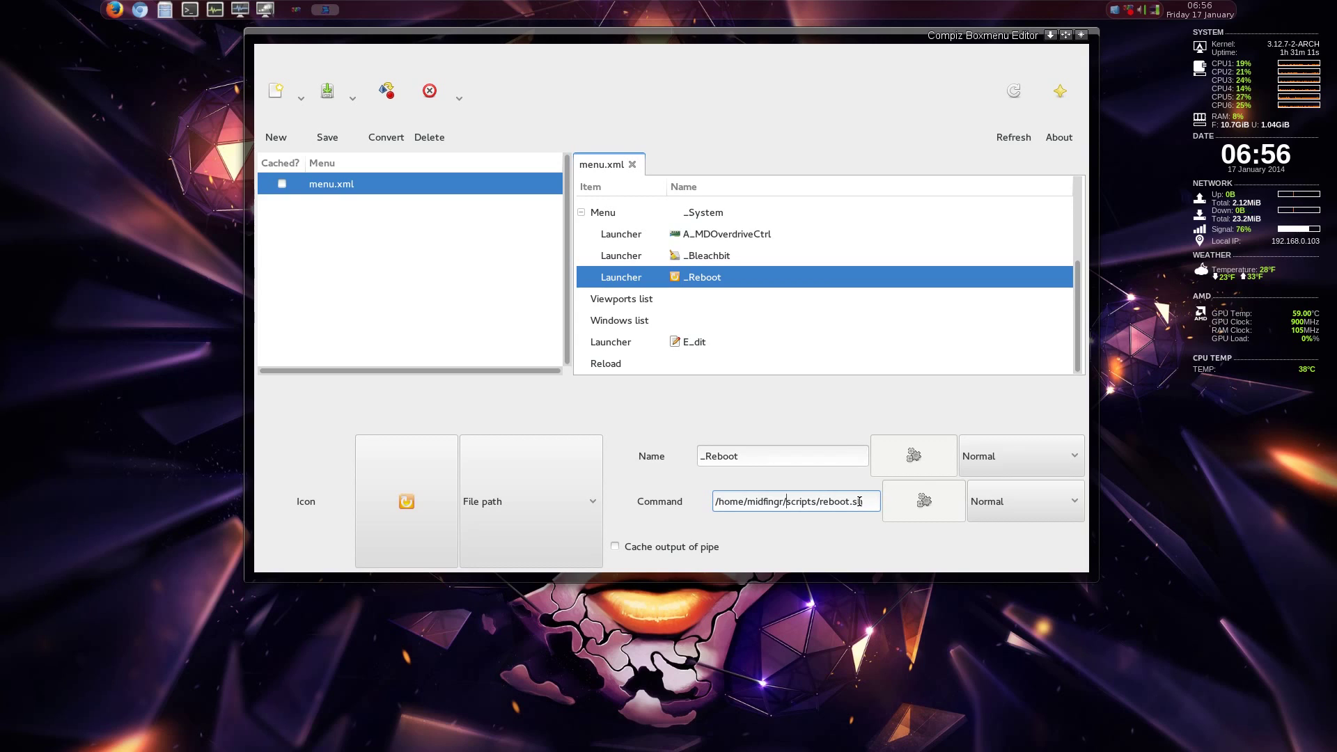
click(863, 502)
- Open shutdown.sh from the scripts folder in Leafpad and type the 'sudo shutdown -h -P now' command
double_click(801, 501)
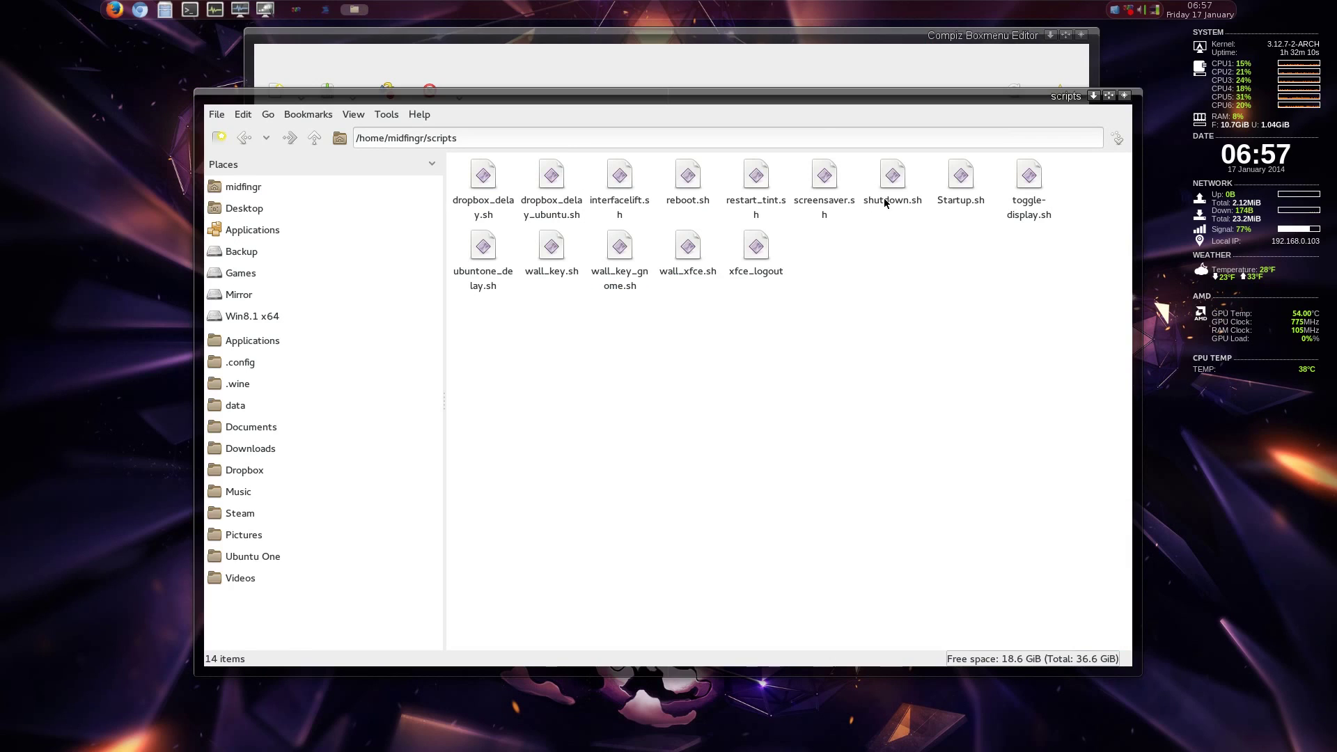
right_click(887, 202)
click(934, 227)
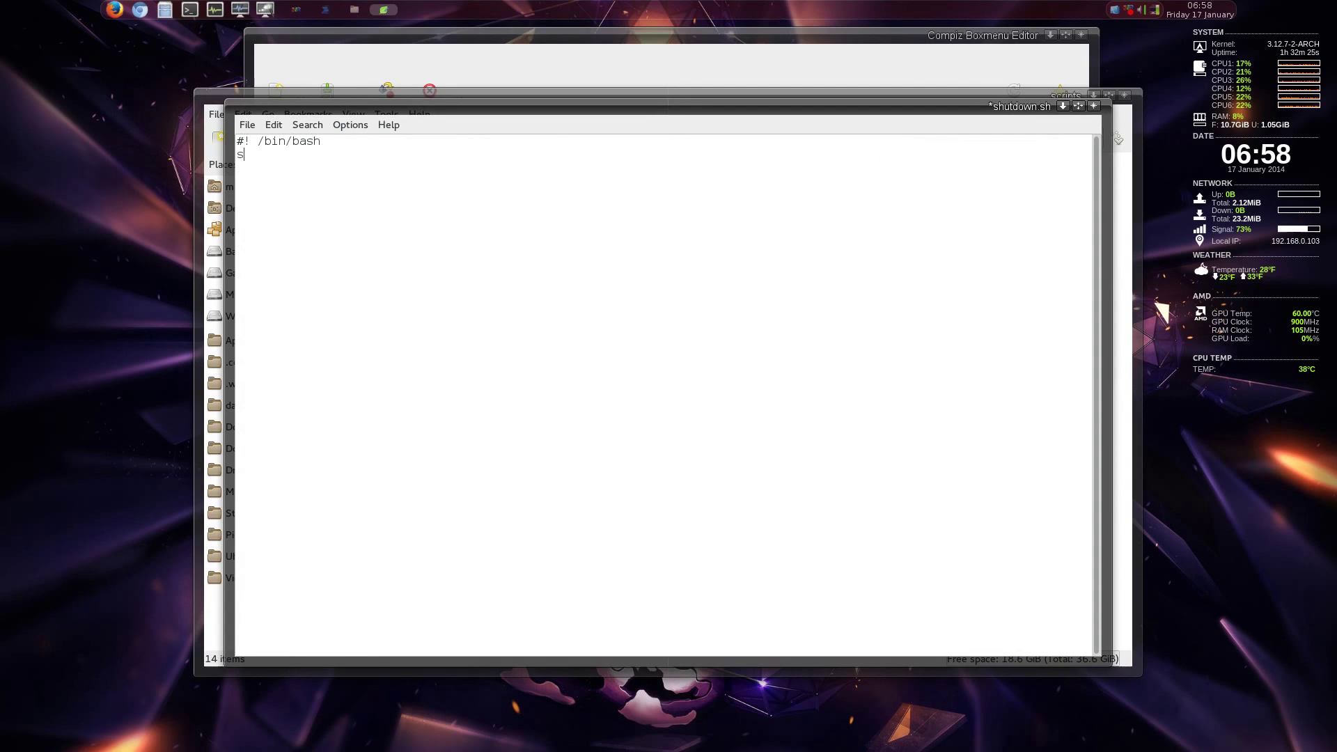
text(udo shutdown)
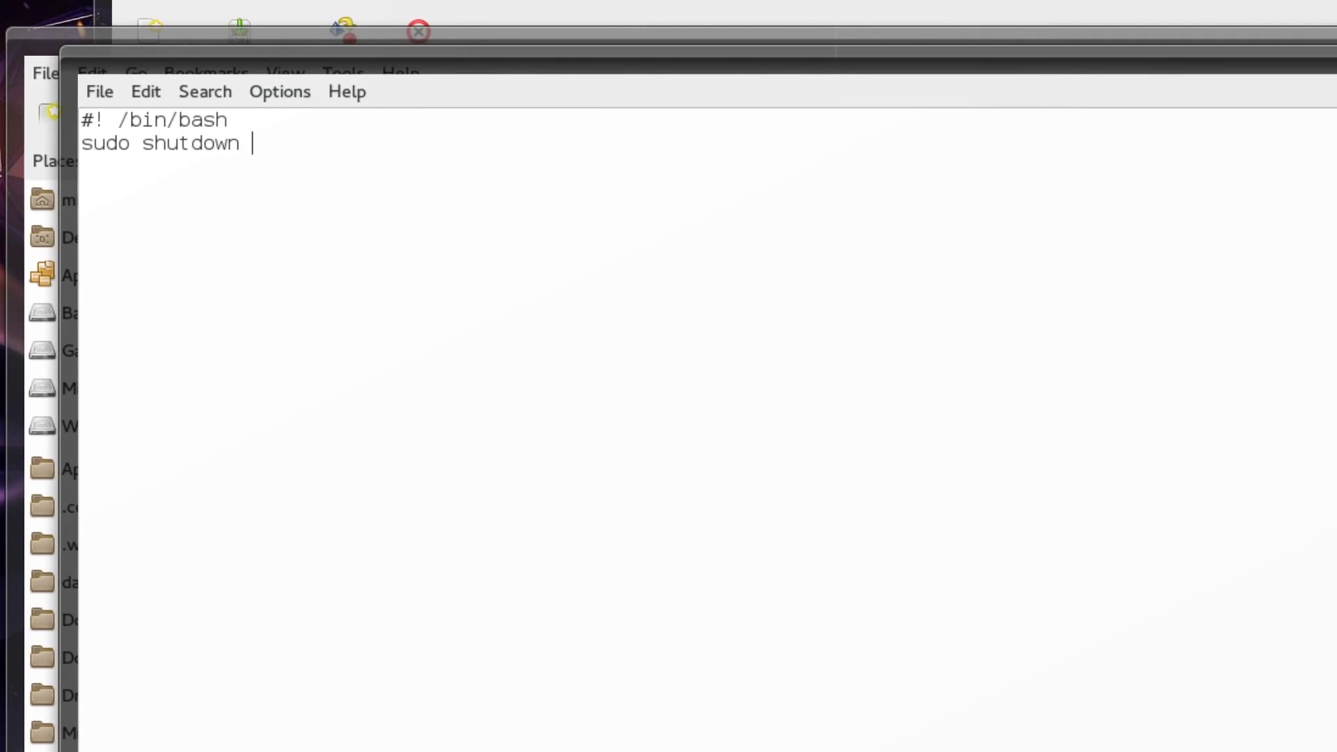
text( -h -P now)
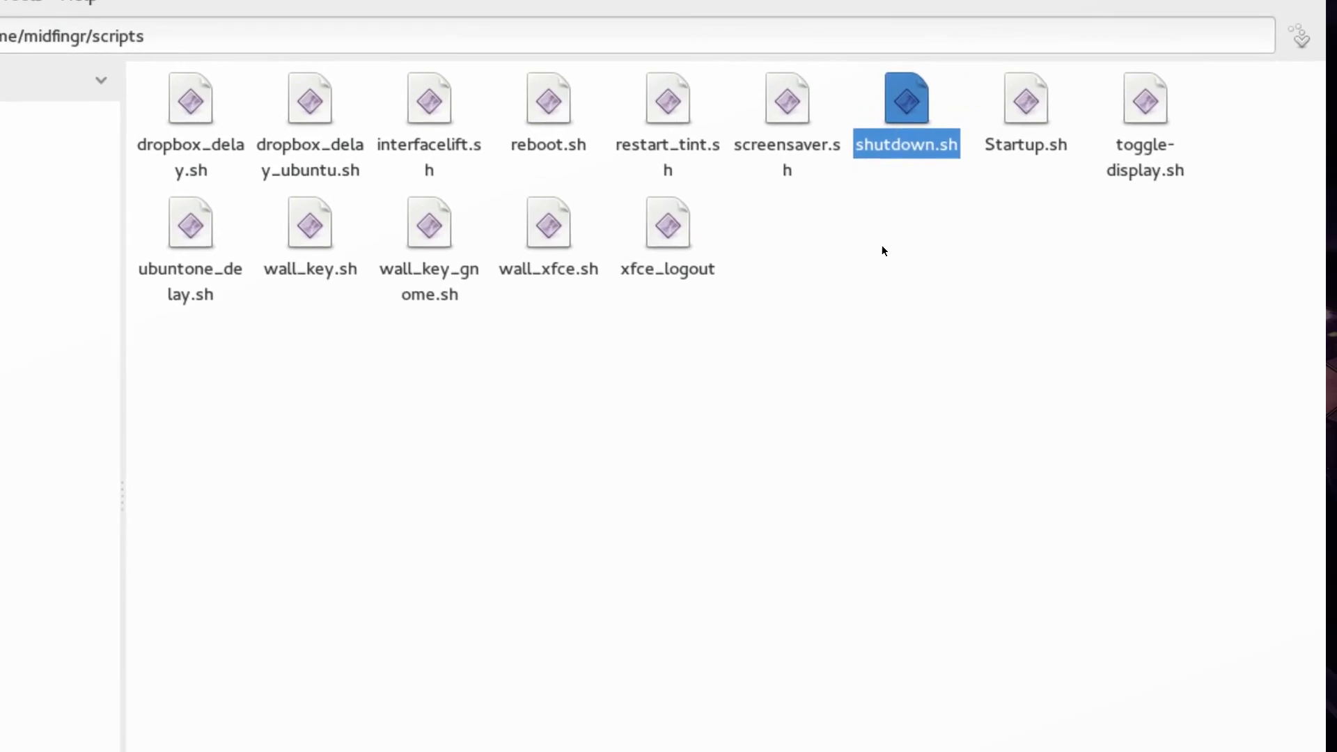
- In a terminal in the scripts folder, list the files and run 'chmod +x shutdown.sh'
right_click(909, 150)
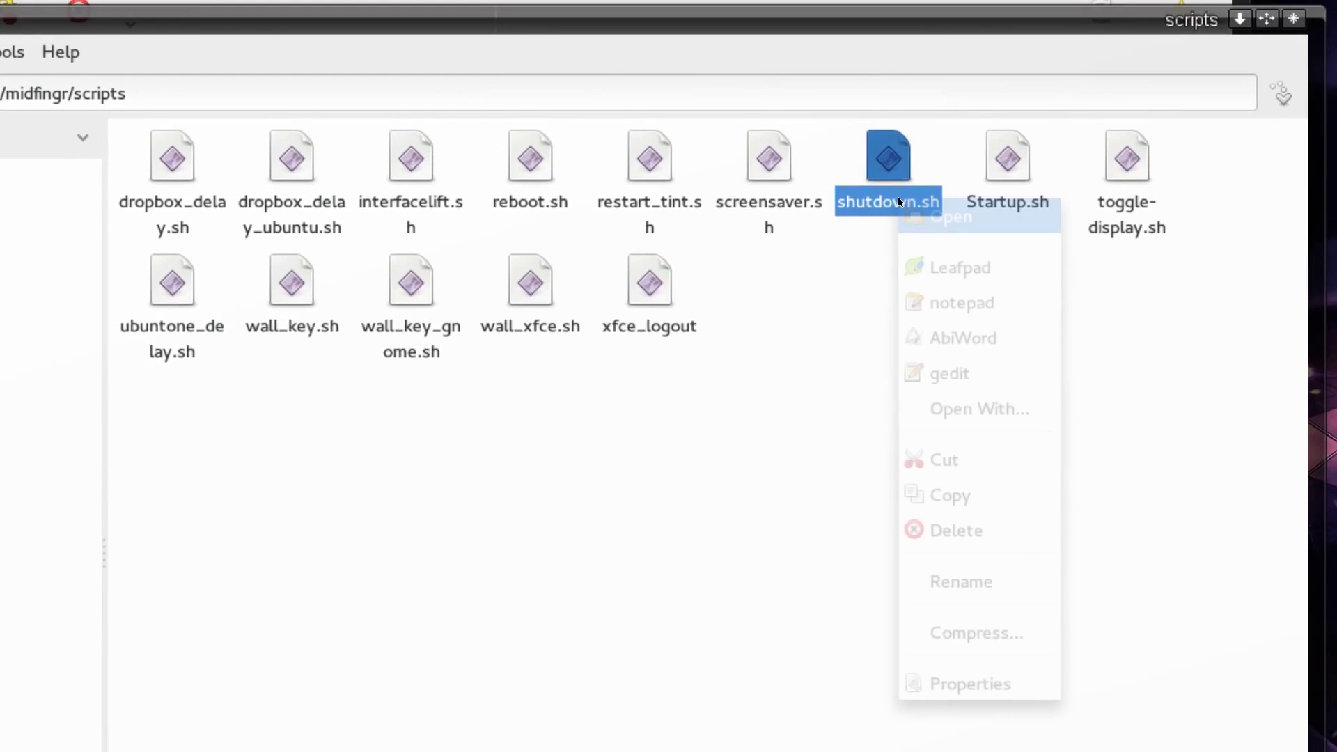
key(ctrl+alt+t)
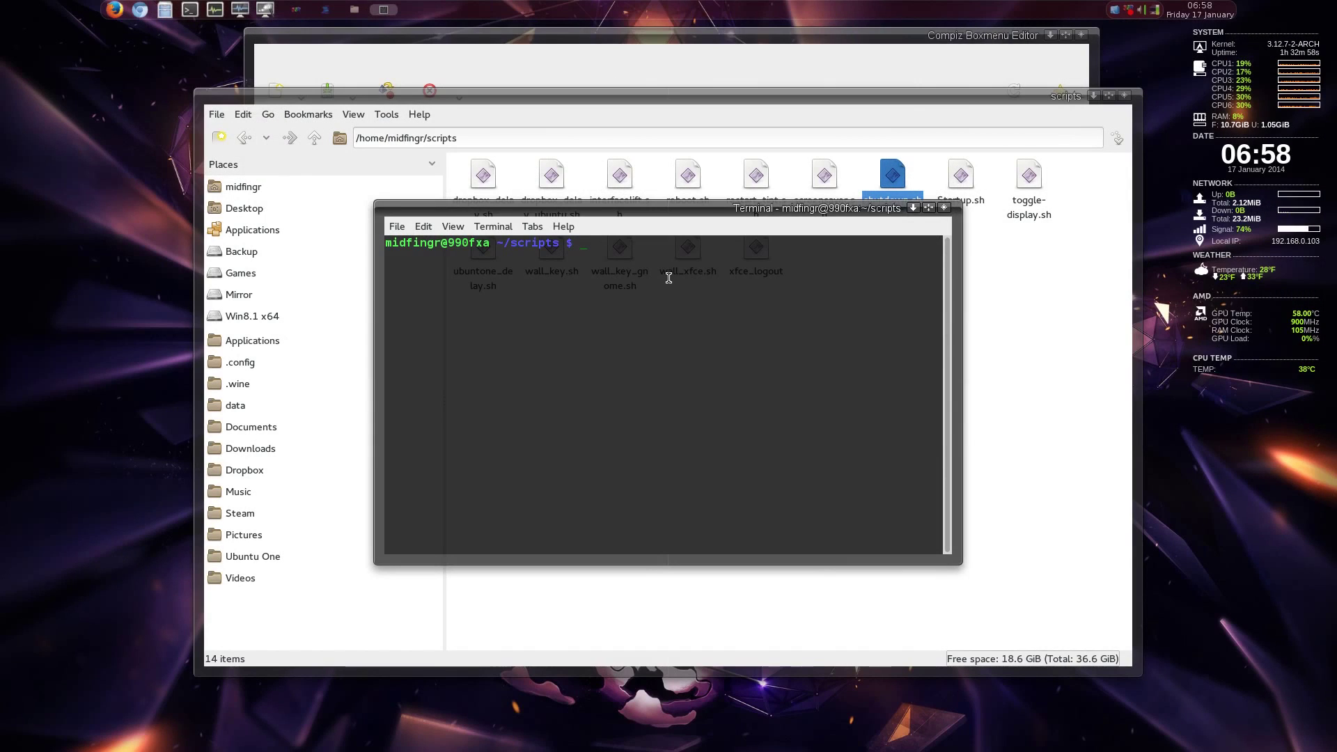
text(ls)
key(Return)
text(c)
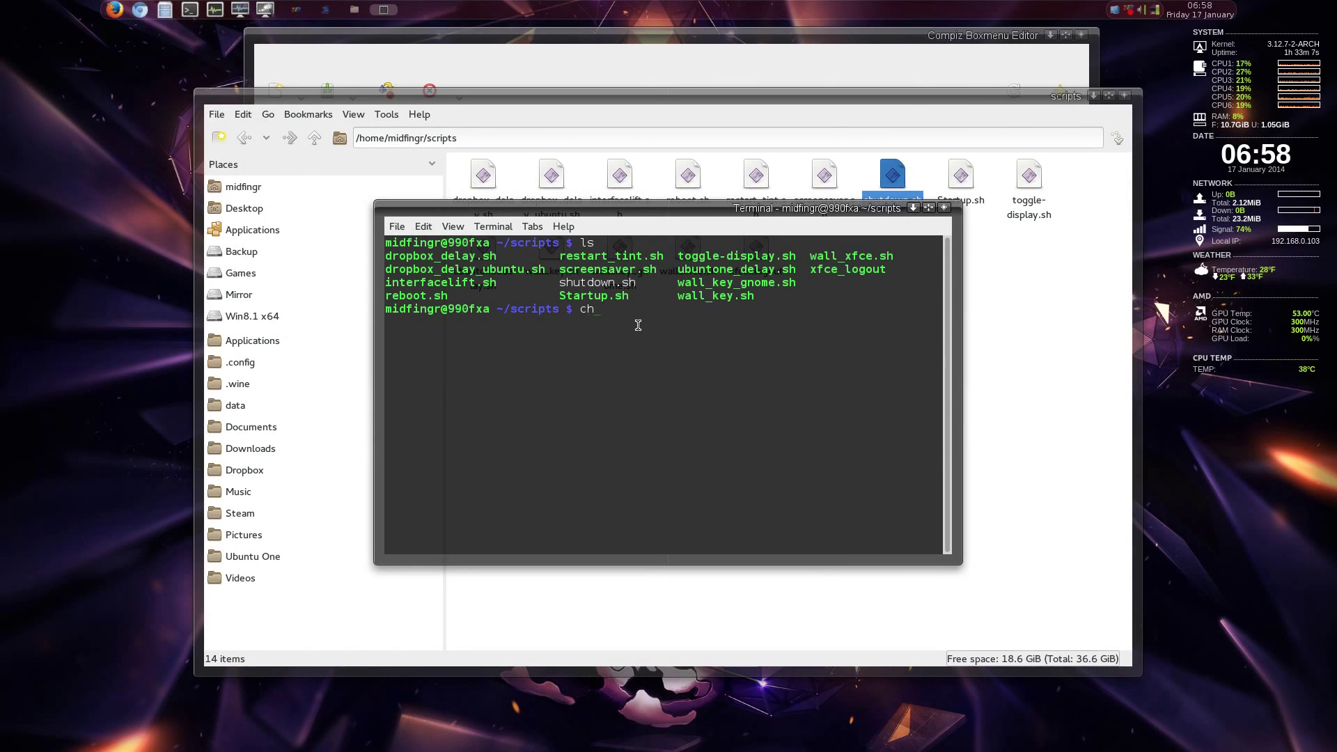
text(hmod +x)
right_click(637, 325)
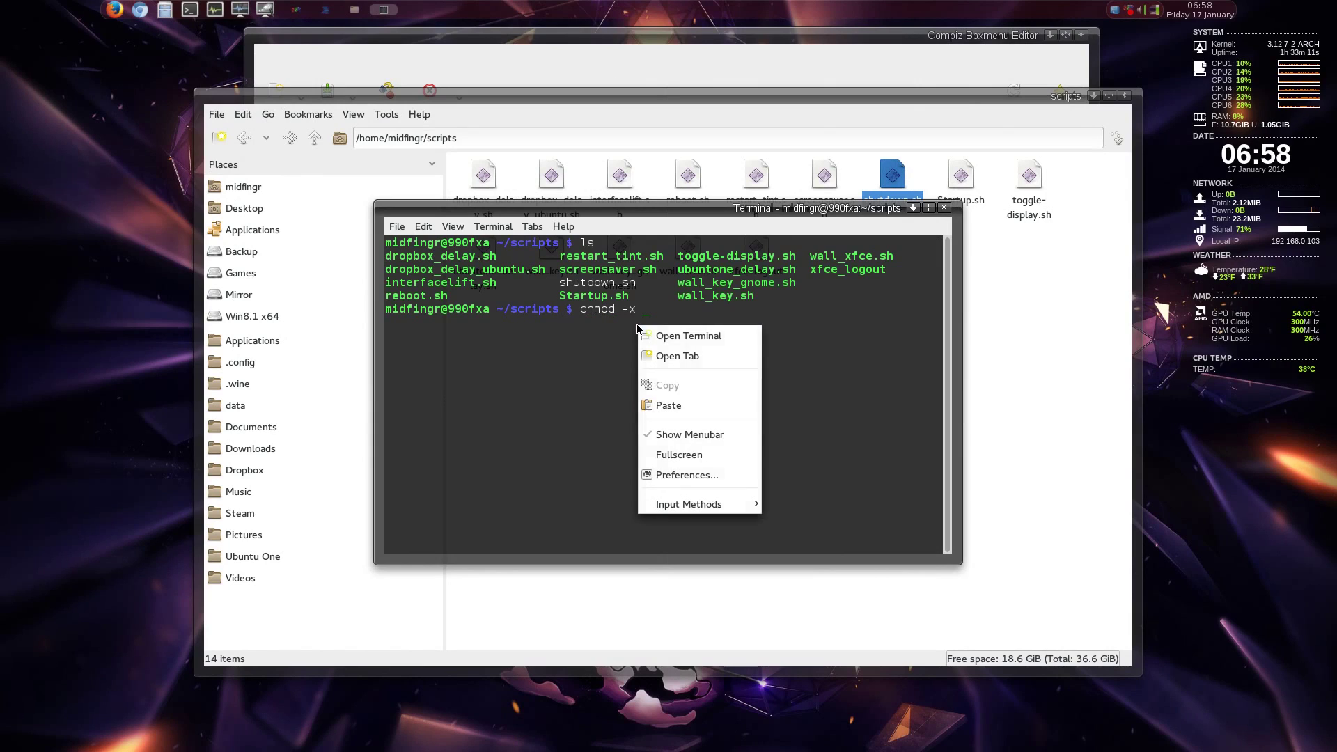
click(696, 404)
key(Return)
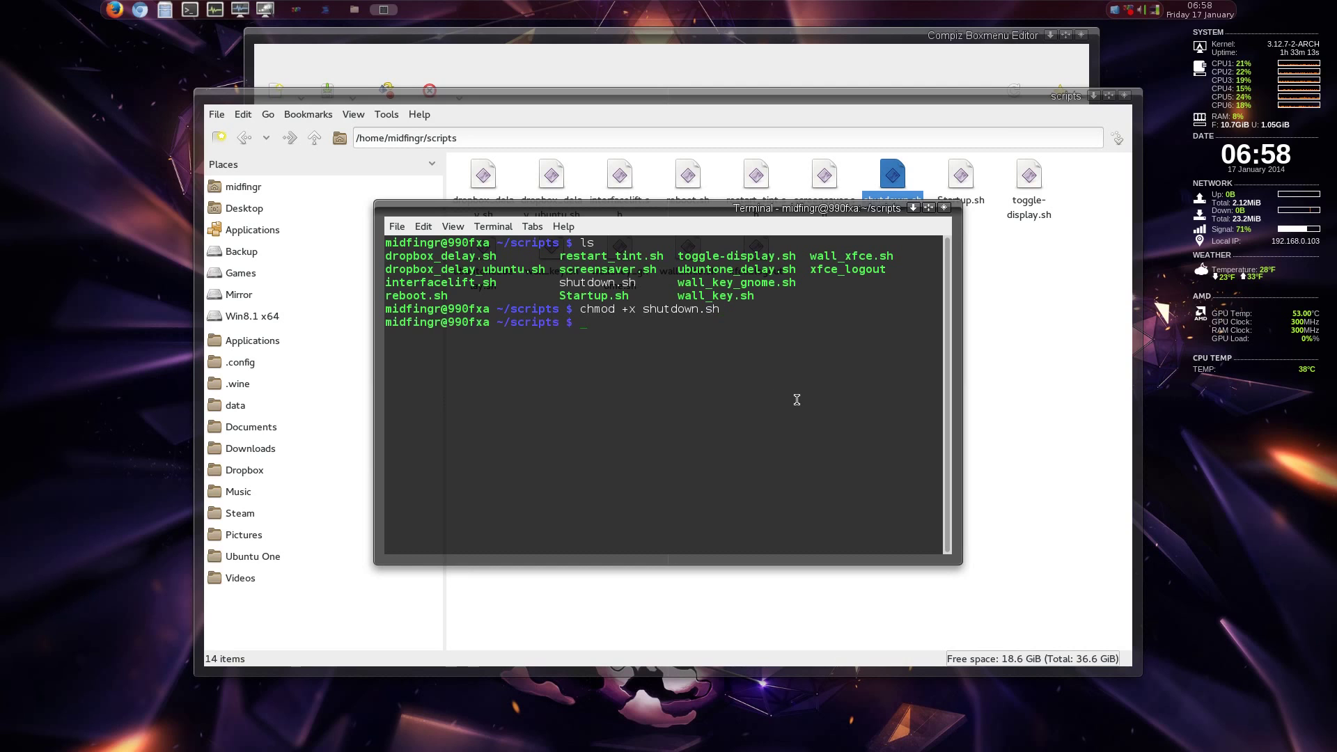
- Clear and relist to confirm shutdown.sh is executable, then exit back to Boxmenu Editor
key(ctrl+l)
text(ls)
key(Return)
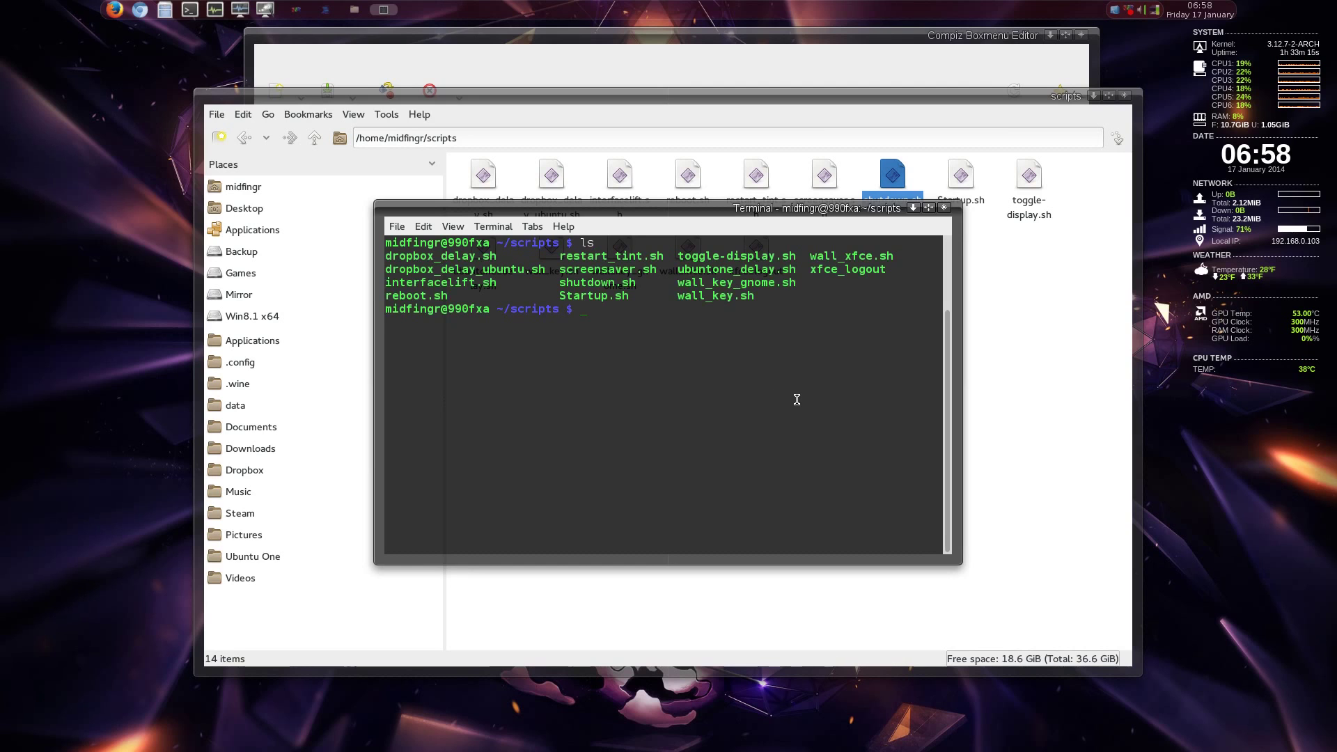
double_click(596, 284)
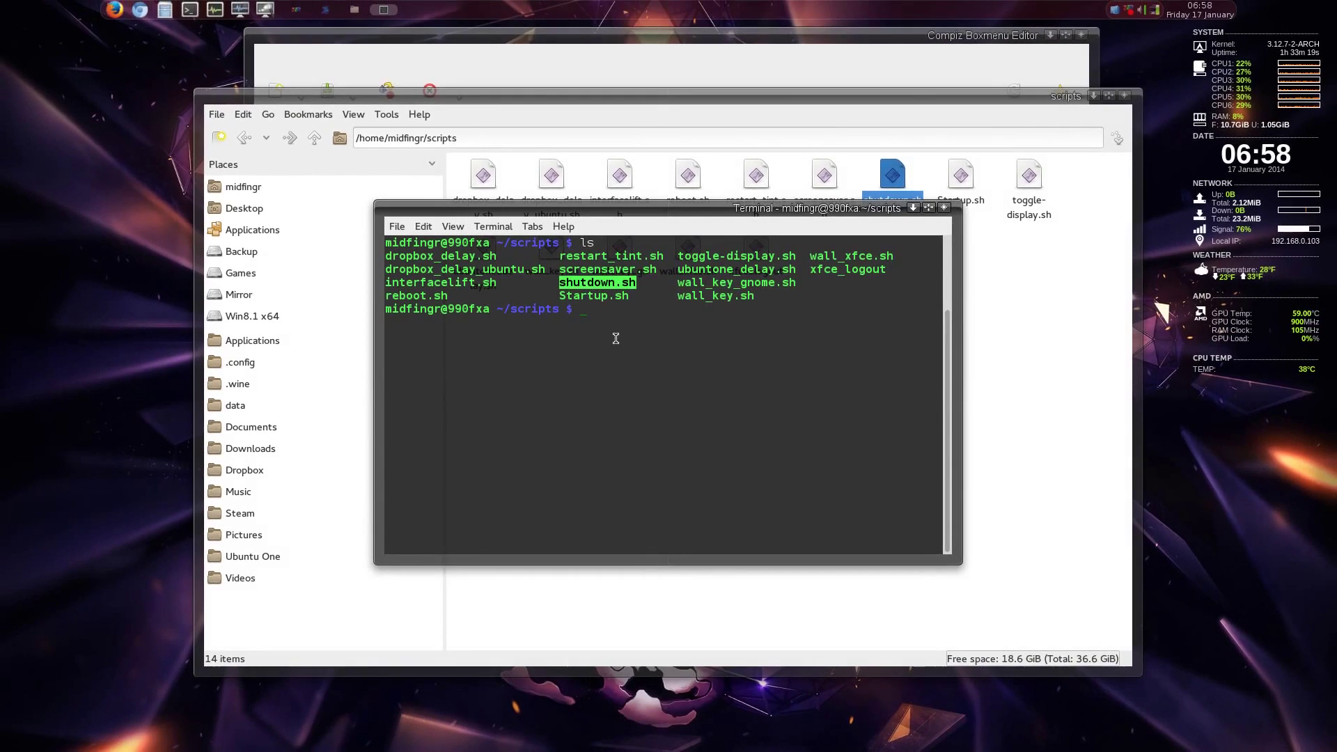
click(606, 318)
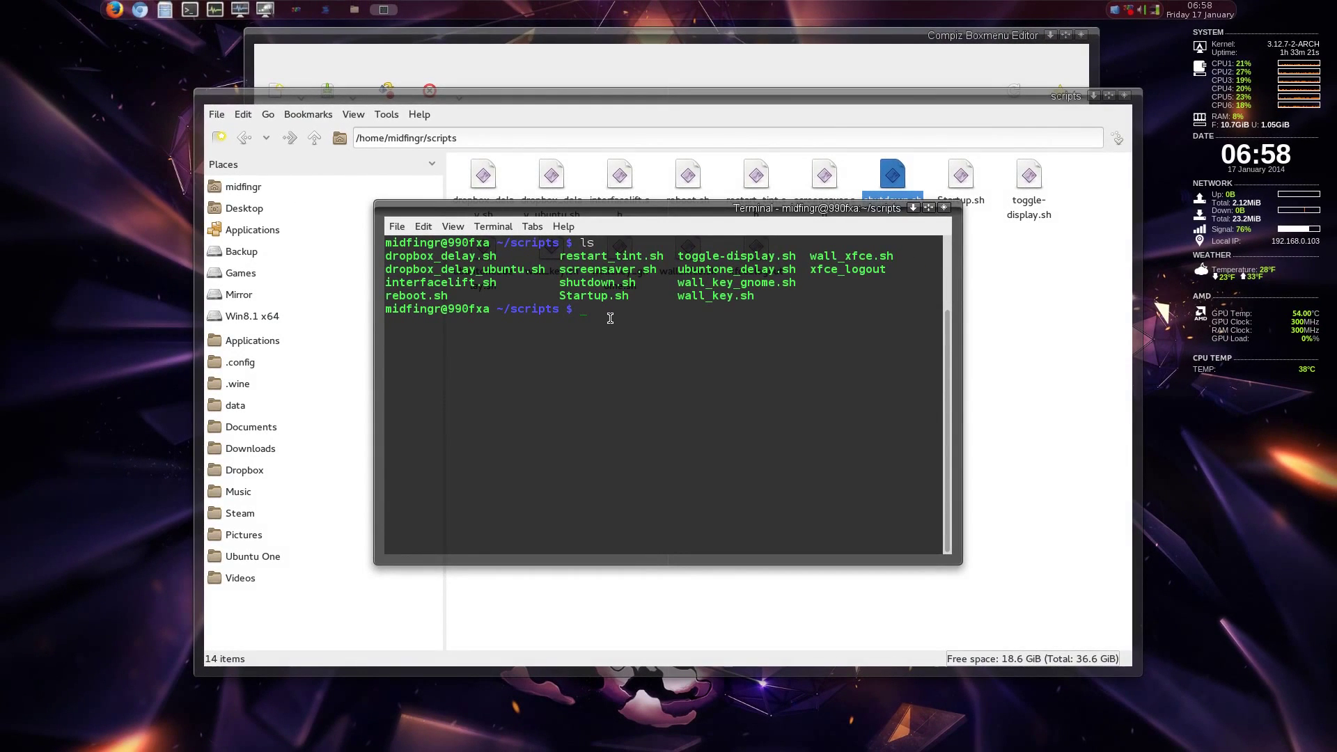
key(ctrl+d)
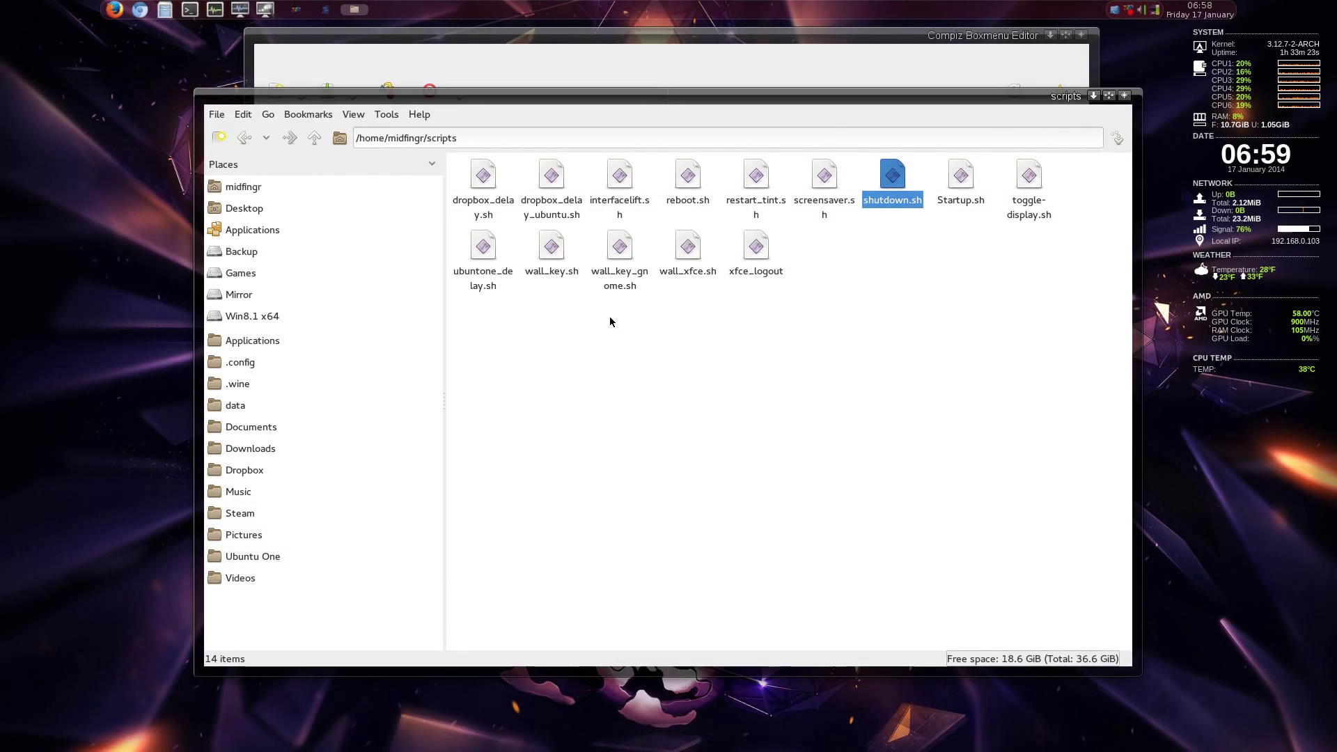
key(alt+Tab)
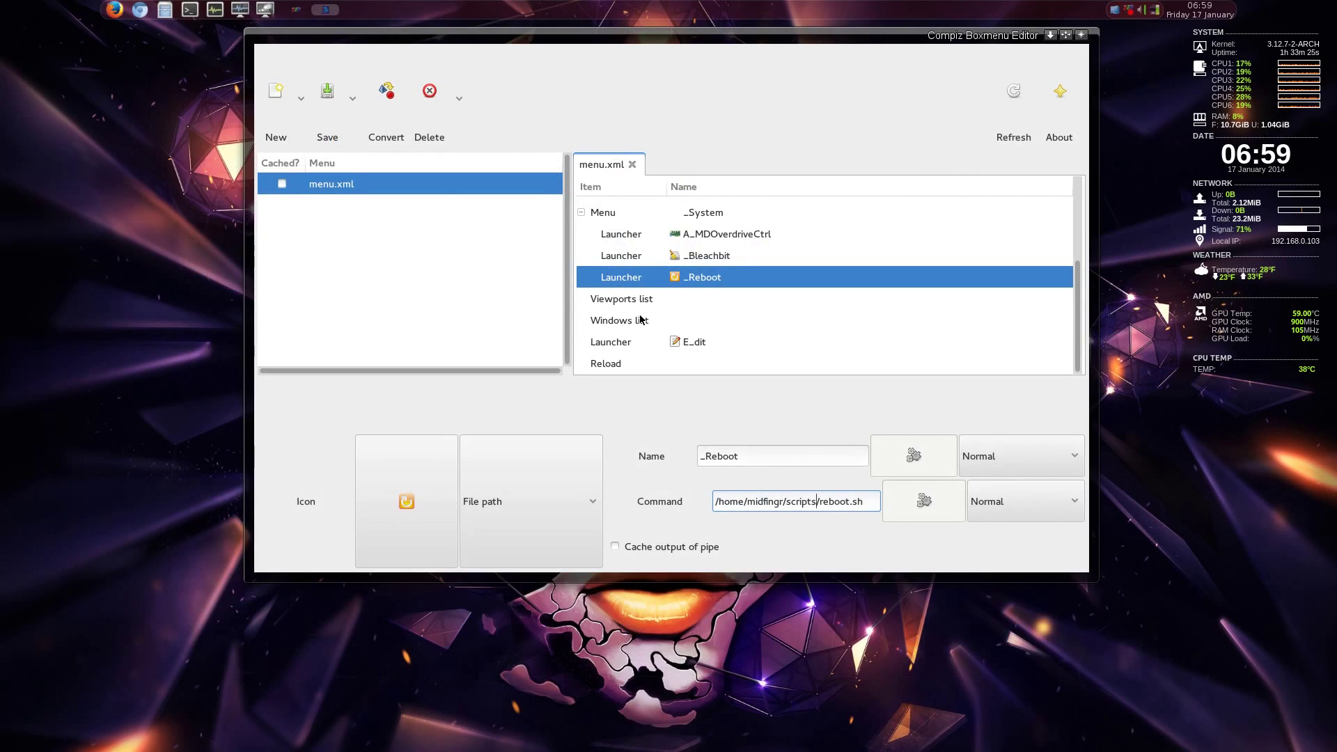
- Add a new launcher below _Reboot and set its icon type to File path
click(286, 131)
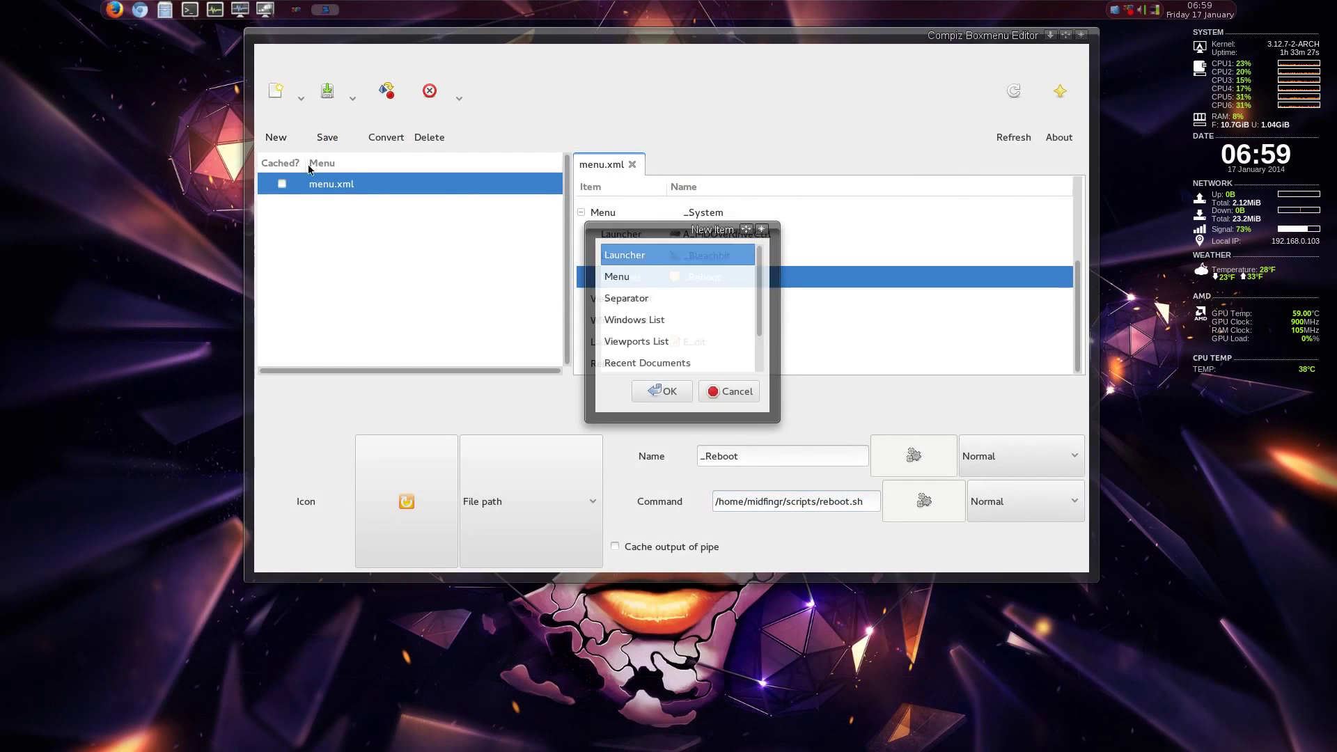
click(660, 392)
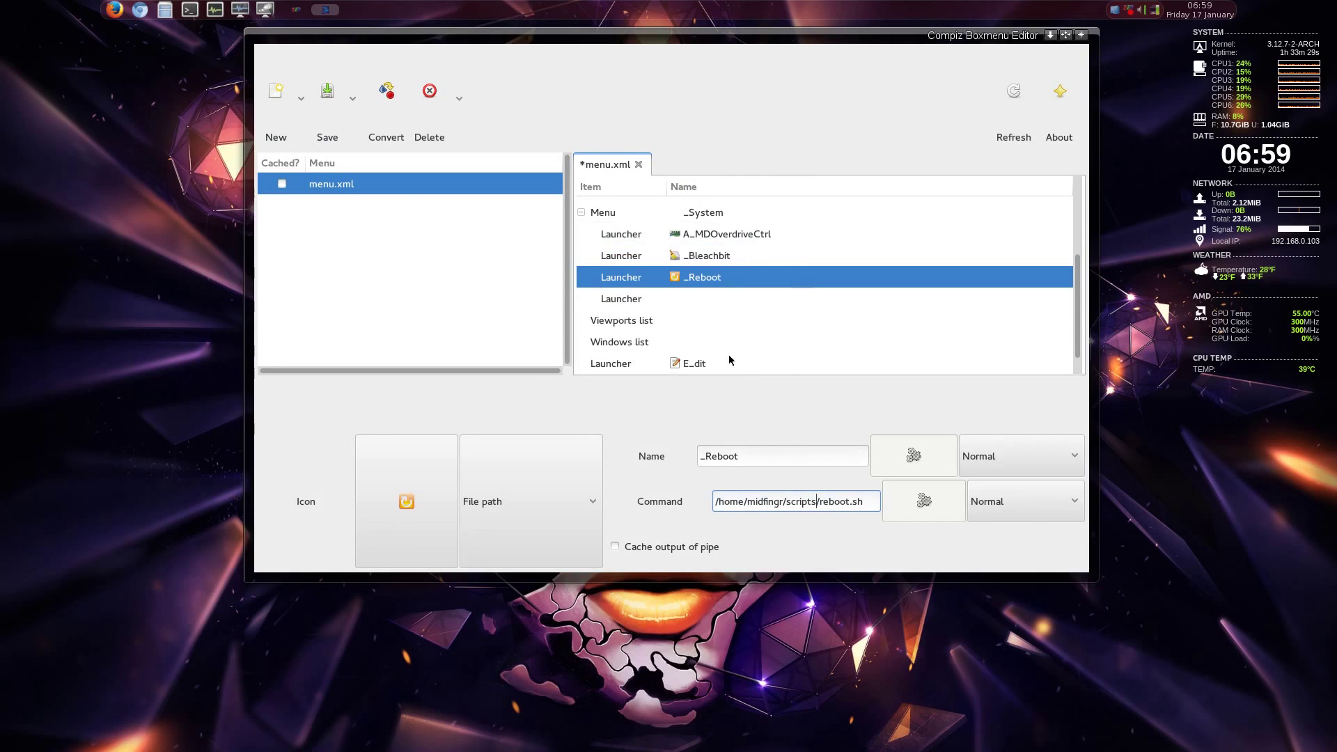
click(657, 304)
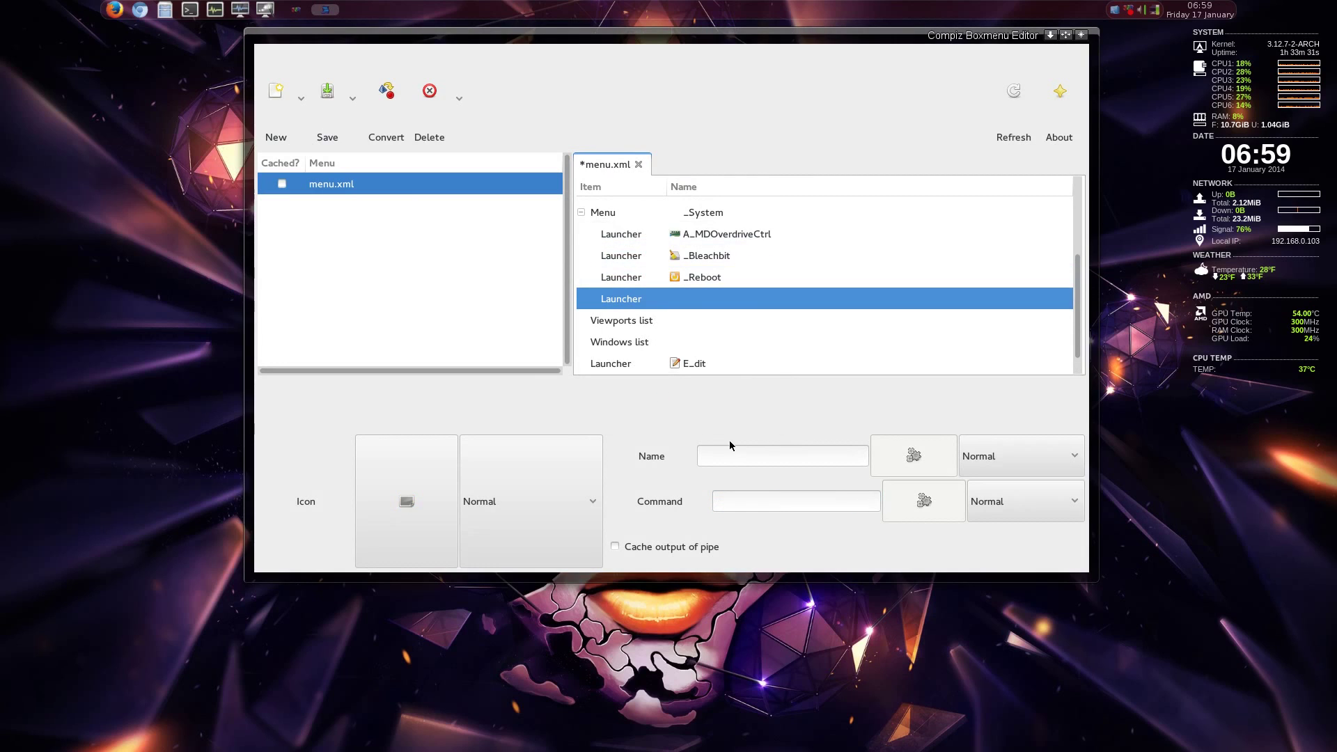
click(514, 508)
click(516, 525)
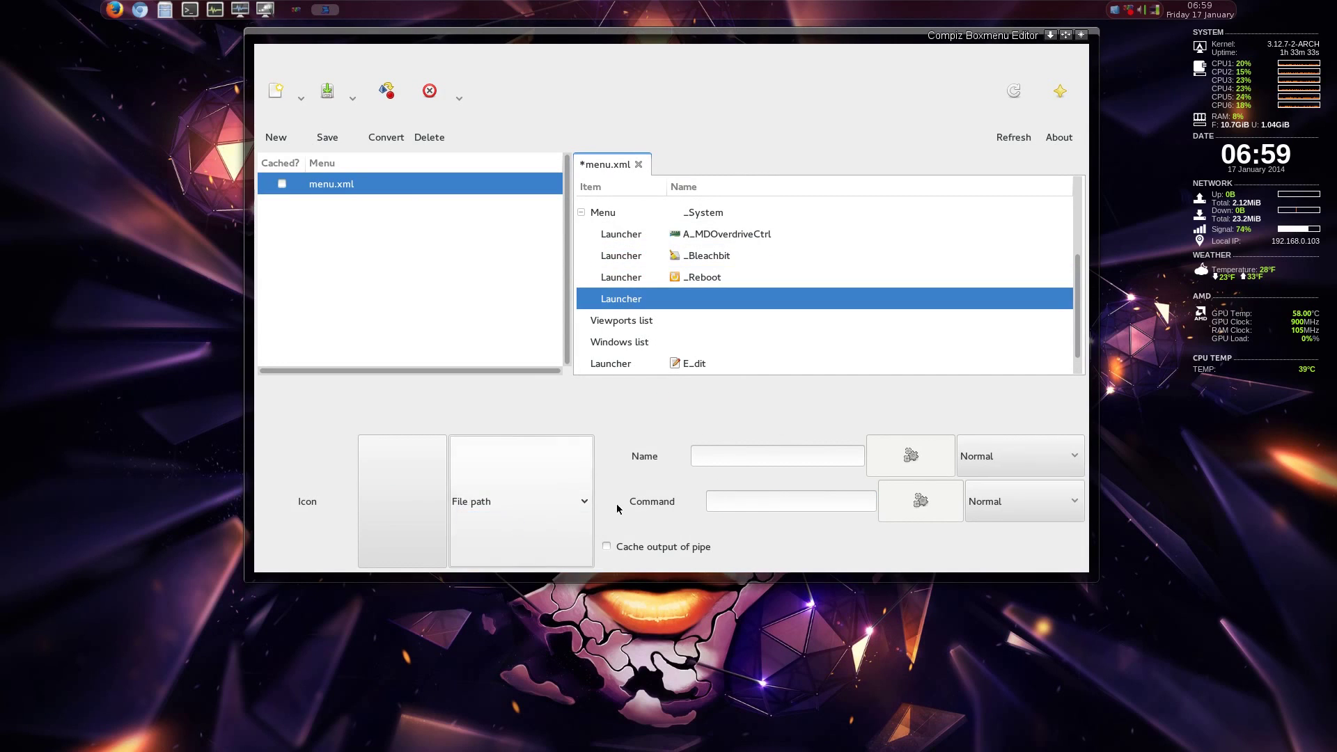
- Name the new launcher 'Sh_utdown'
click(747, 461)
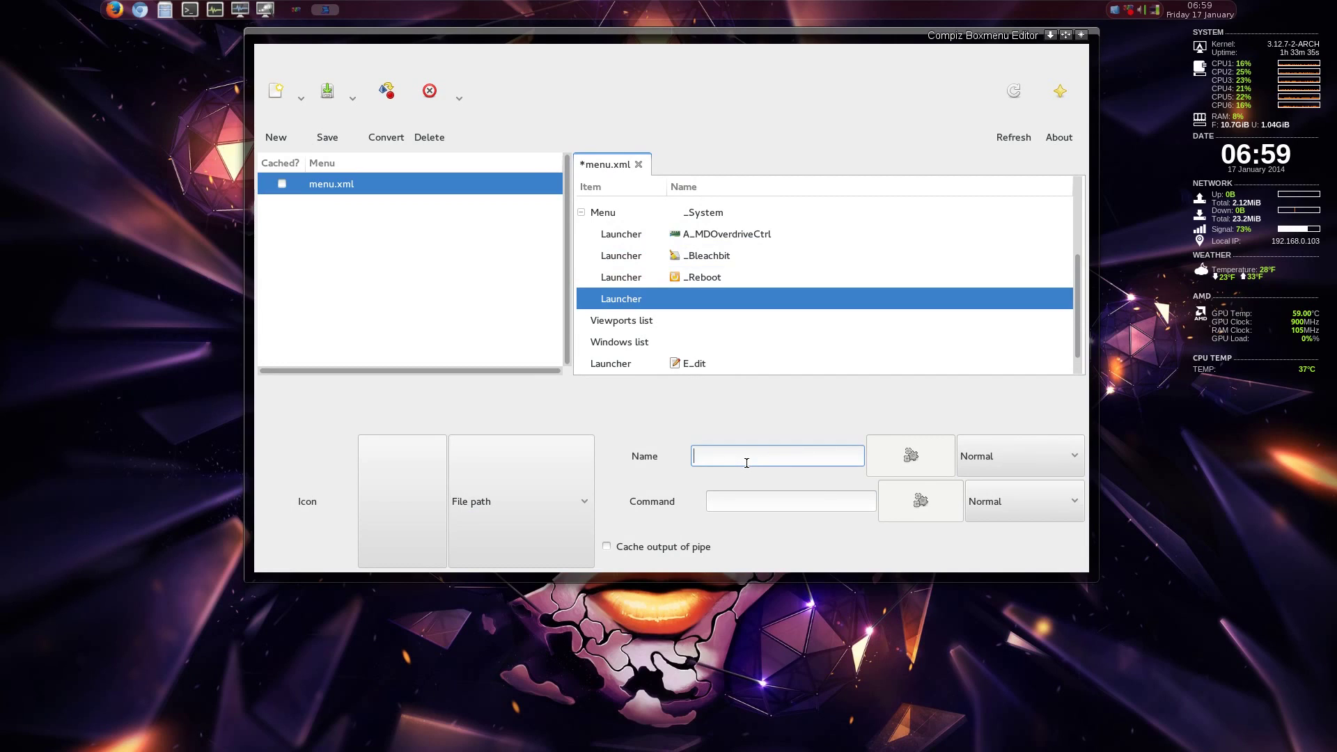
text(S)
key(BackSpace)
text(_)
text(Sh)
key(BackSpace)
key(BackSpace)
key(BackSpace)
text(Sh_utdown)
key(Tab)
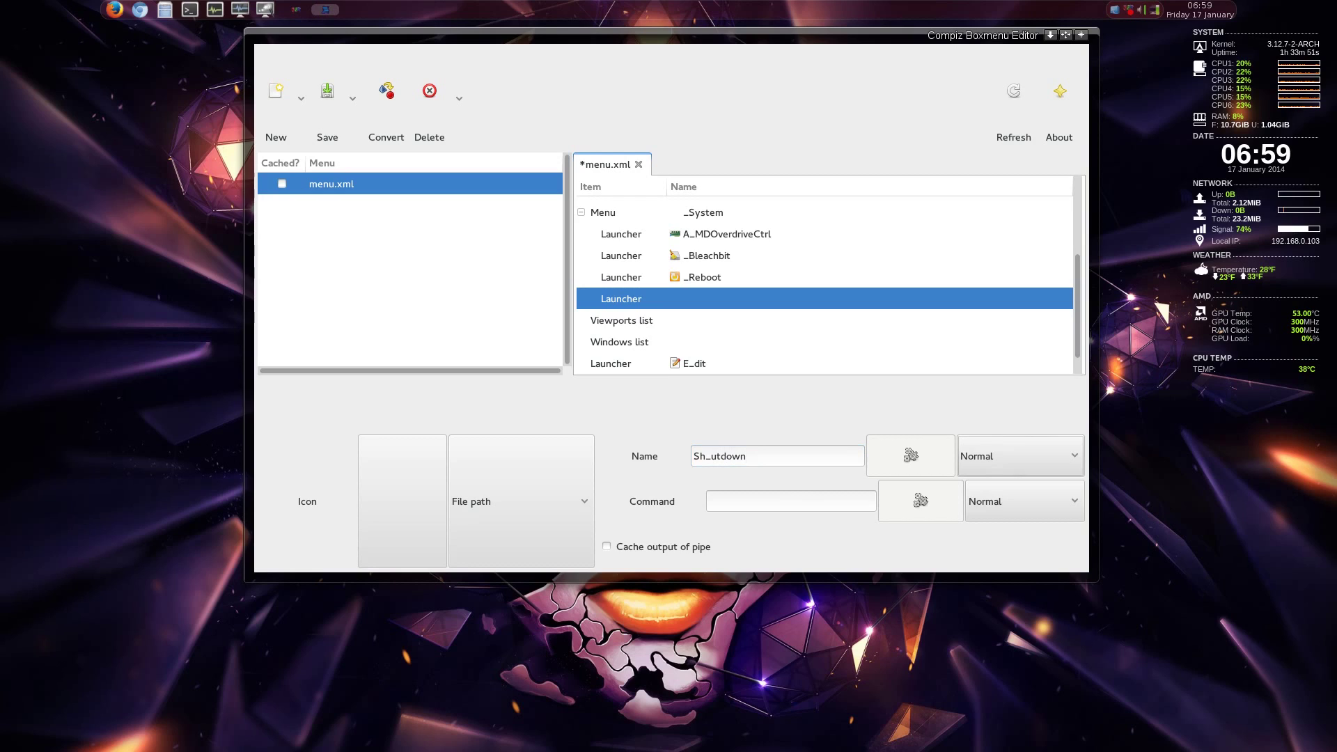
- Set the Sh_utdown launcher's command to the home folder's scripts/shutdown.sh path
click(742, 503)
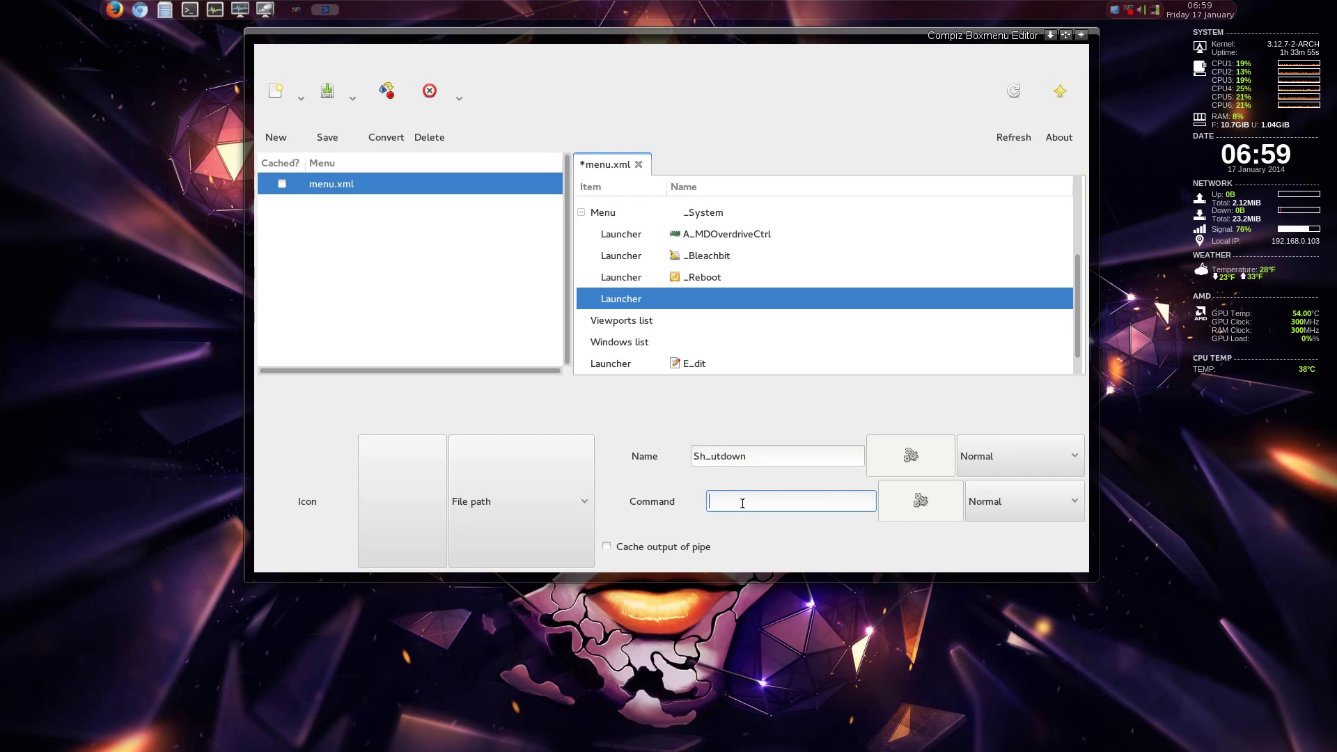
text(/home/midfingr/scripts/shutdown)
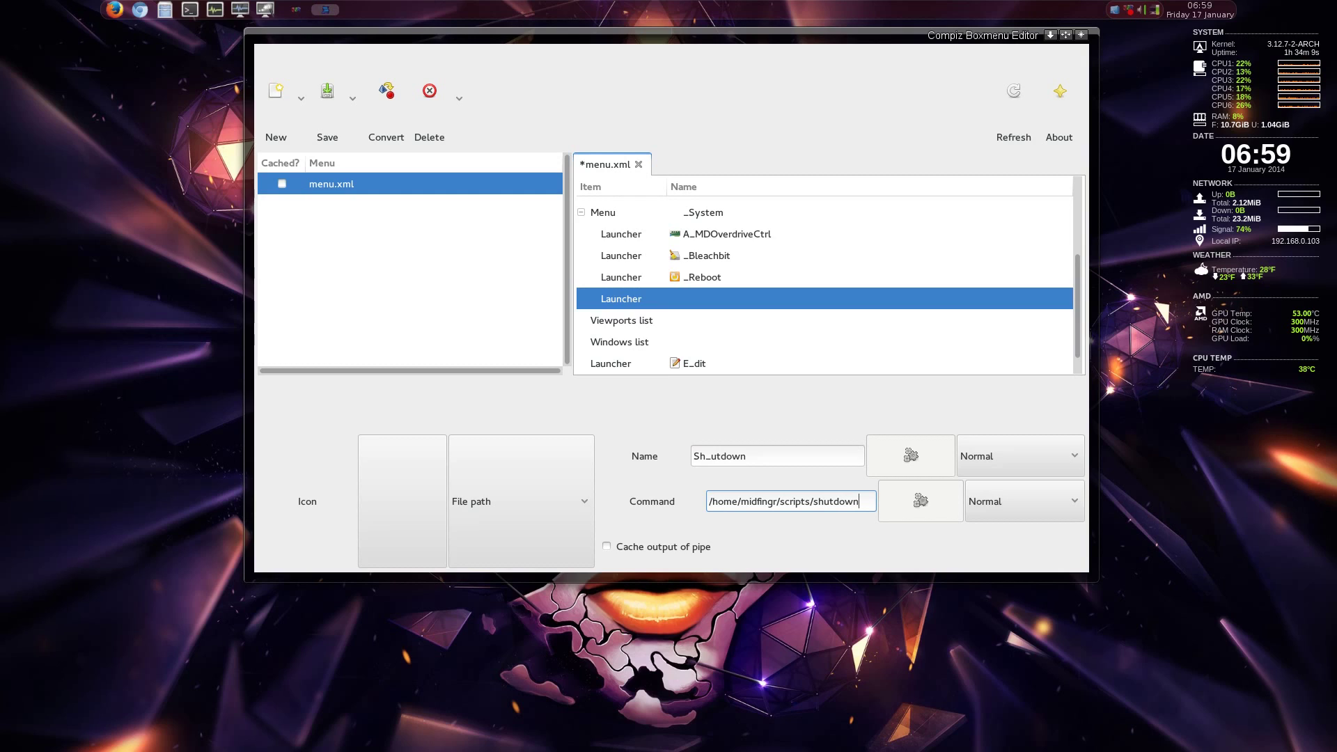
text(.sh)
- Browse the icon file chooser to the /usr/share/themes folder
click(398, 517)
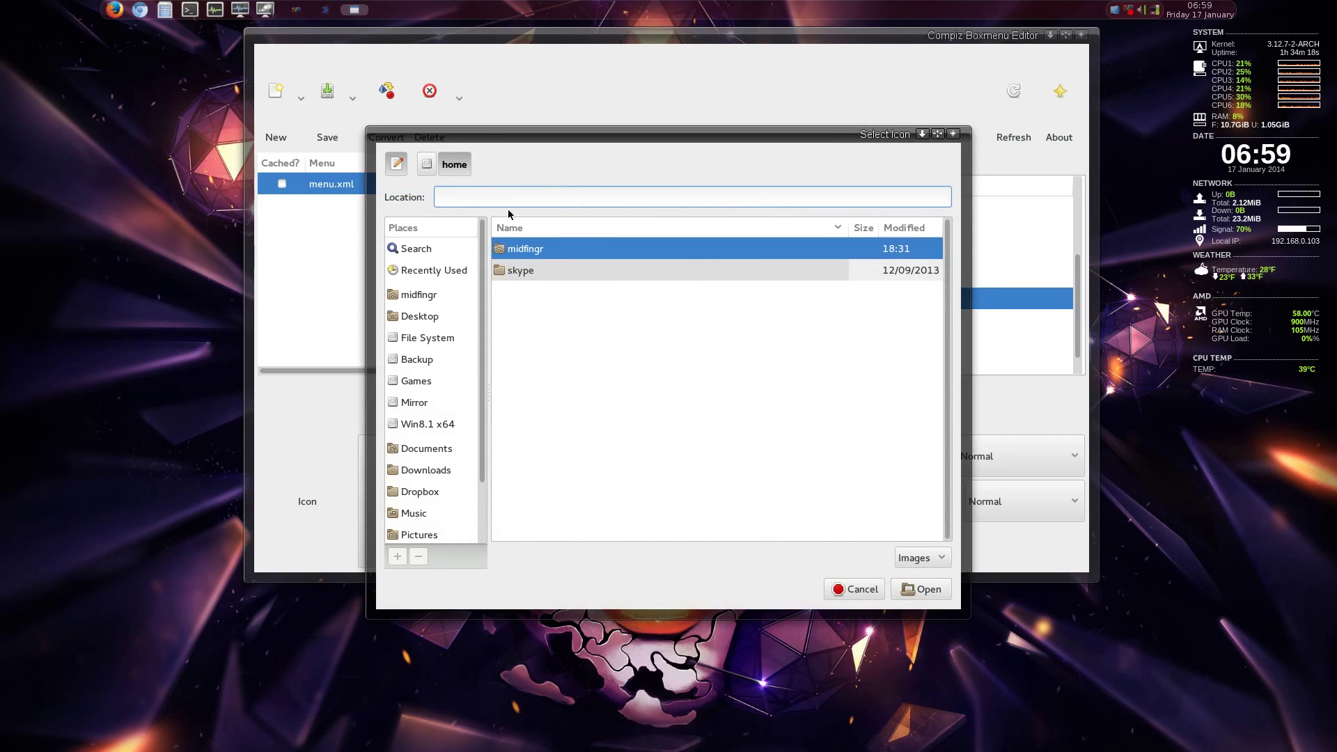
text(/usr/s)
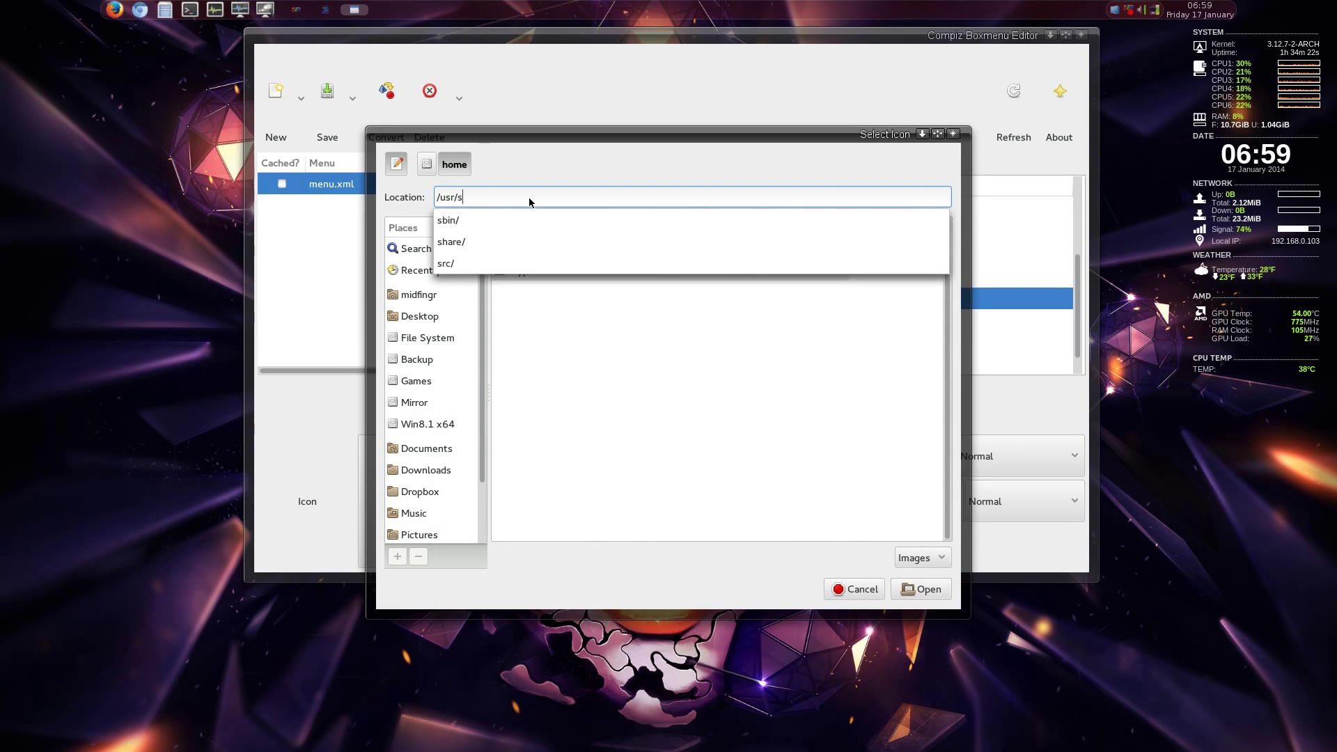
text(hare/the)
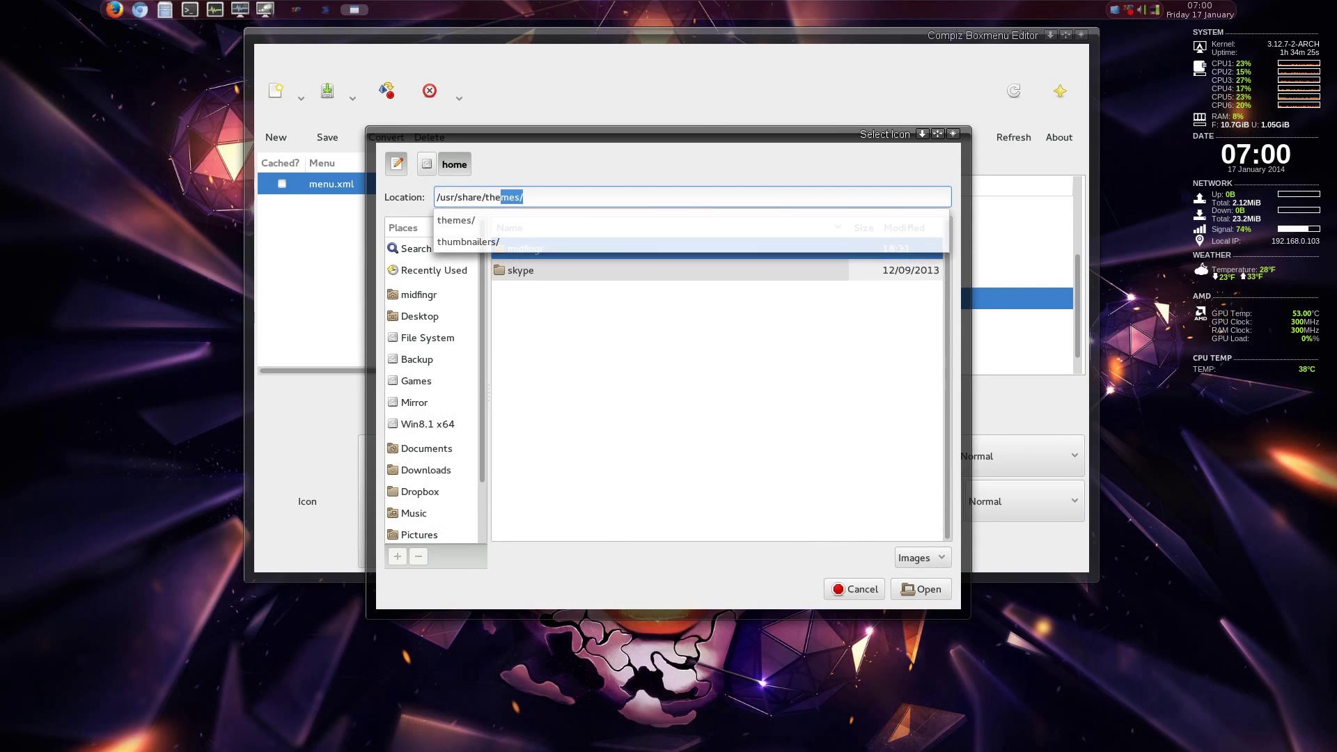
key(Tab)
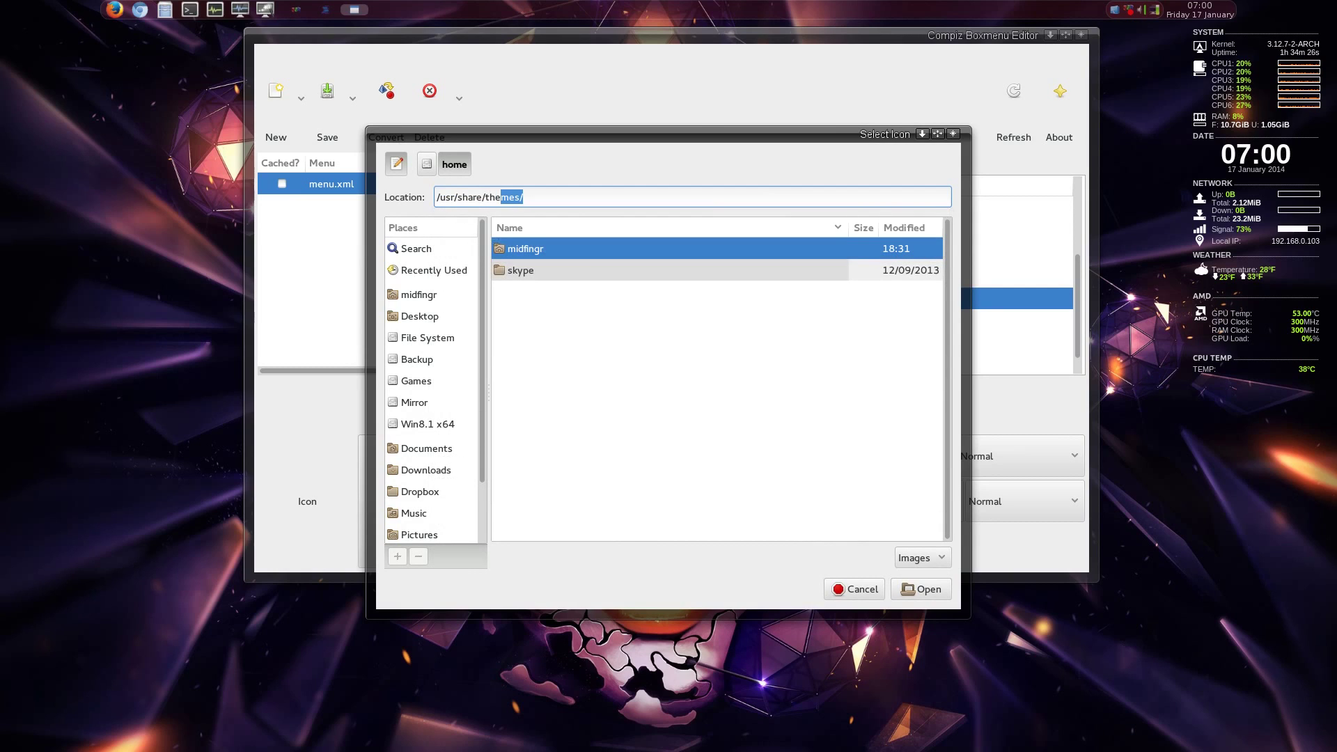
key(Return)
scroll(598, 404, down, 10)
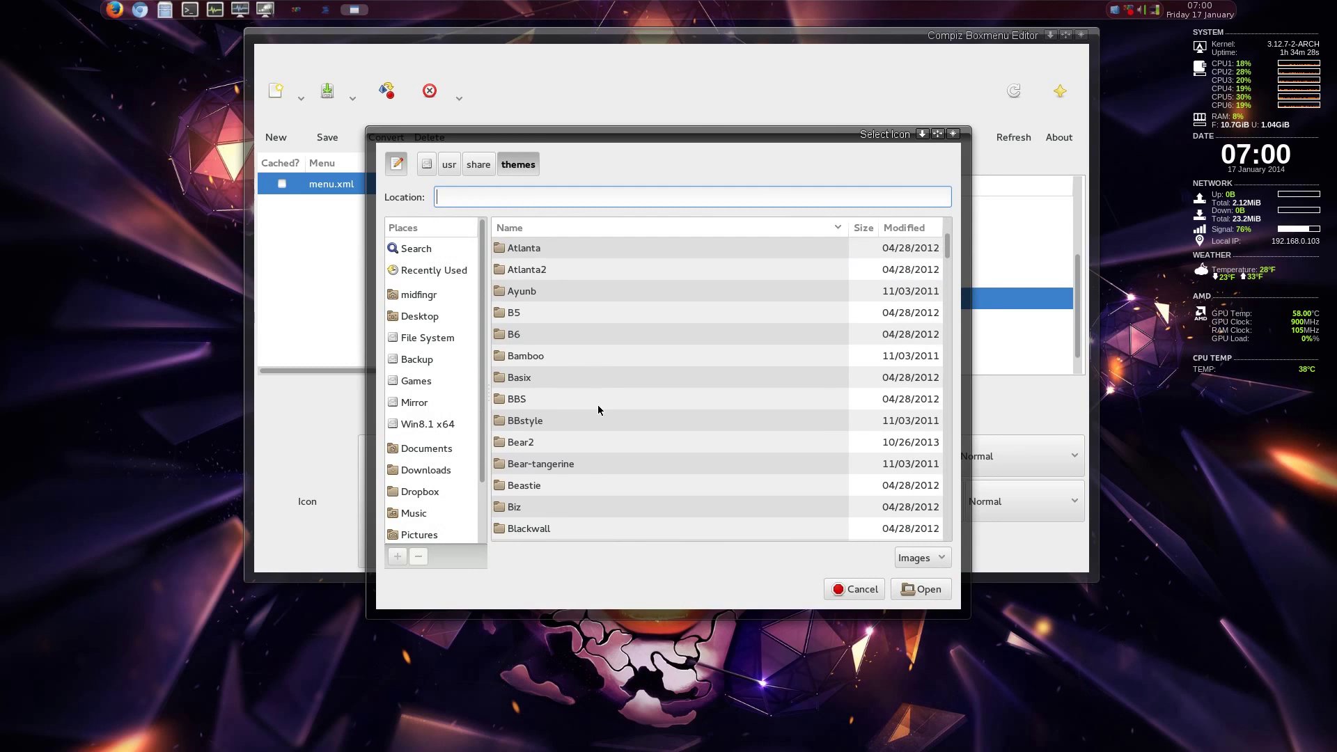
scroll(597, 407, down, 10)
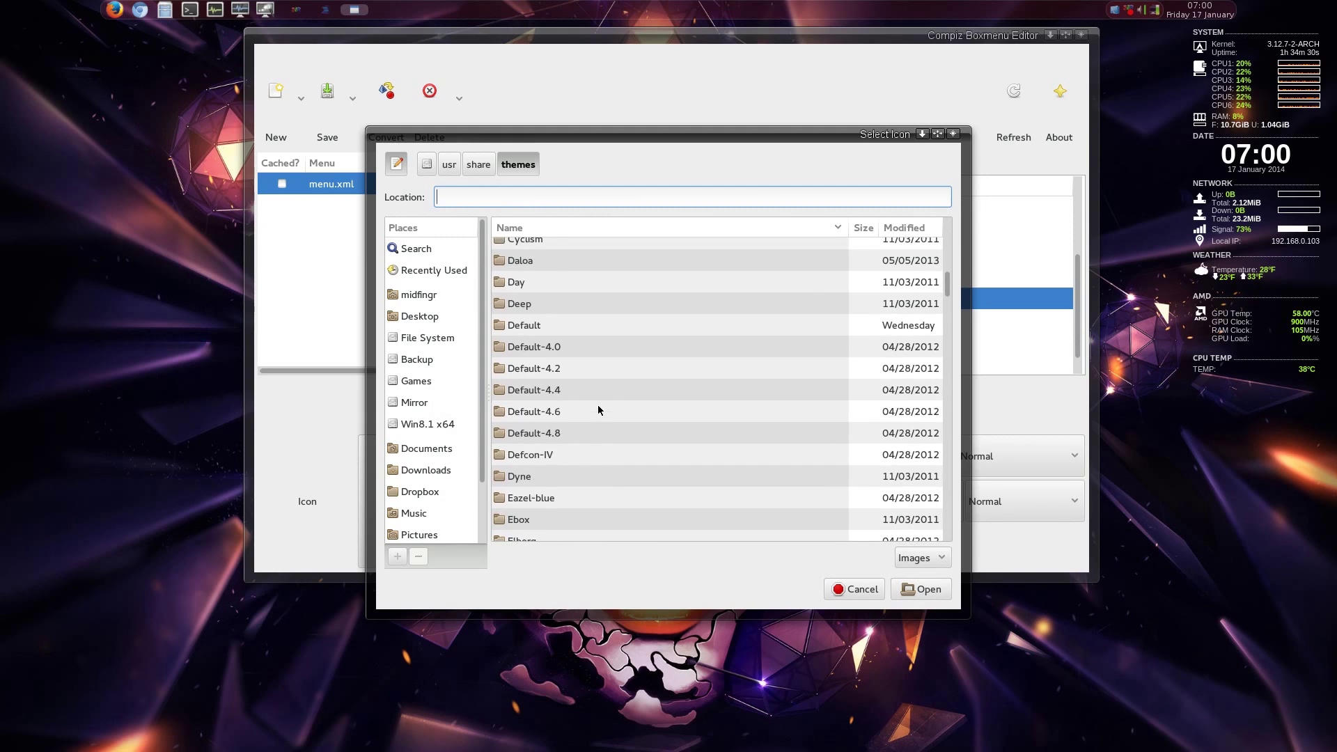
scroll(597, 410, down, 10)
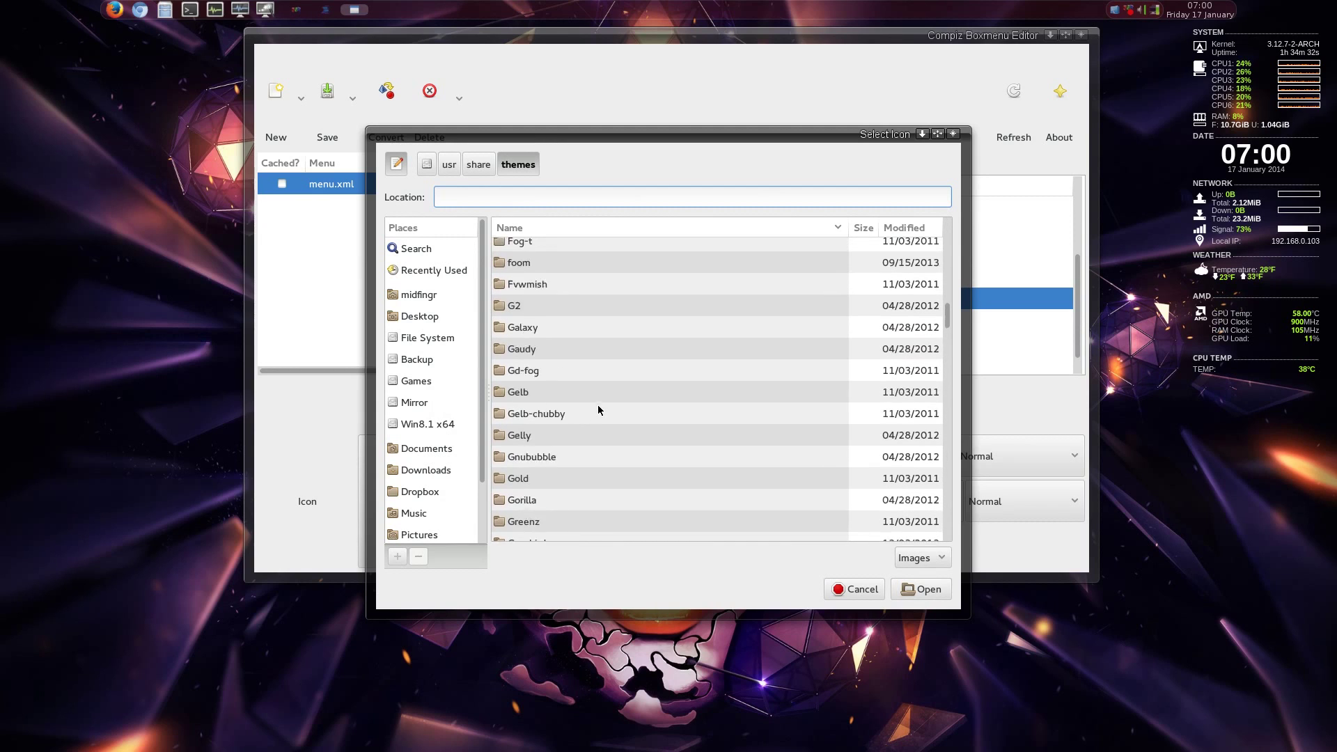
scroll(603, 421, down, 4)
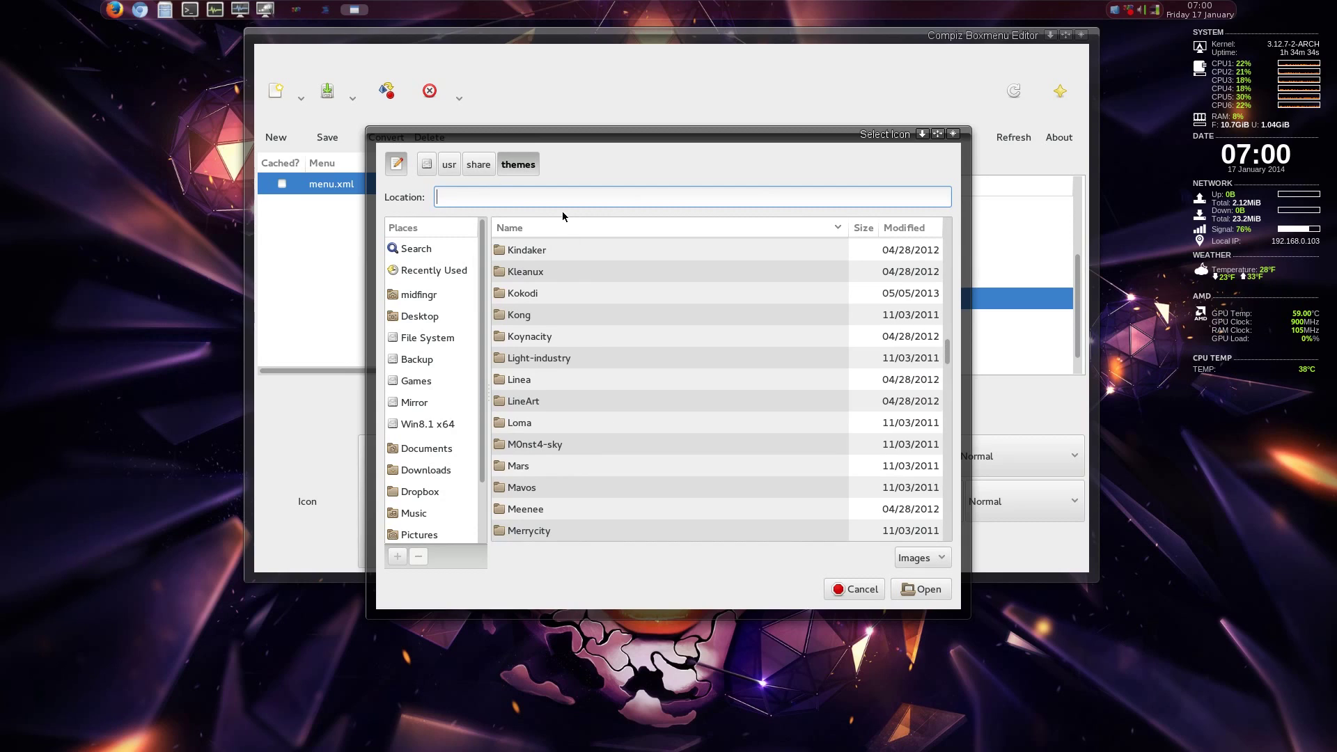
- Pick oxygen/oblogout/shutdown.png as the Sh_utdown launcher's icon
text(oxygen/)
key(Tab)
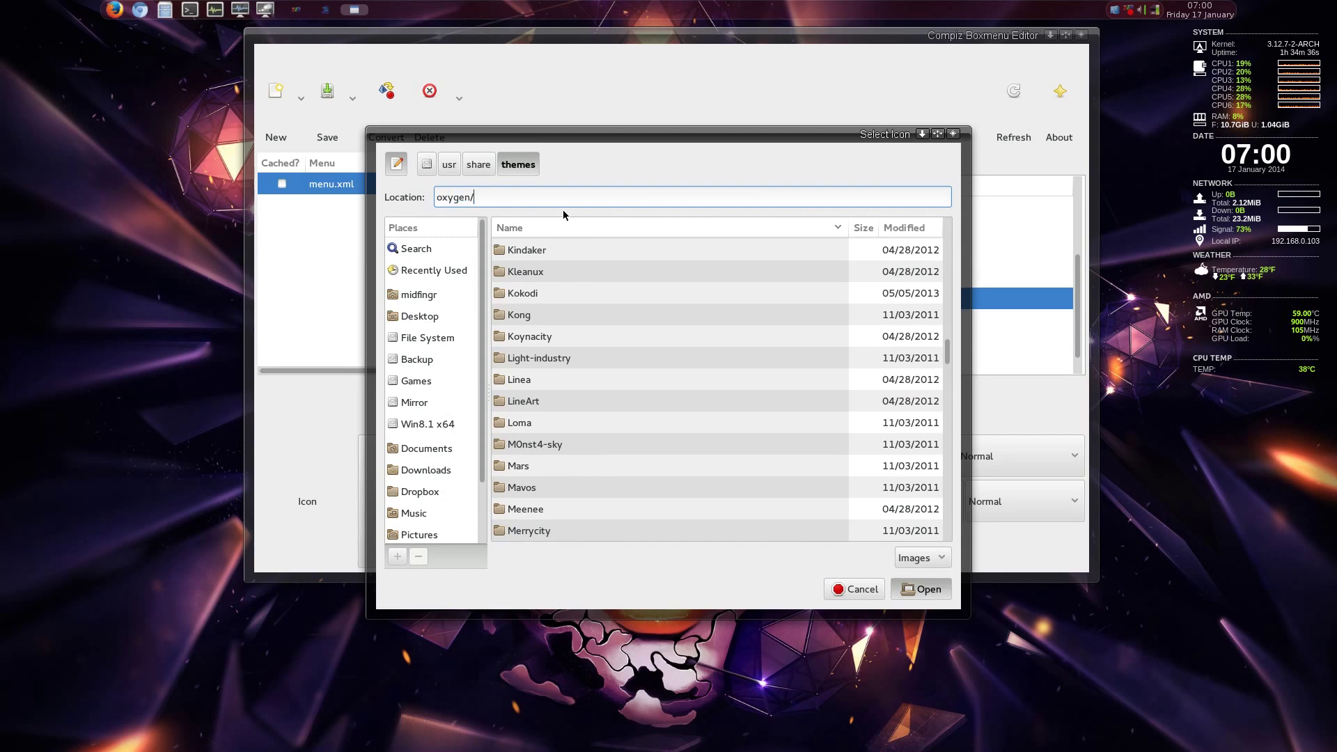
double_click(550, 248)
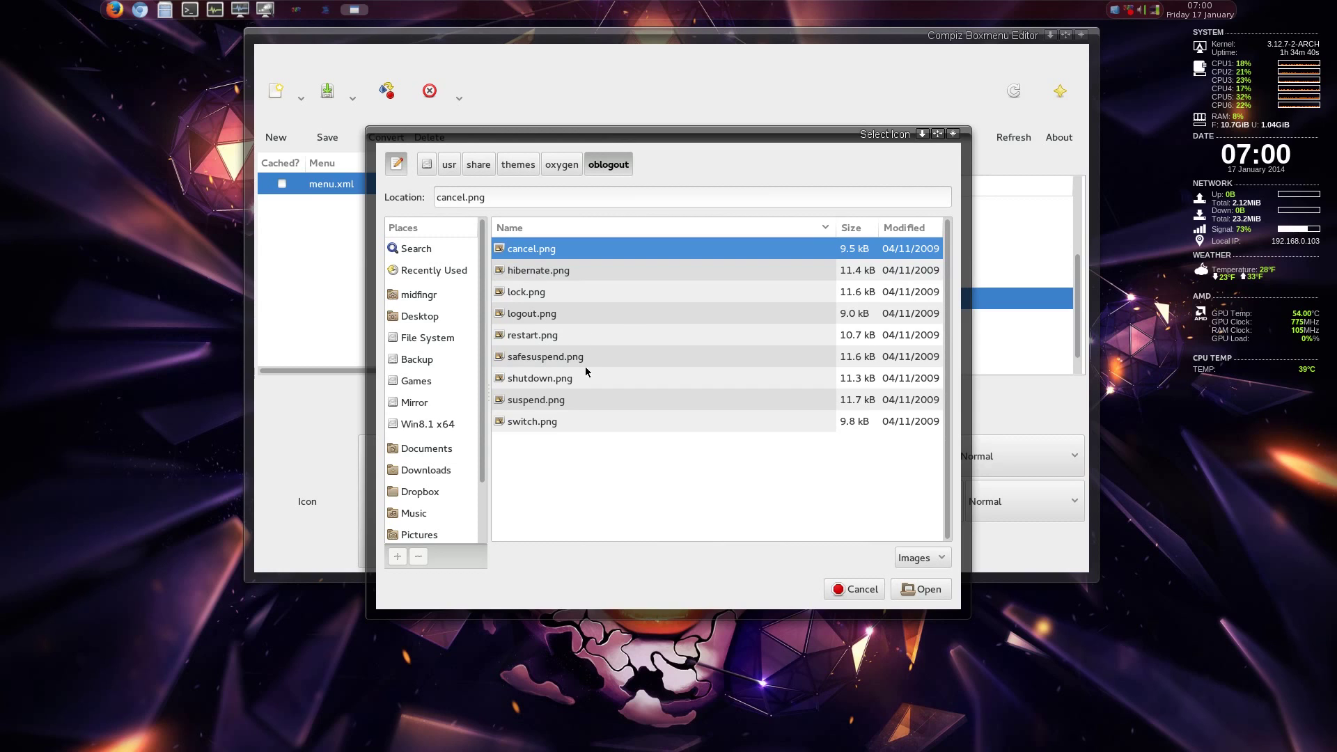
click(537, 378)
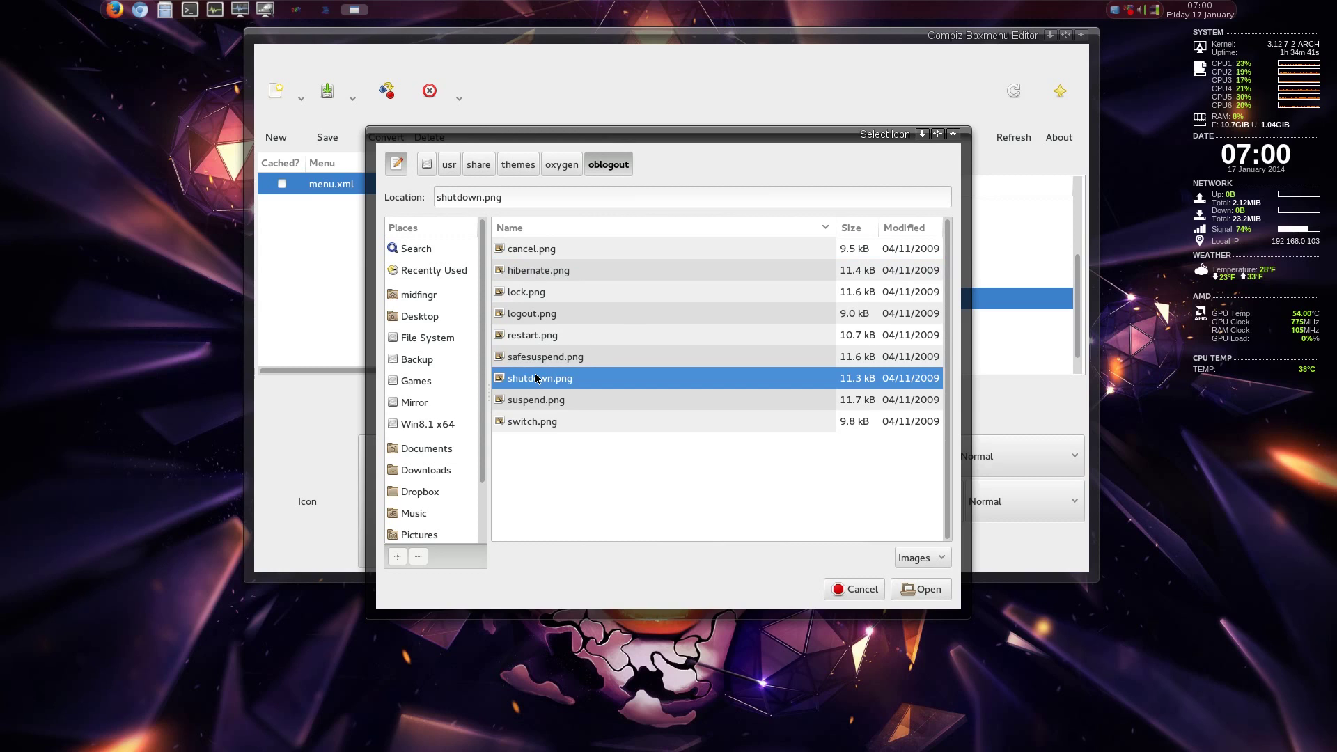
click(921, 589)
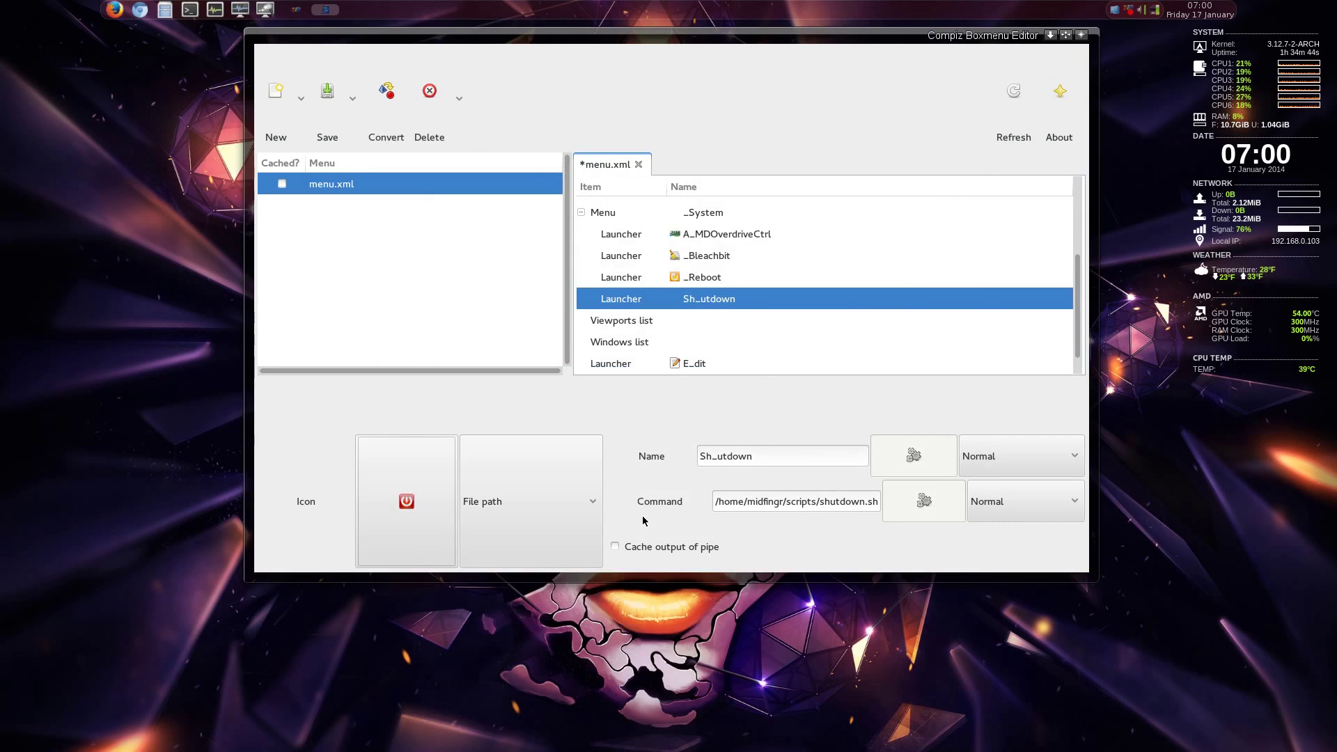
- Save menu.xml and reload the desktop boxmenu
click(335, 102)
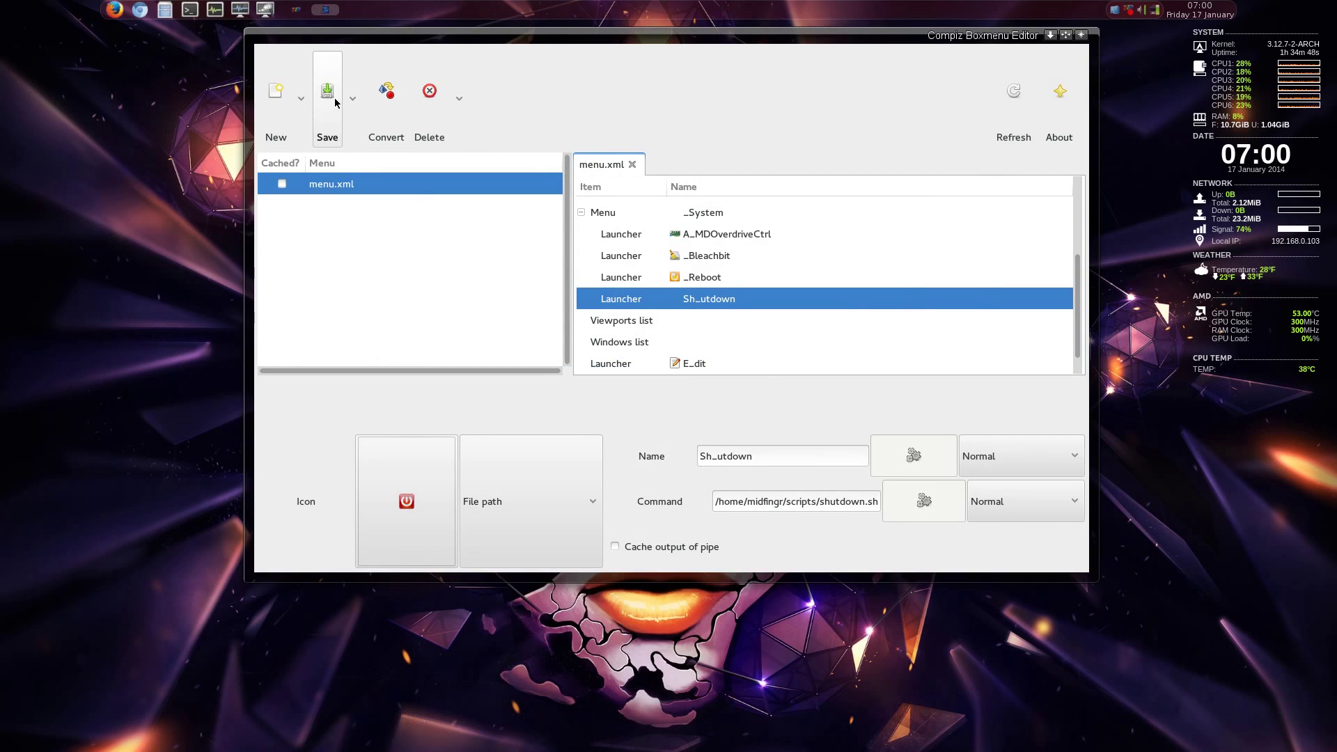
right_click(116, 238)
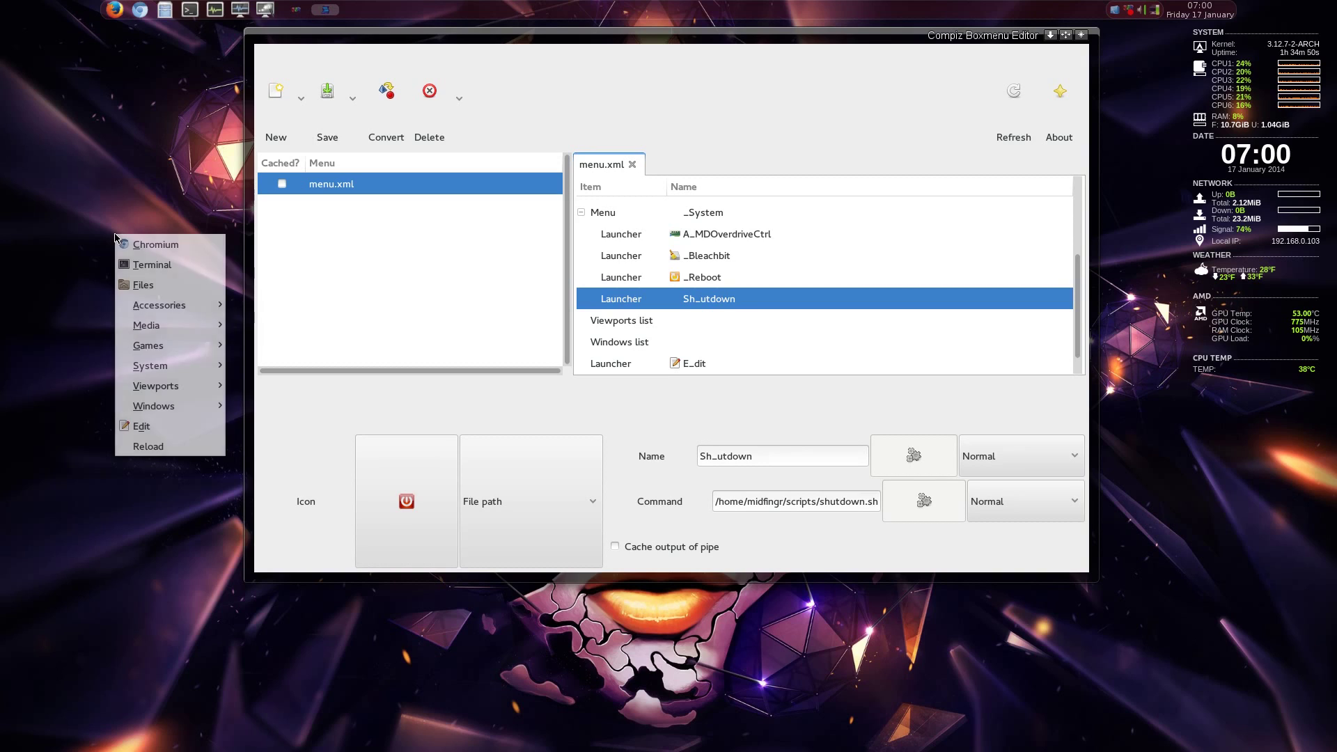
click(144, 447)
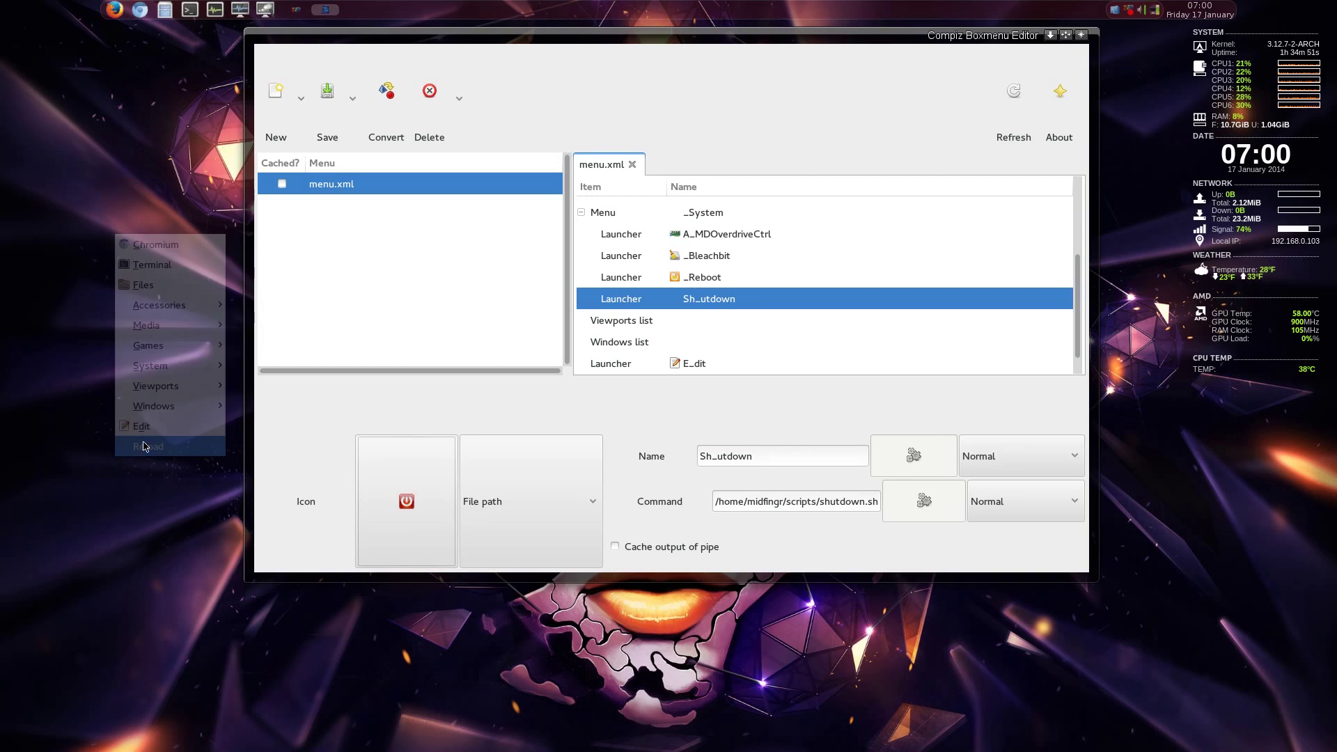
- Check that the desktop menu's System submenu now lists Reboot and Shutdown
right_click(114, 329)
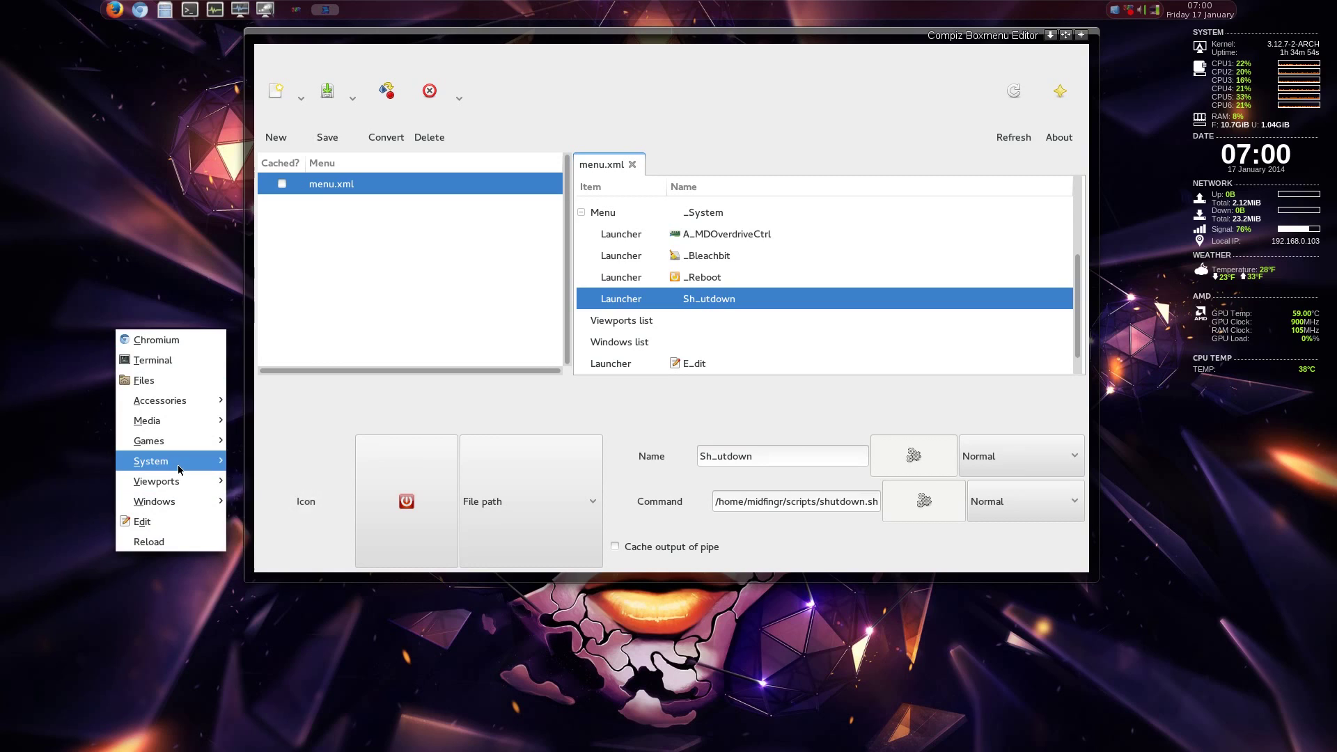
mouse_move(180, 461)
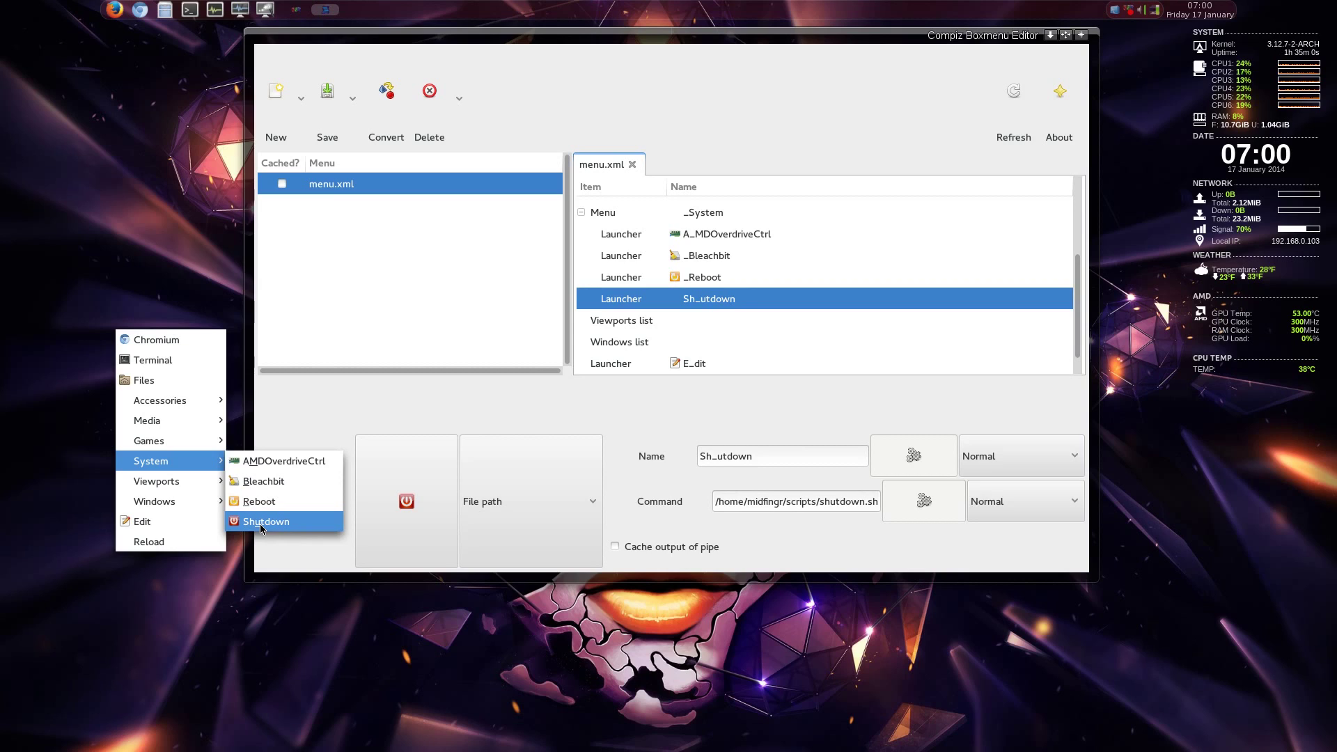
click(103, 233)
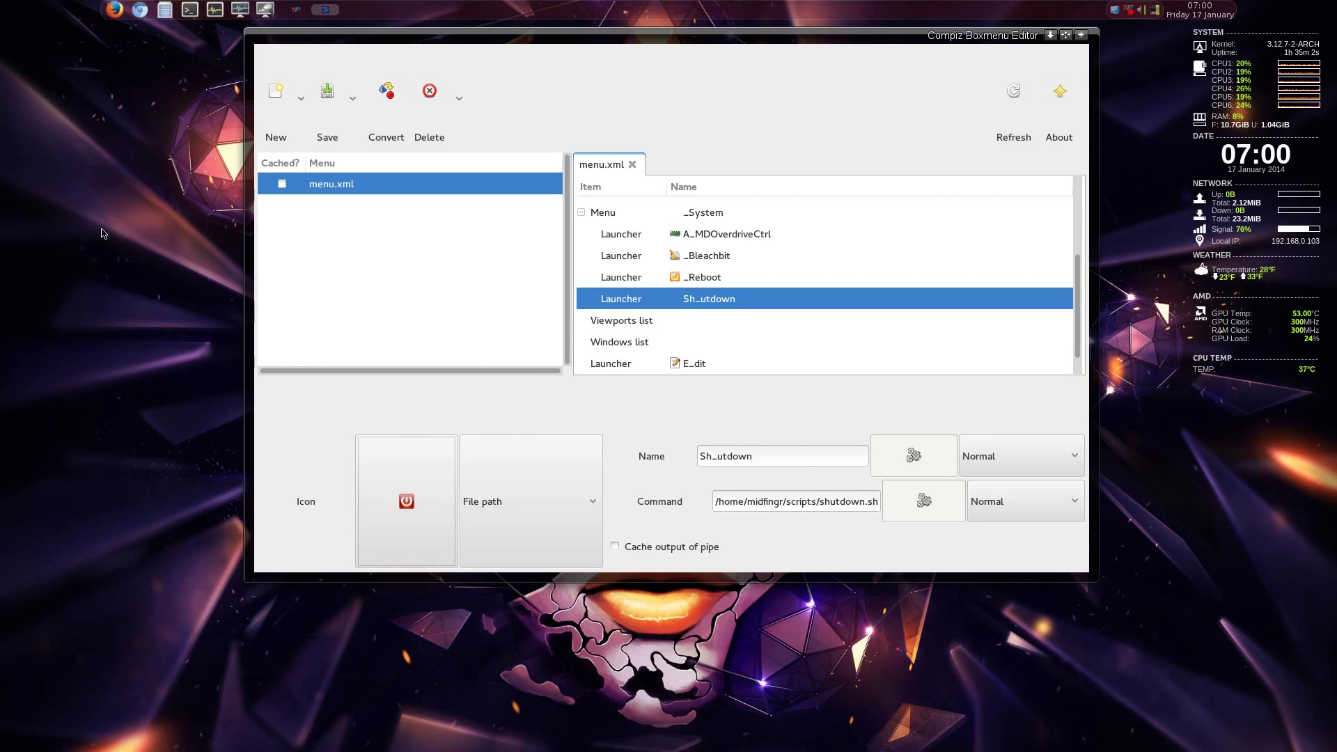
right_click(103, 233)
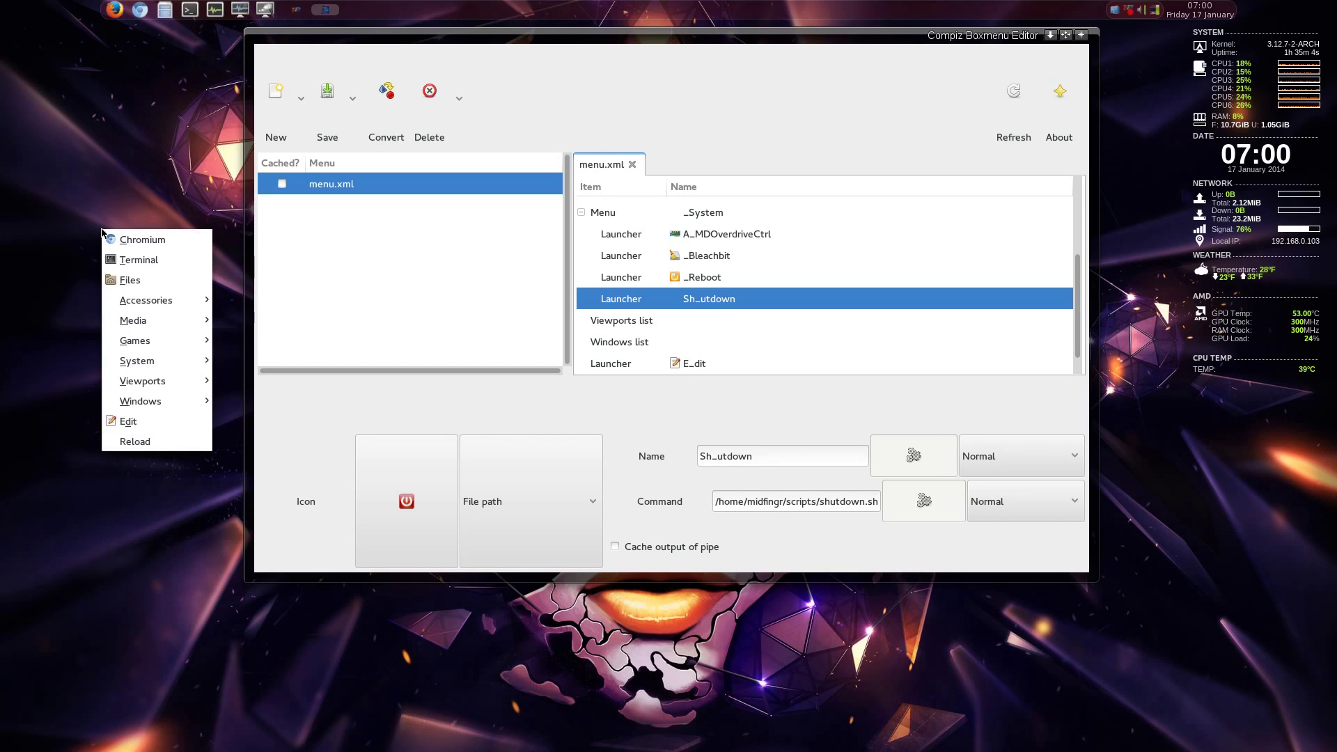
key(s)
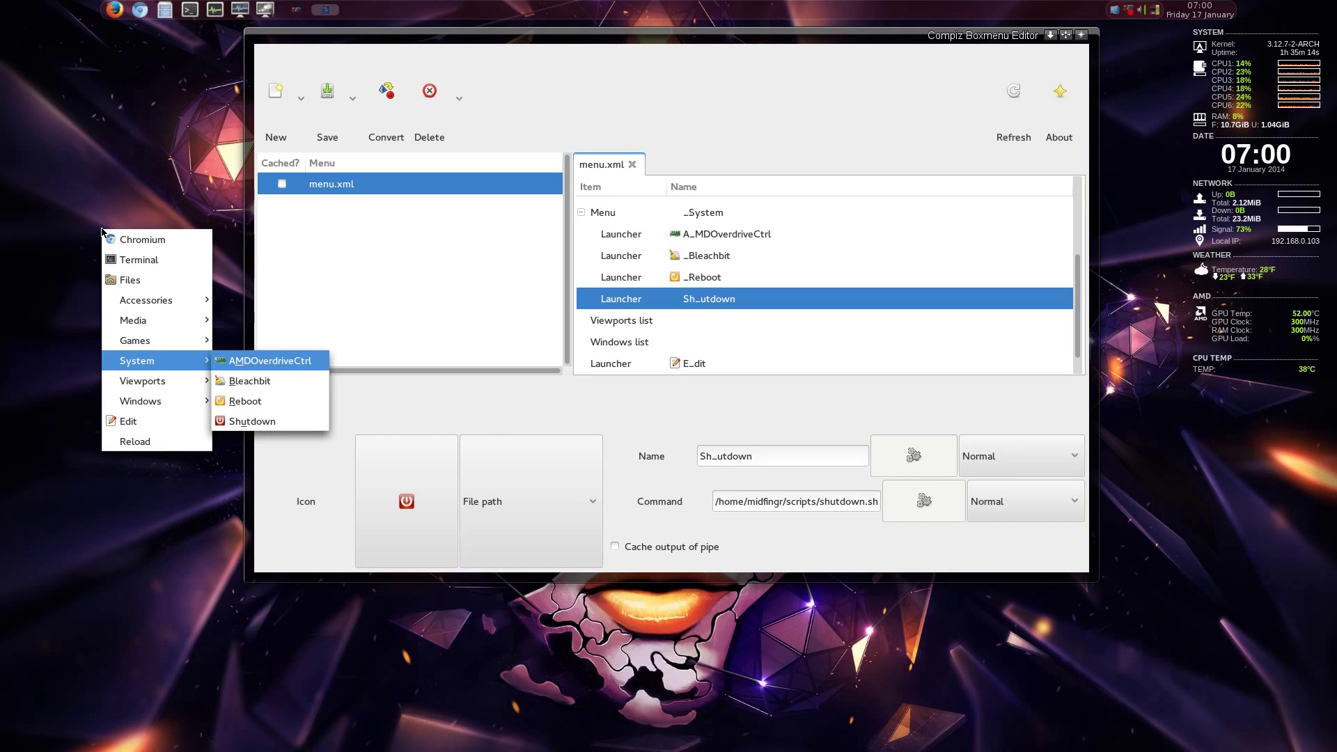
click(680, 428)
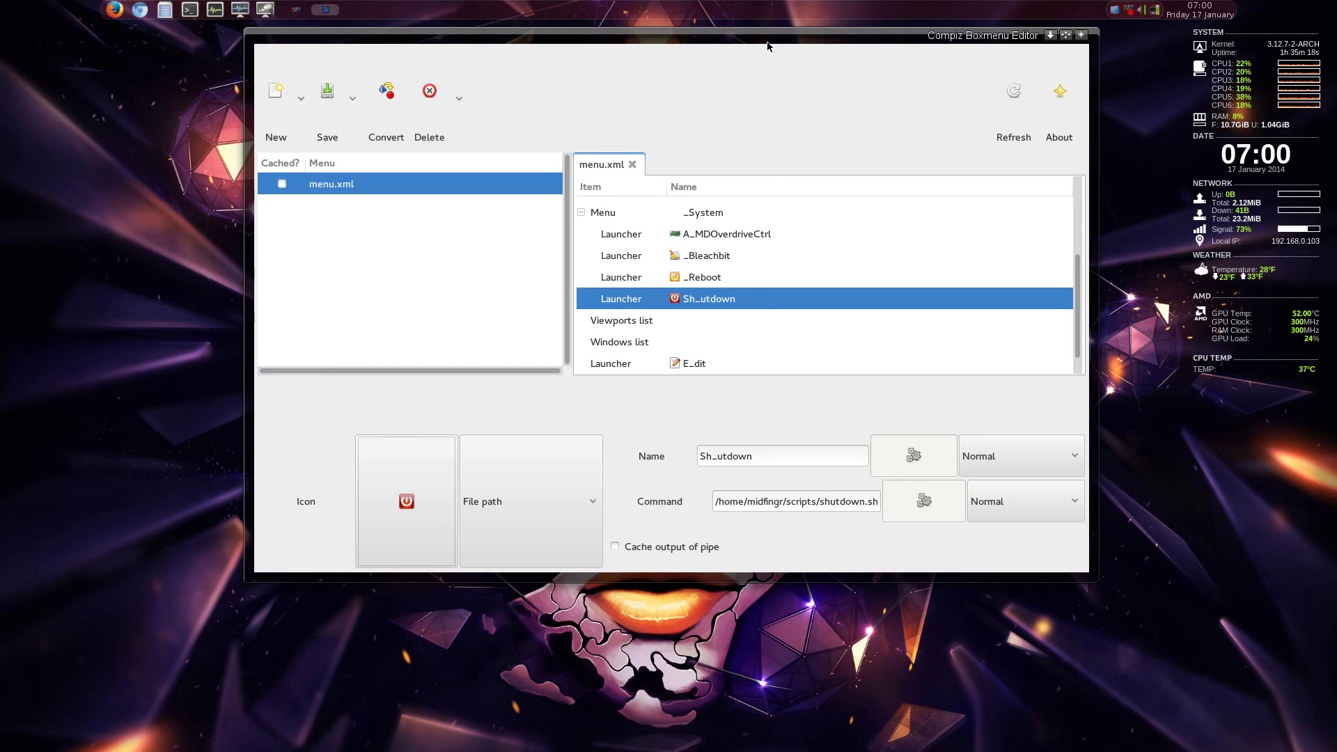
- Close the Boxmenu Editor and open a new terminal with Ctrl+Alt+T
drag(758, 32, 716, 56)
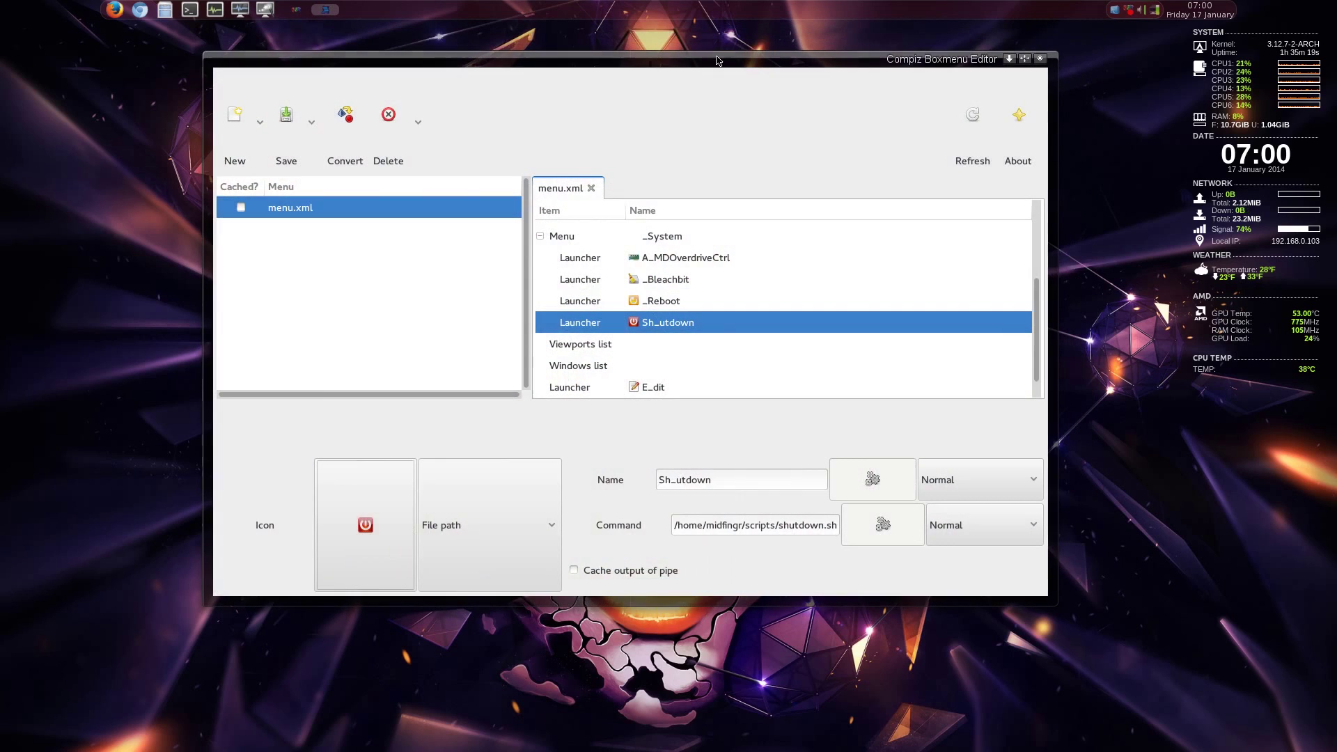
click(1039, 59)
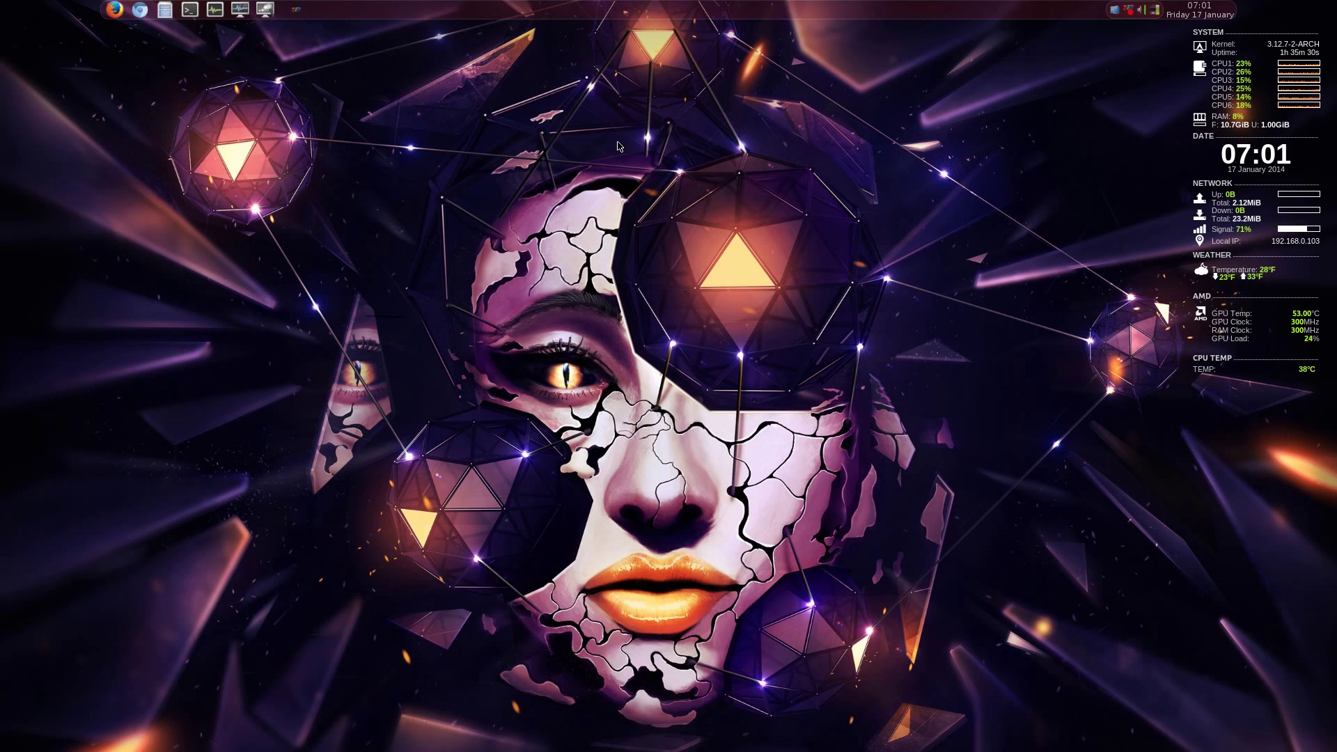
key(ctrl+alt+t)
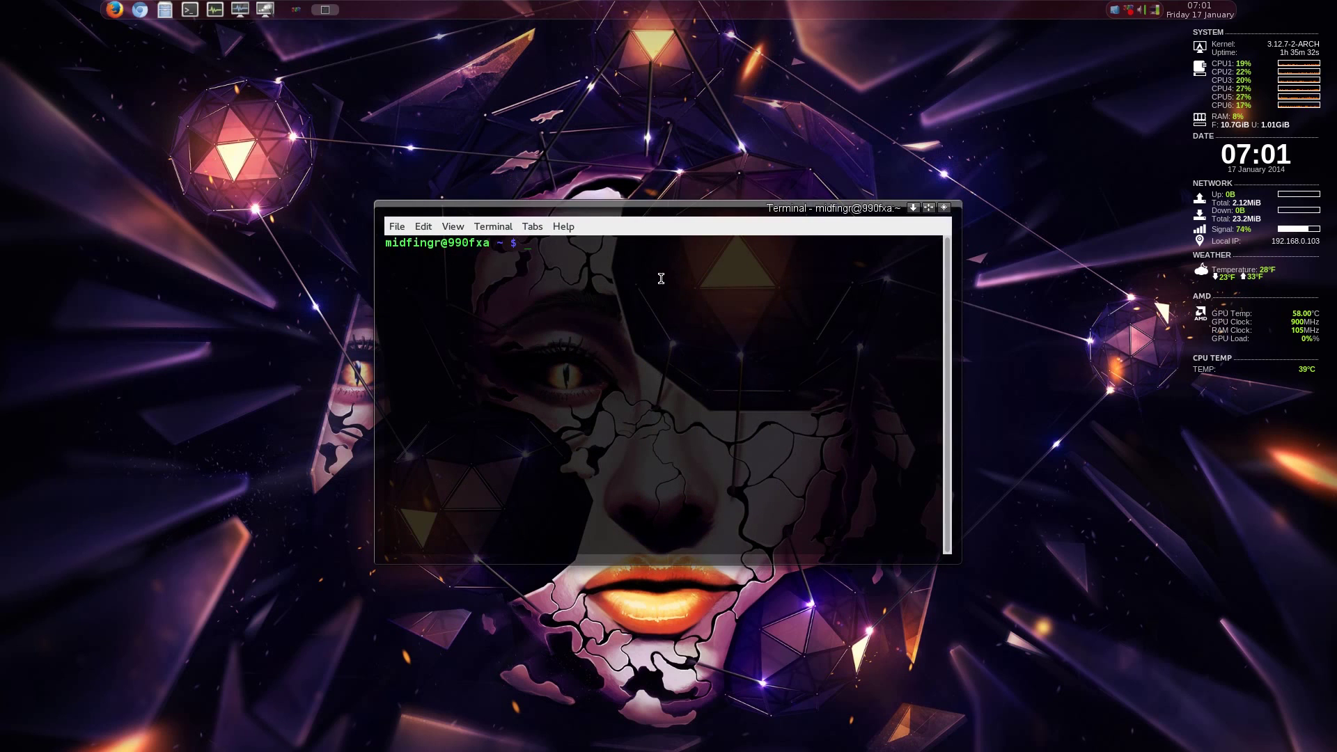
- Switch to root with su and enter the command EDITOR=nano visudo
text(su)
key(Return)
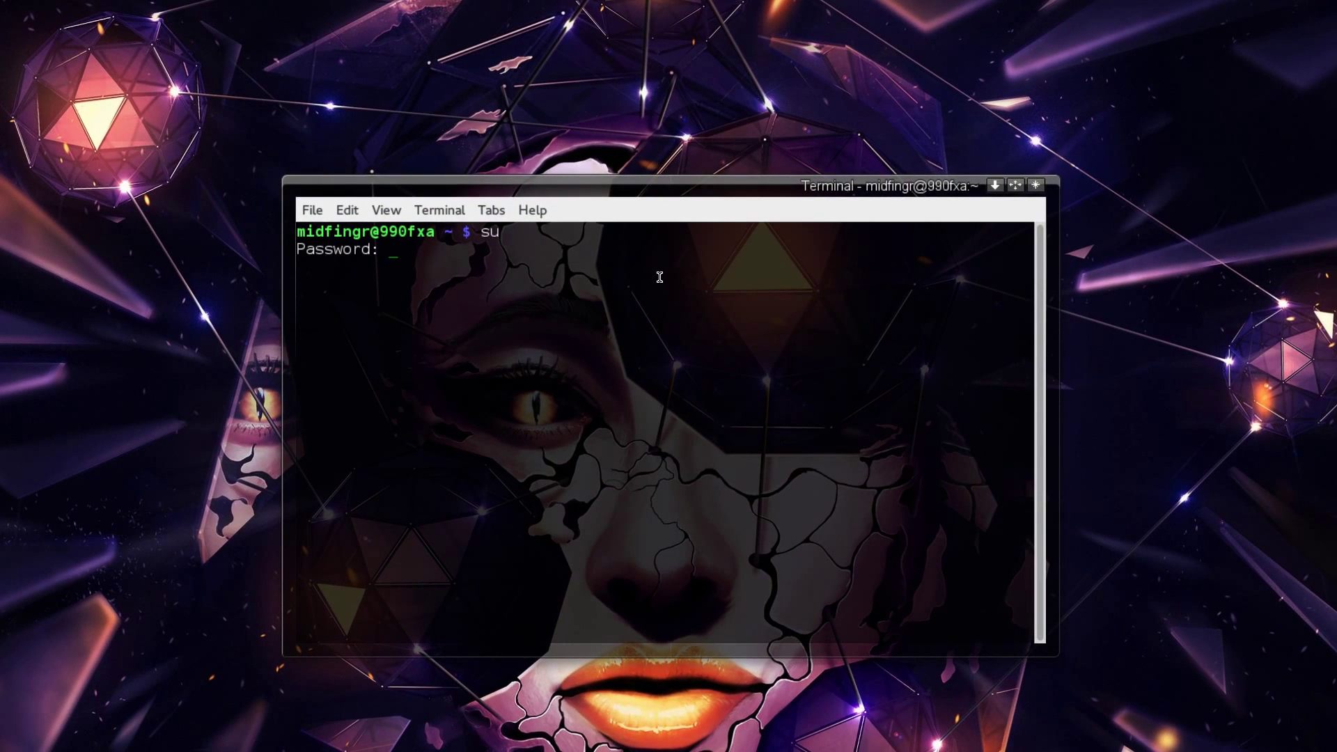
key(Return)
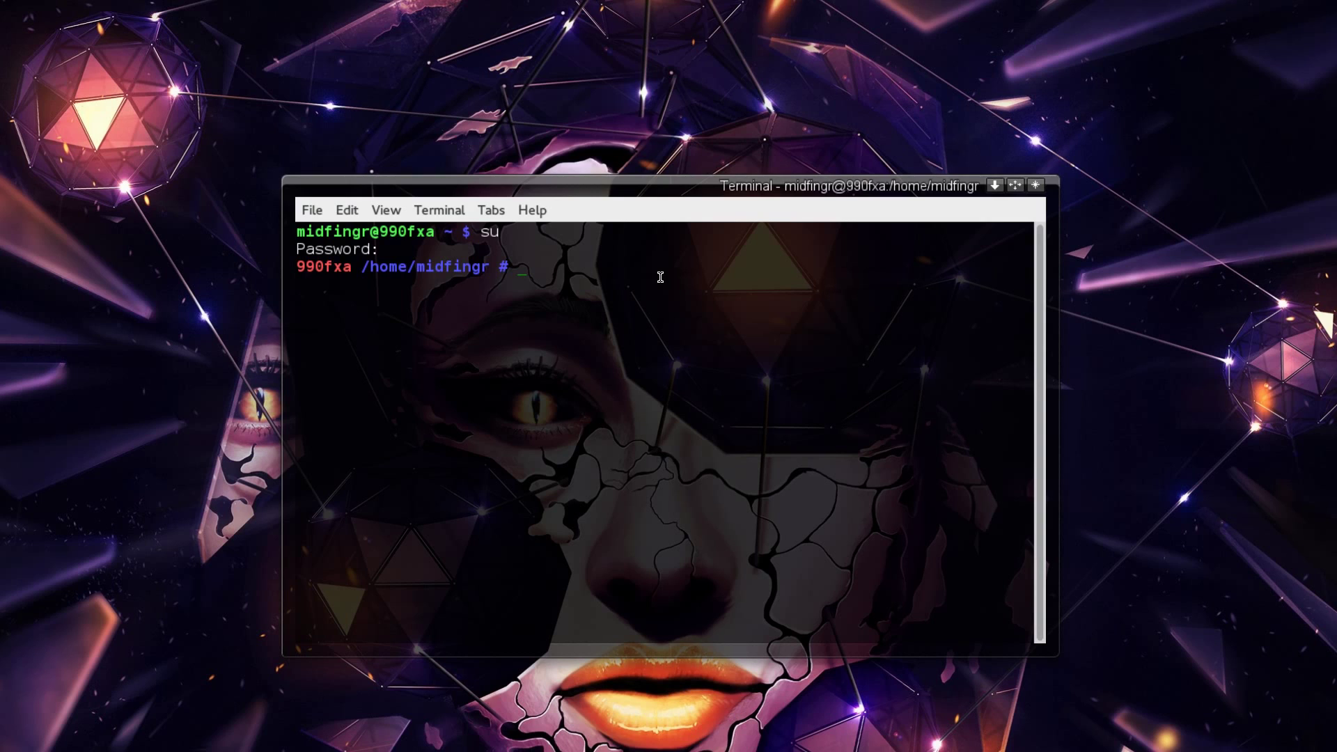
text(EDITOR=nano visudo)
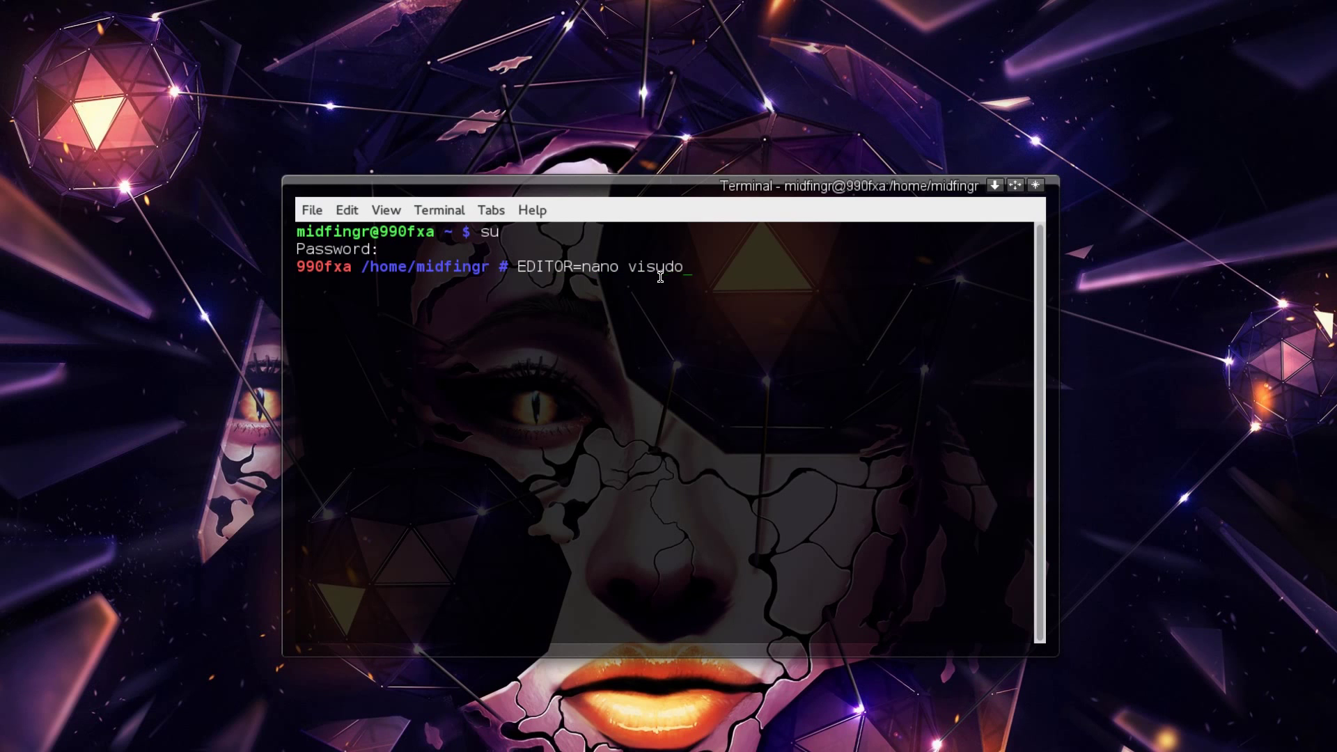
- Run visudo to open sudoers in nano and scroll through its rules
key(Return)
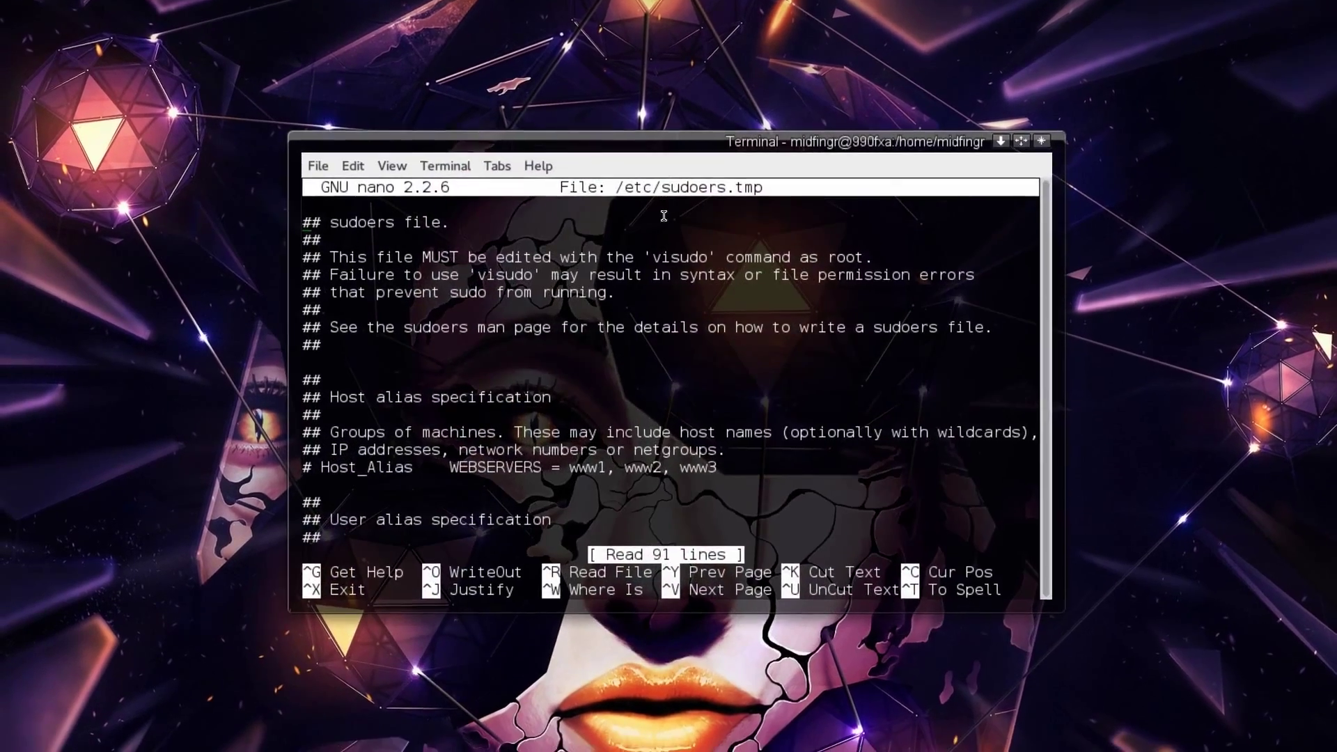
scroll(641, 428, down, 10)
scroll(653, 326, down, 15)
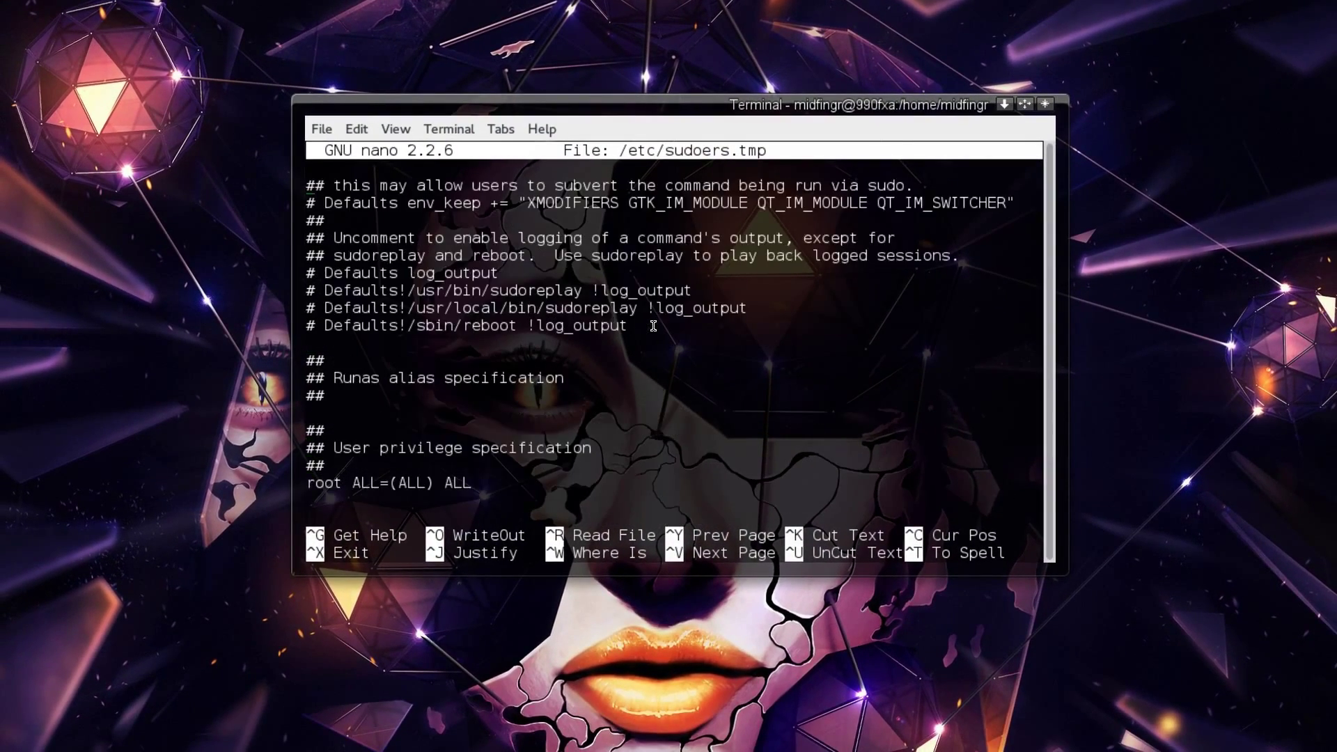
scroll(653, 325, up, 6)
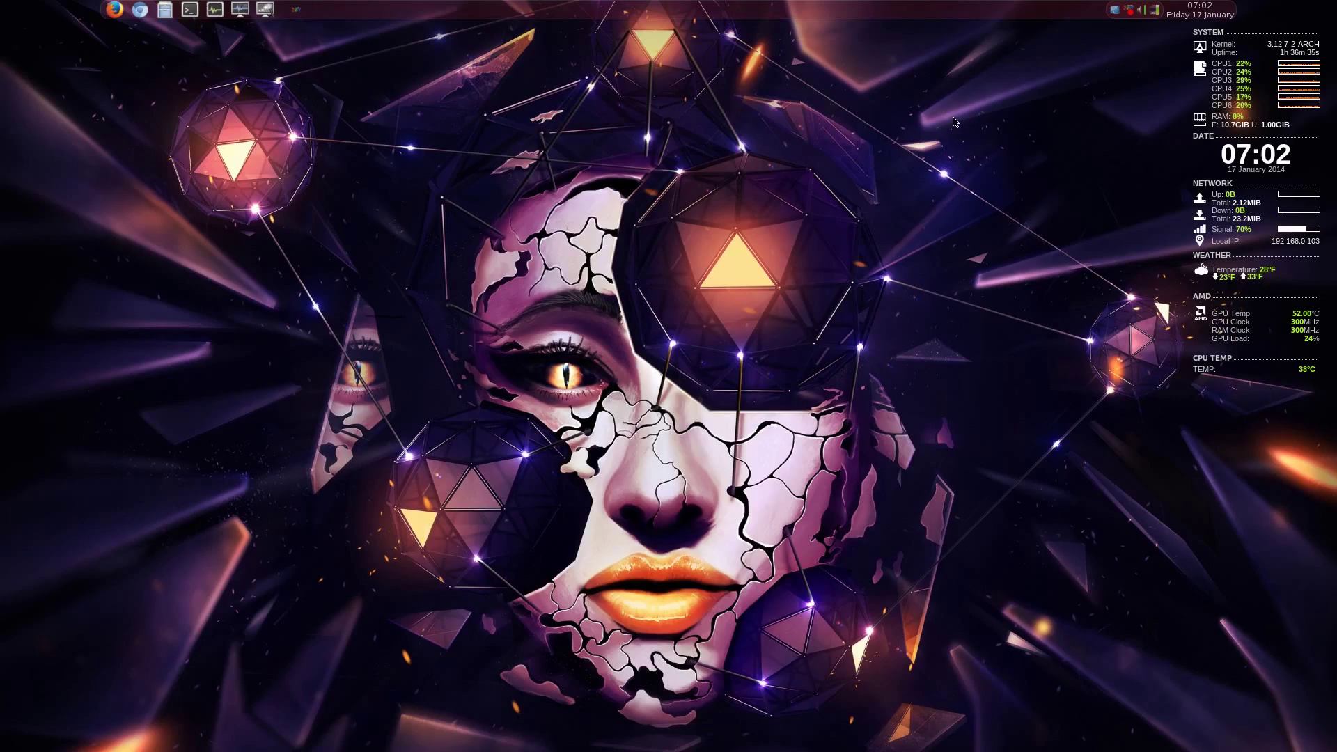
click(1115, 9)
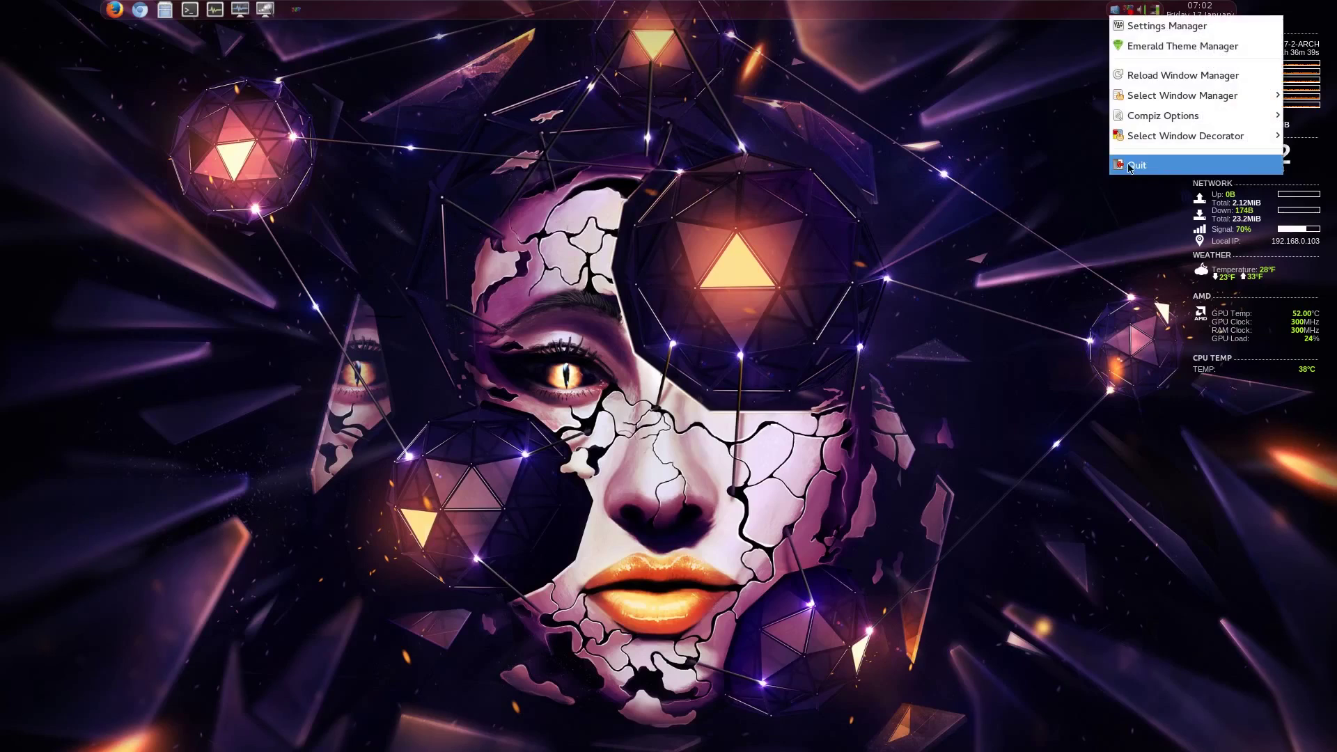
click(717, 202)
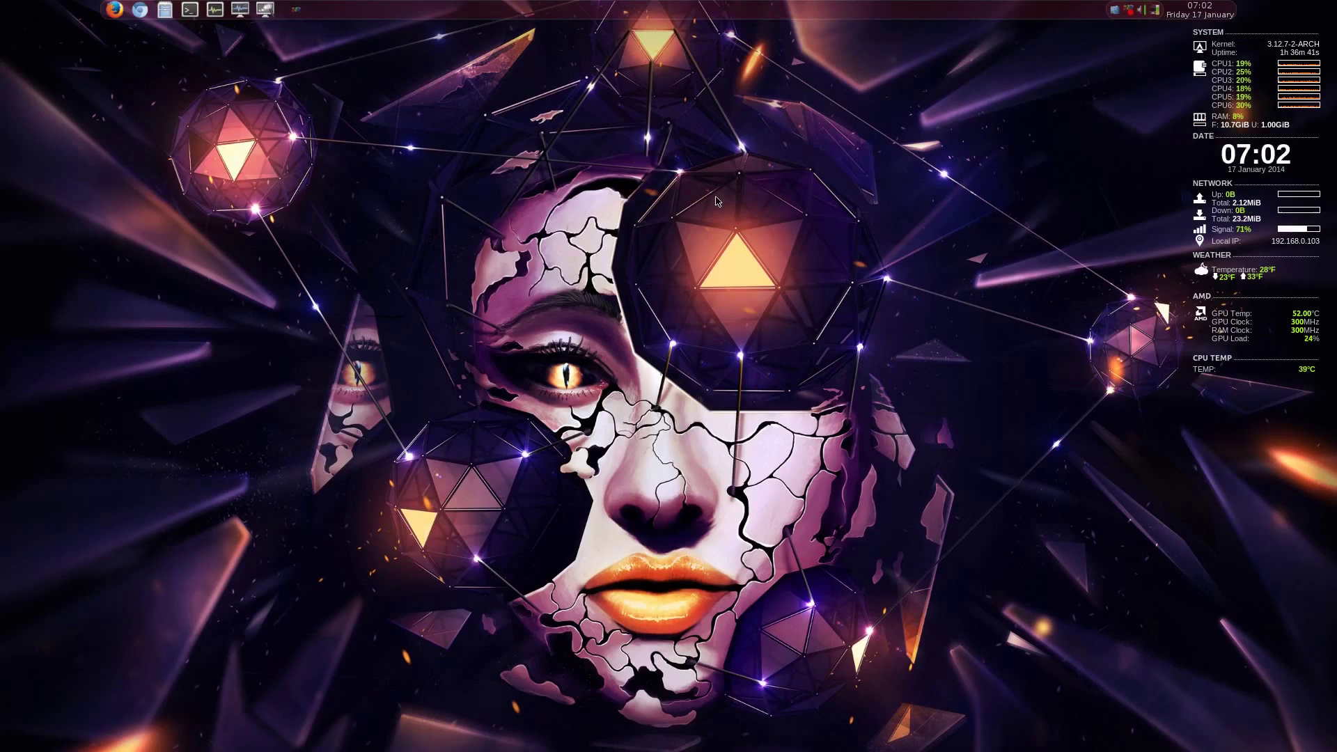